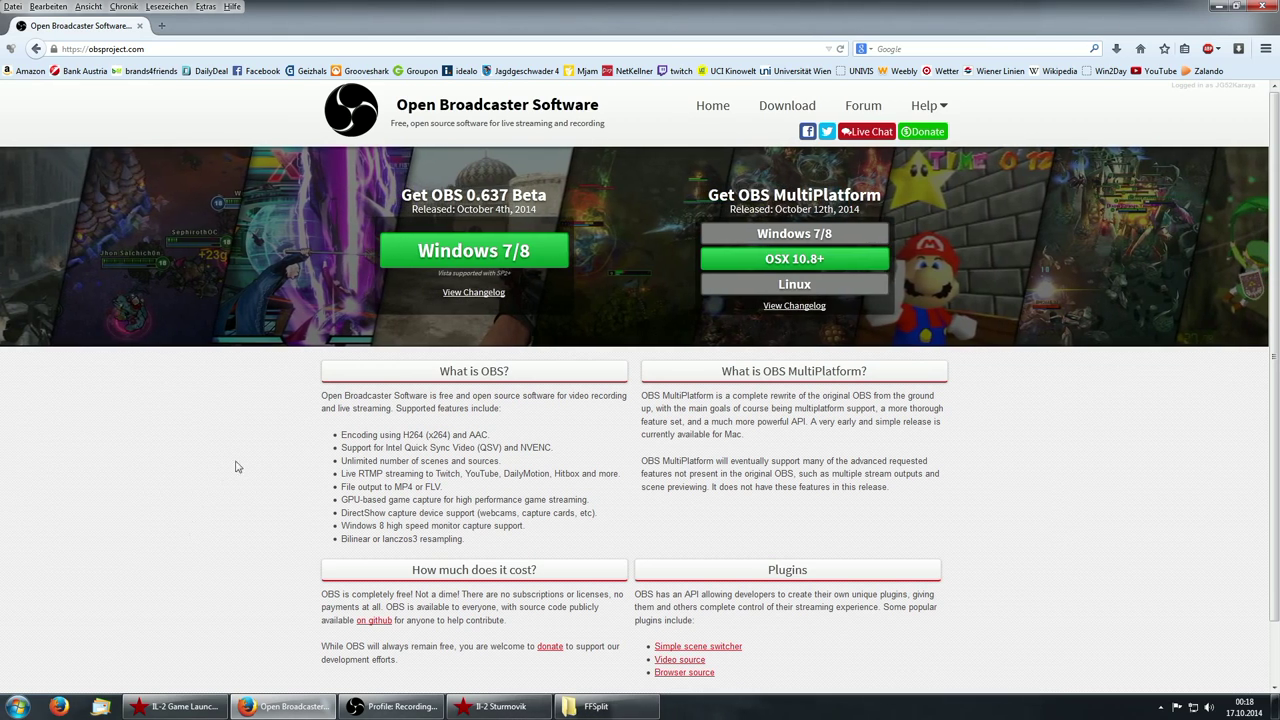
Bring OBS Classic in front of the browser and browse its File, Profiles and neighbouring menus
click(390, 708)
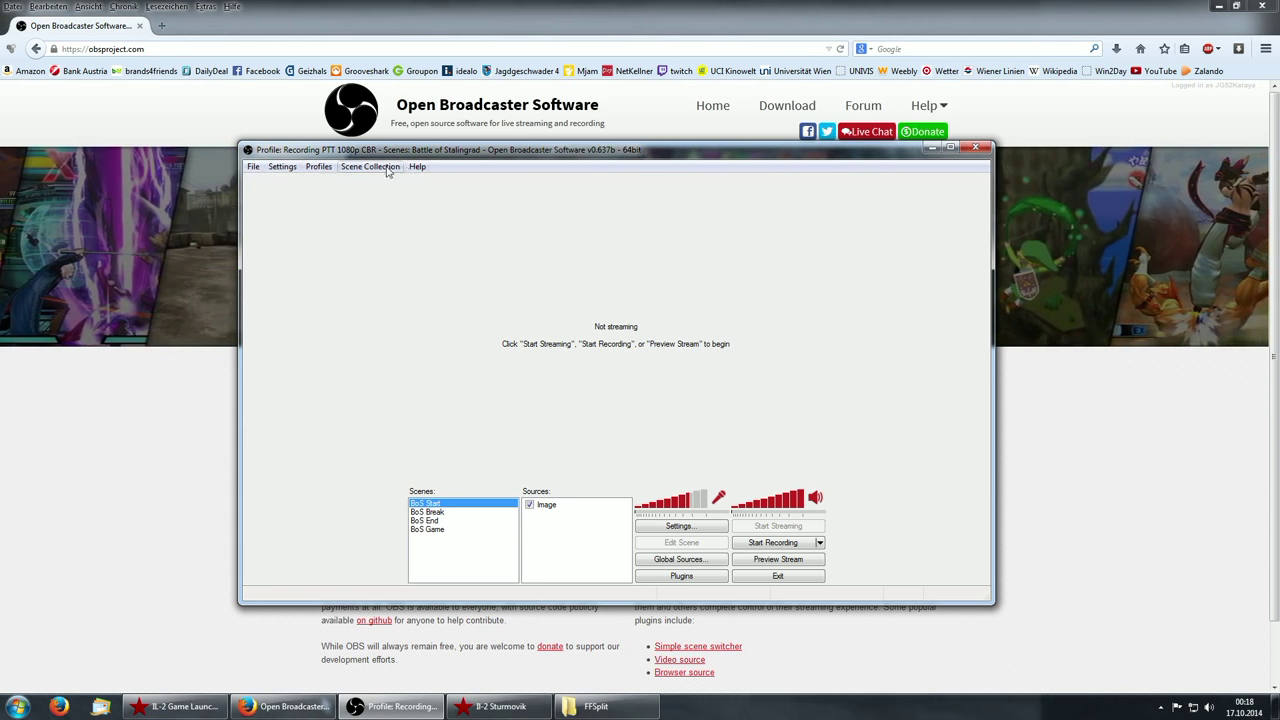
click(253, 167)
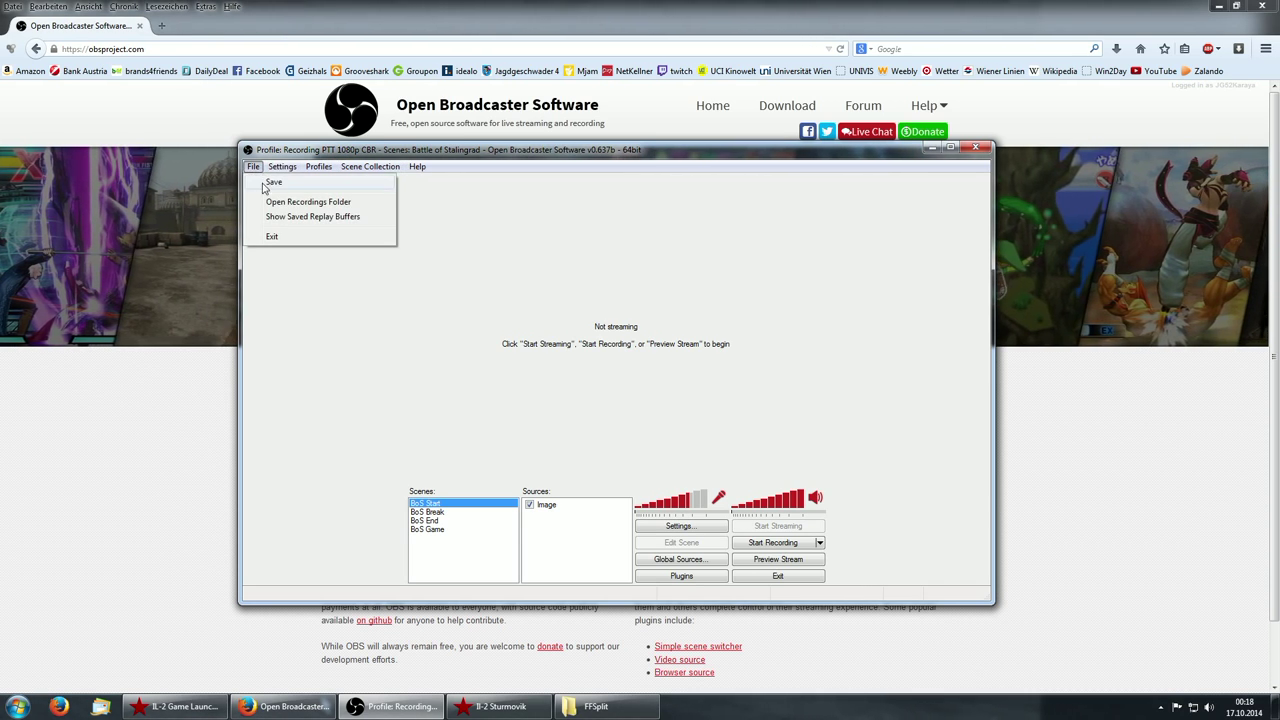
mouse_move(319, 166)
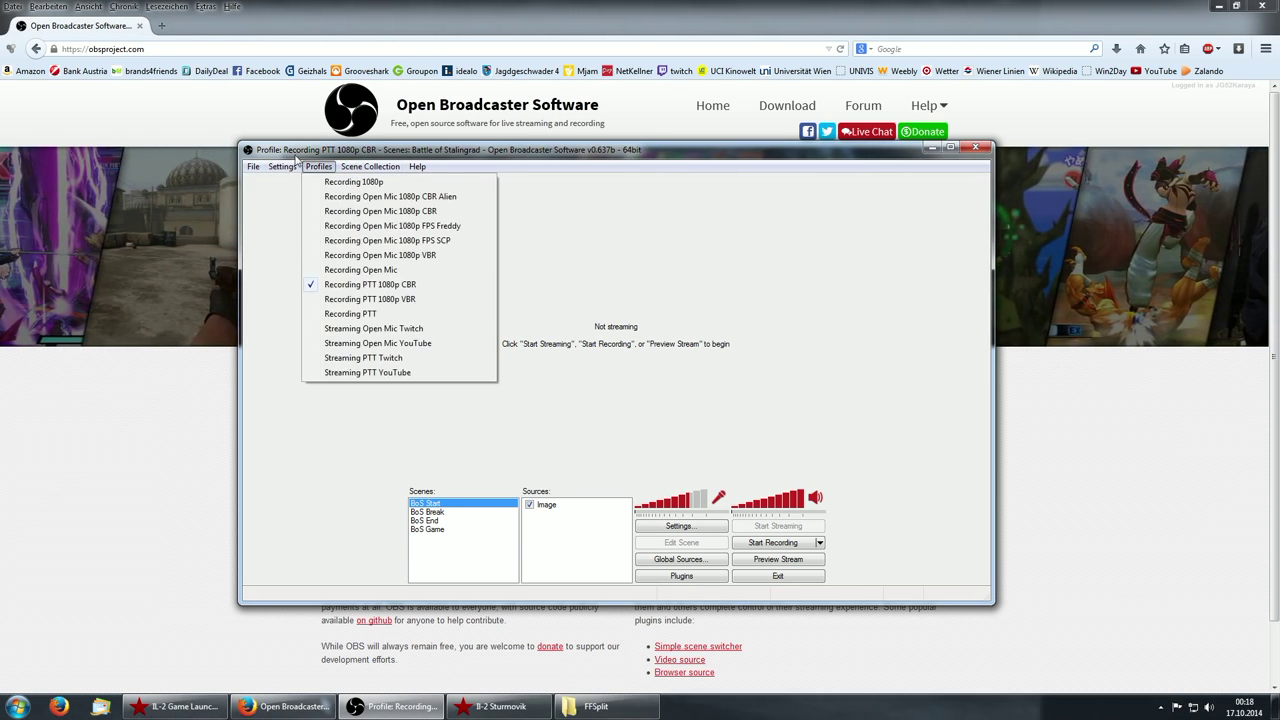
mouse_move(254, 167)
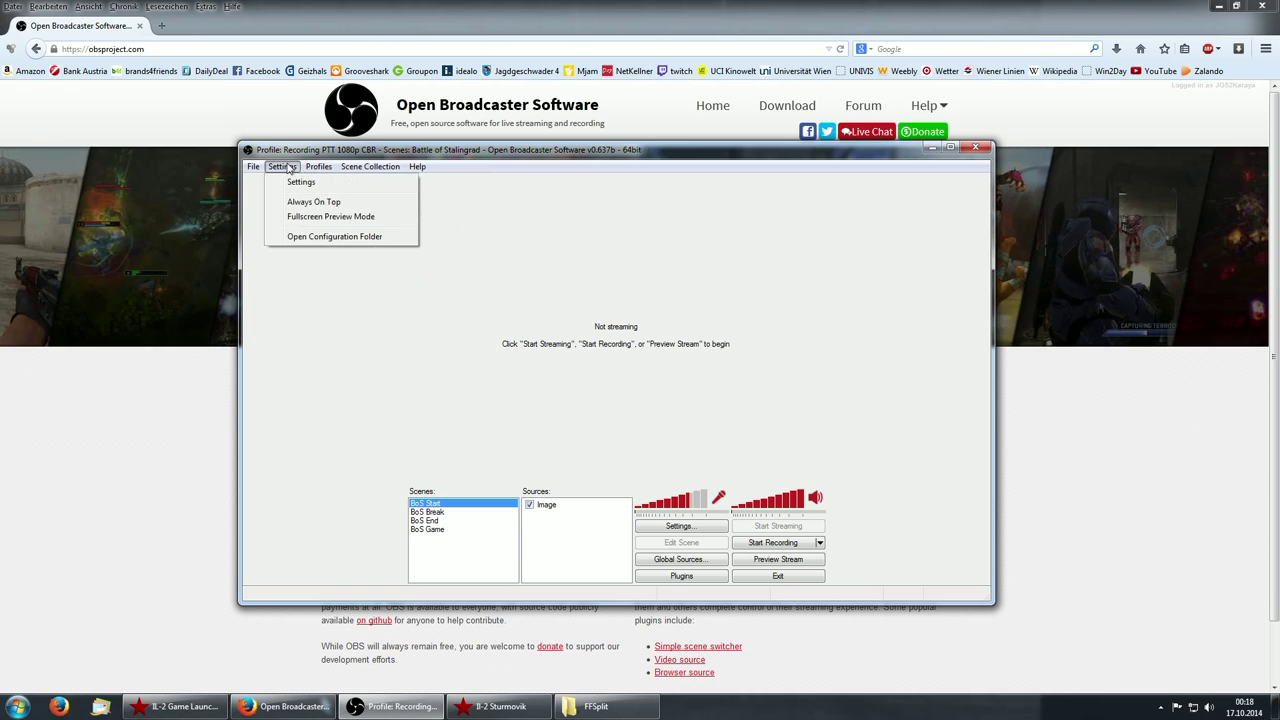
mouse_move(374, 173)
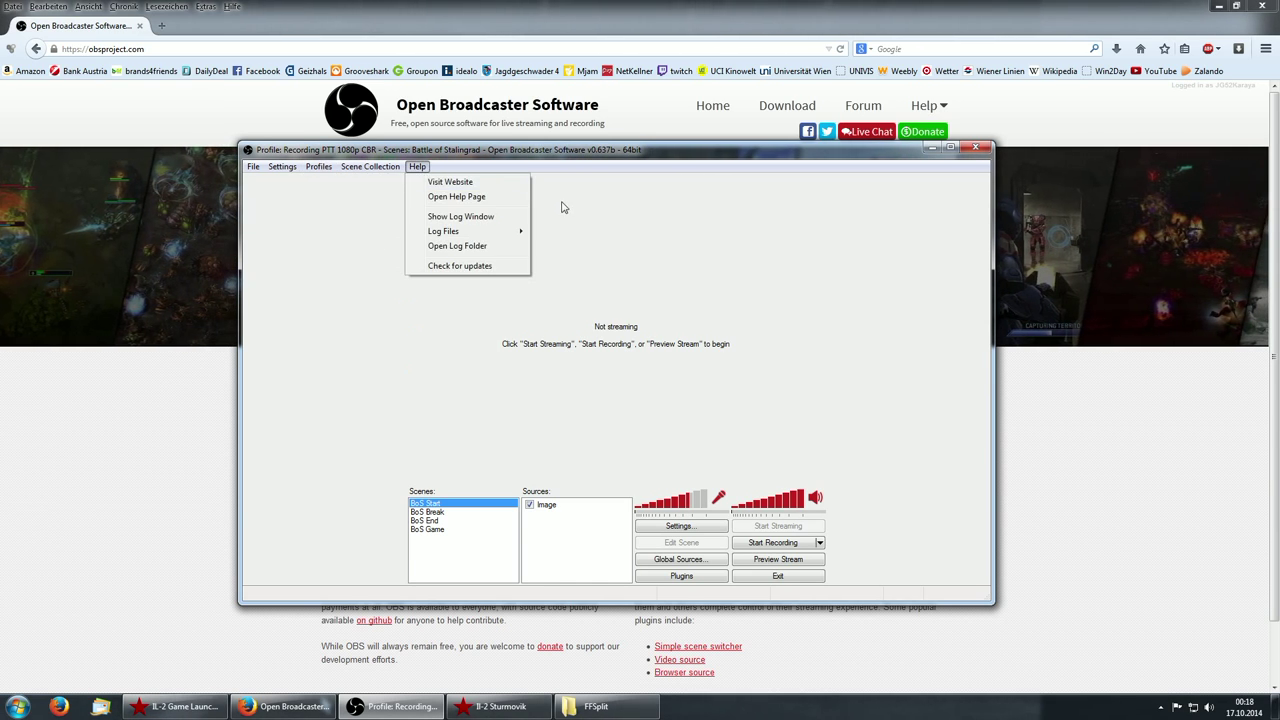
click(591, 229)
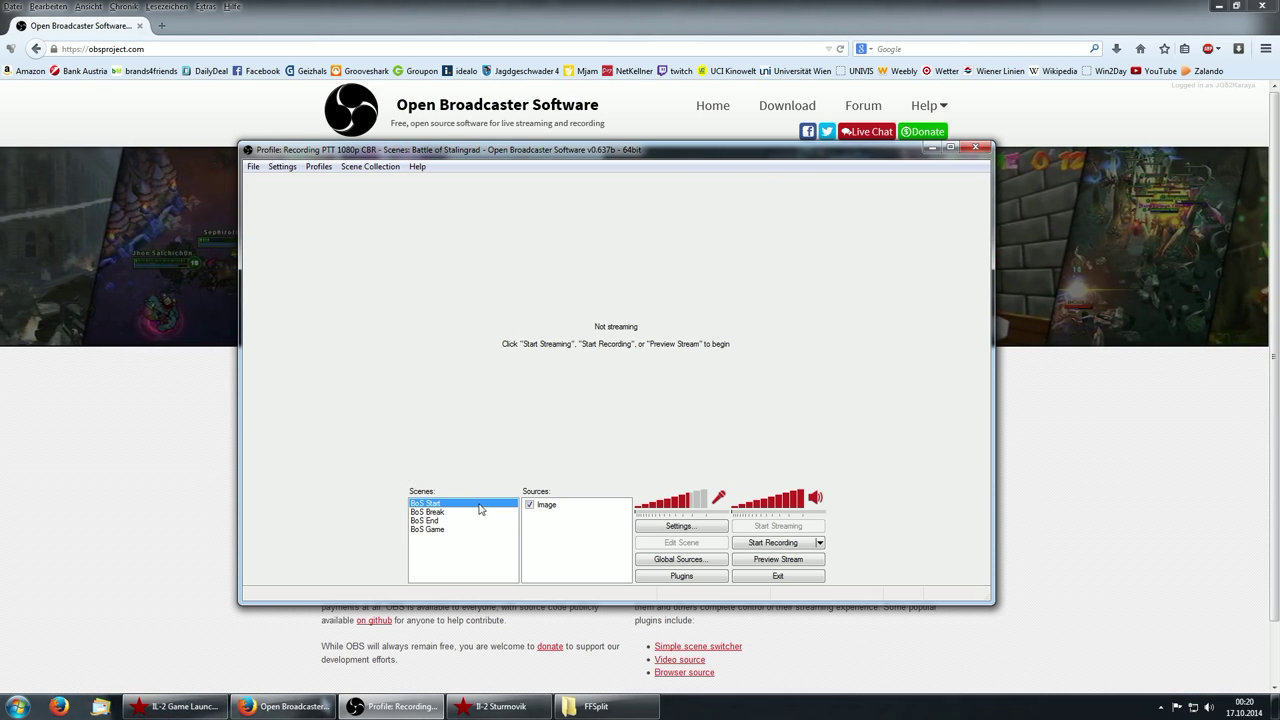
Select the BoS Start Image source, run and stop Preview Stream, then switch to the BoS Game scene
click(545, 505)
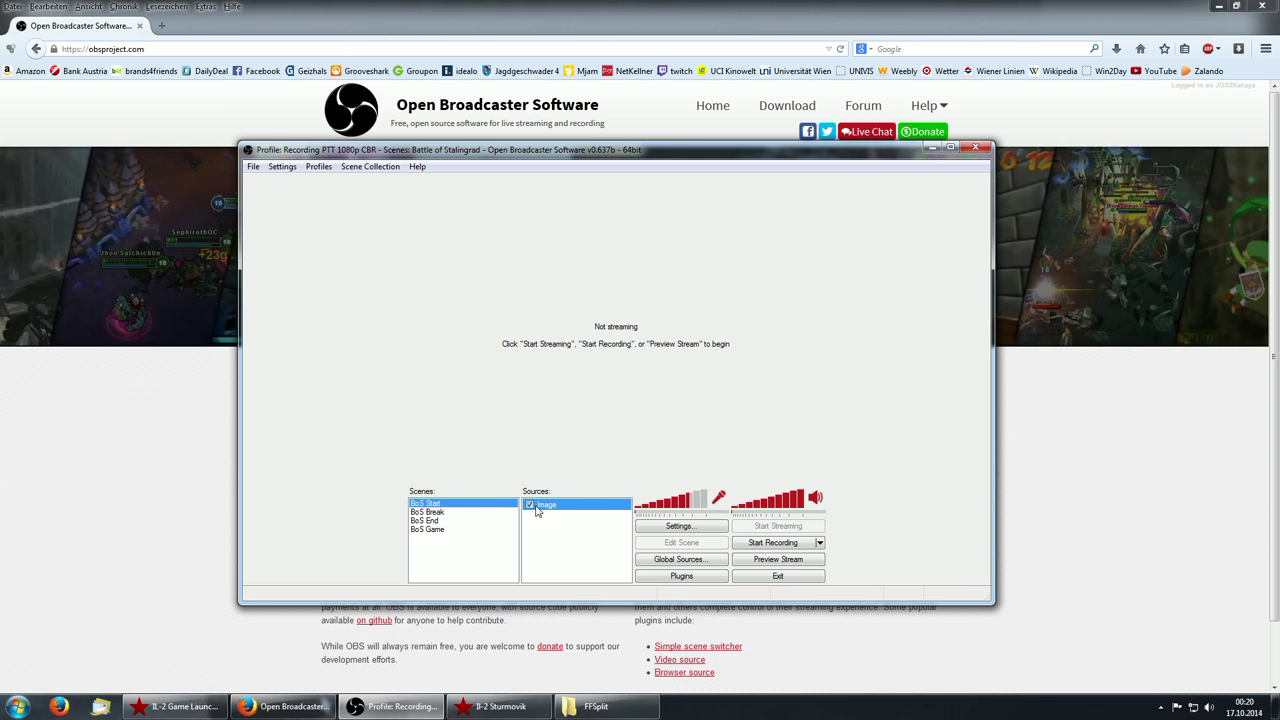
click(762, 563)
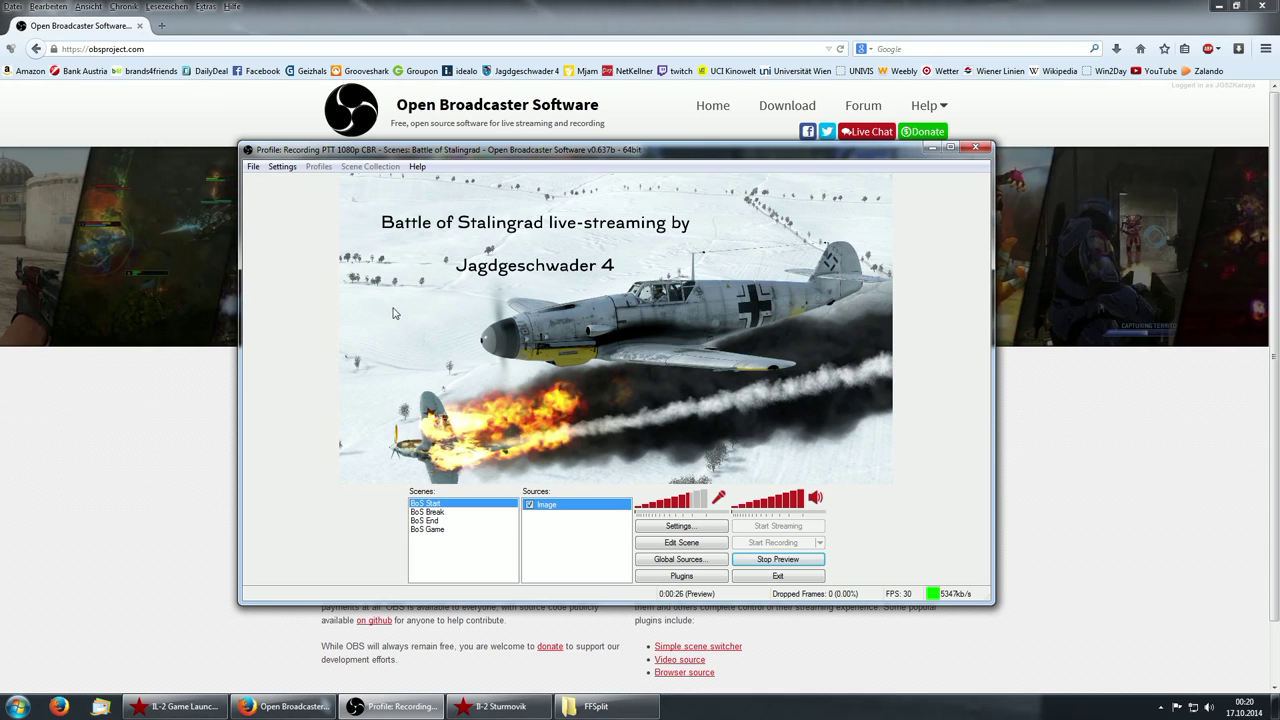
click(770, 559)
click(436, 530)
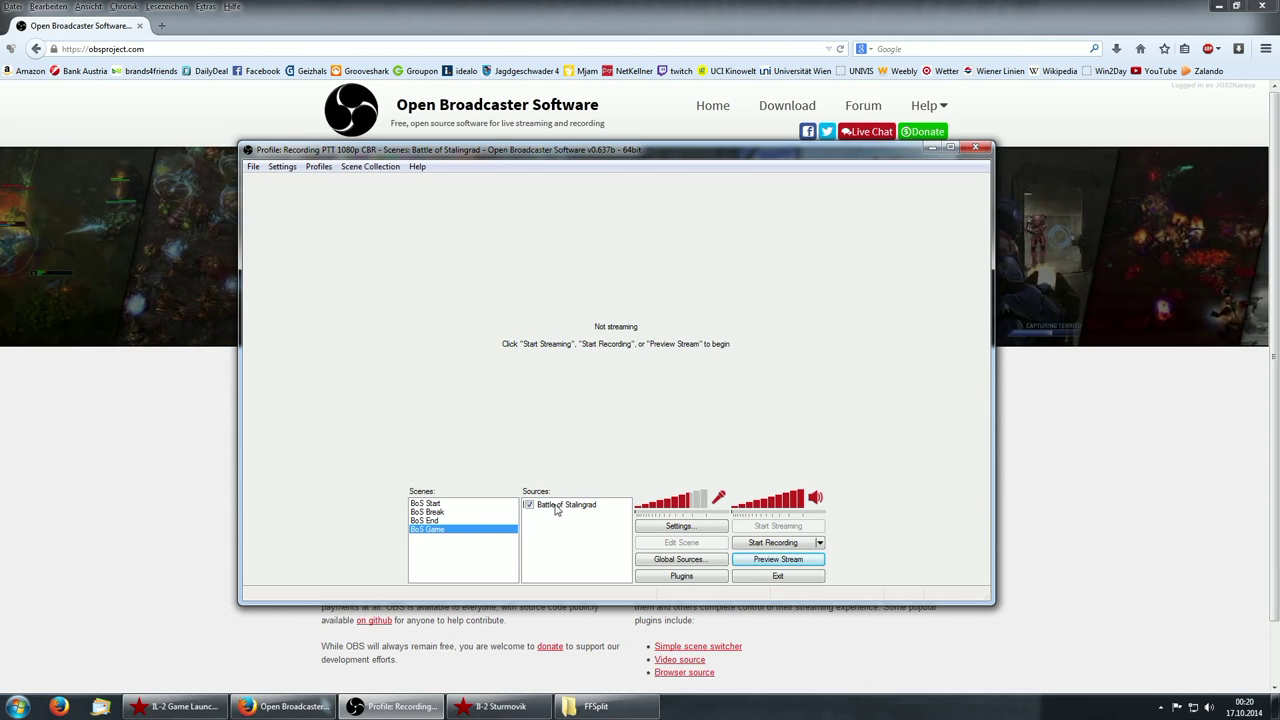
right_click(428, 504)
click(457, 611)
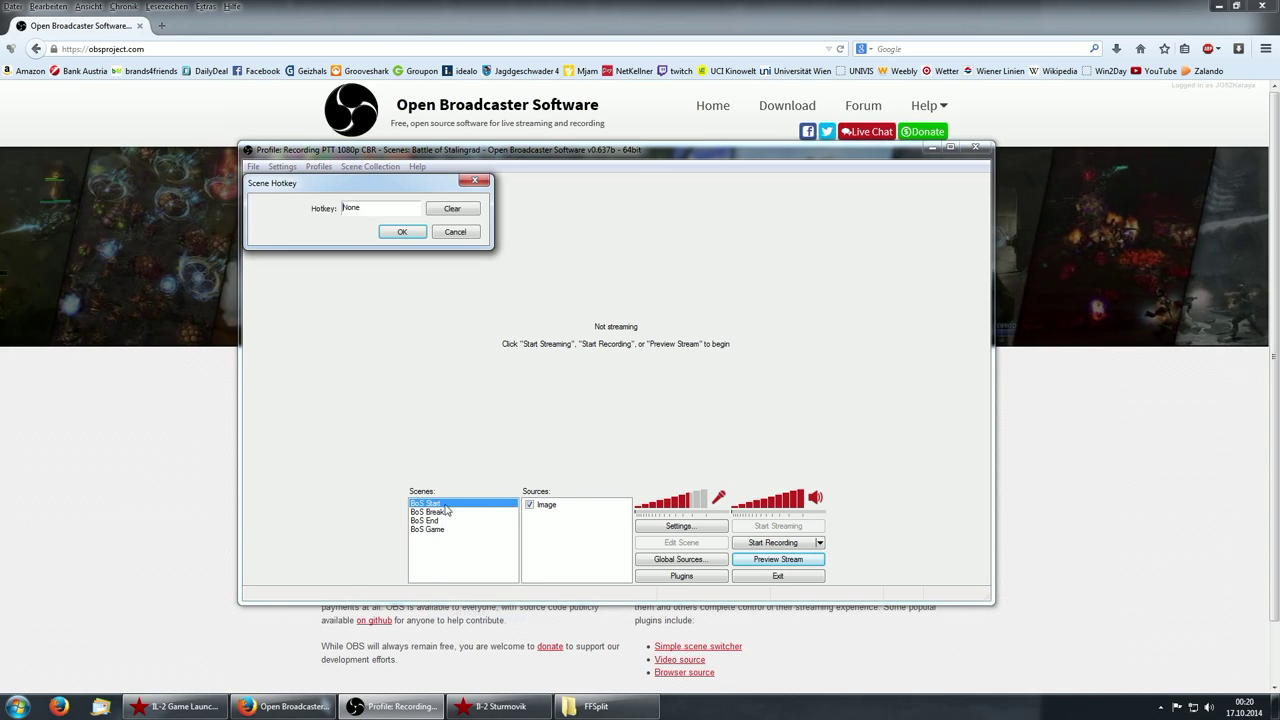
click(455, 232)
click(435, 512)
key(Down)
key(Down)
click(430, 504)
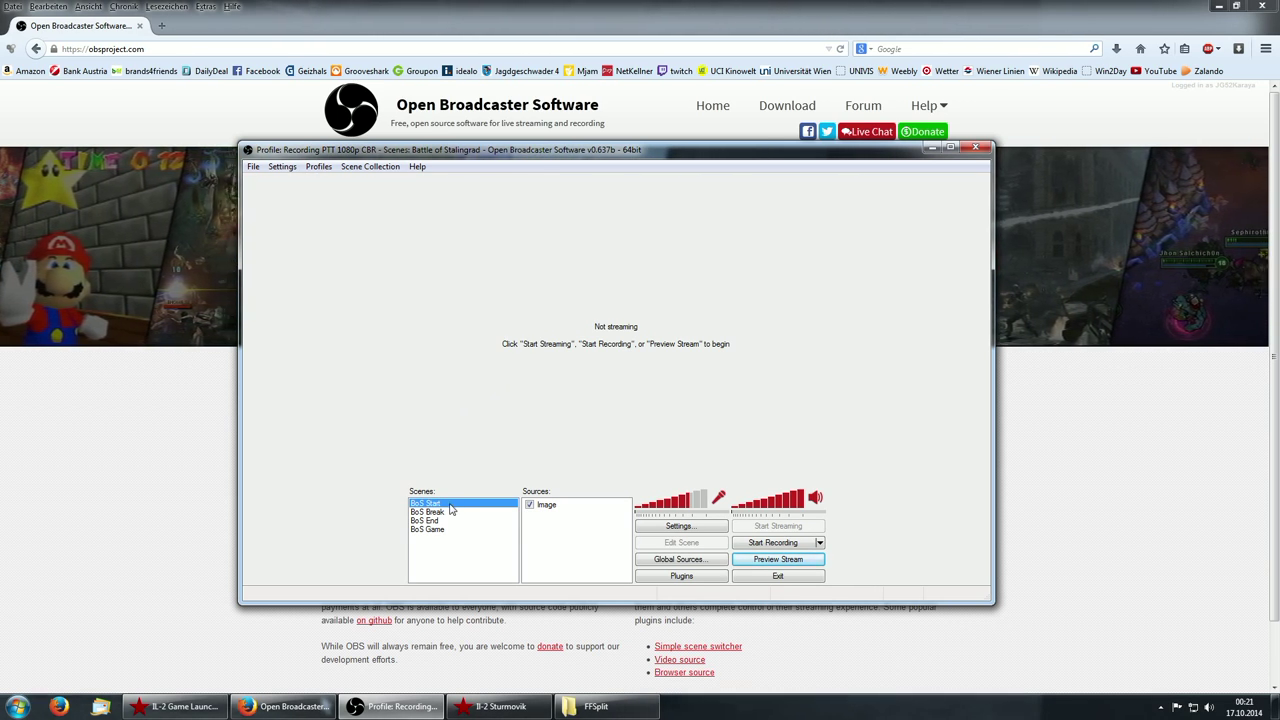
right_click(451, 508)
click(455, 440)
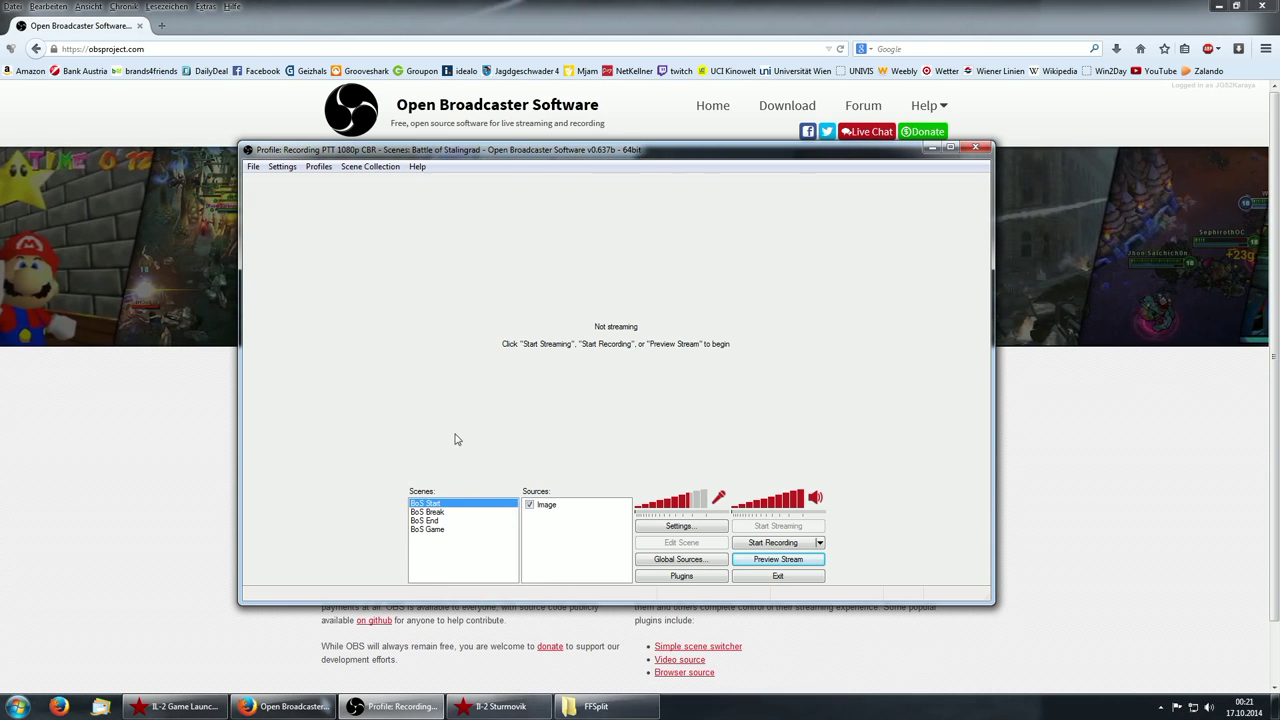
right_click(455, 506)
click(482, 610)
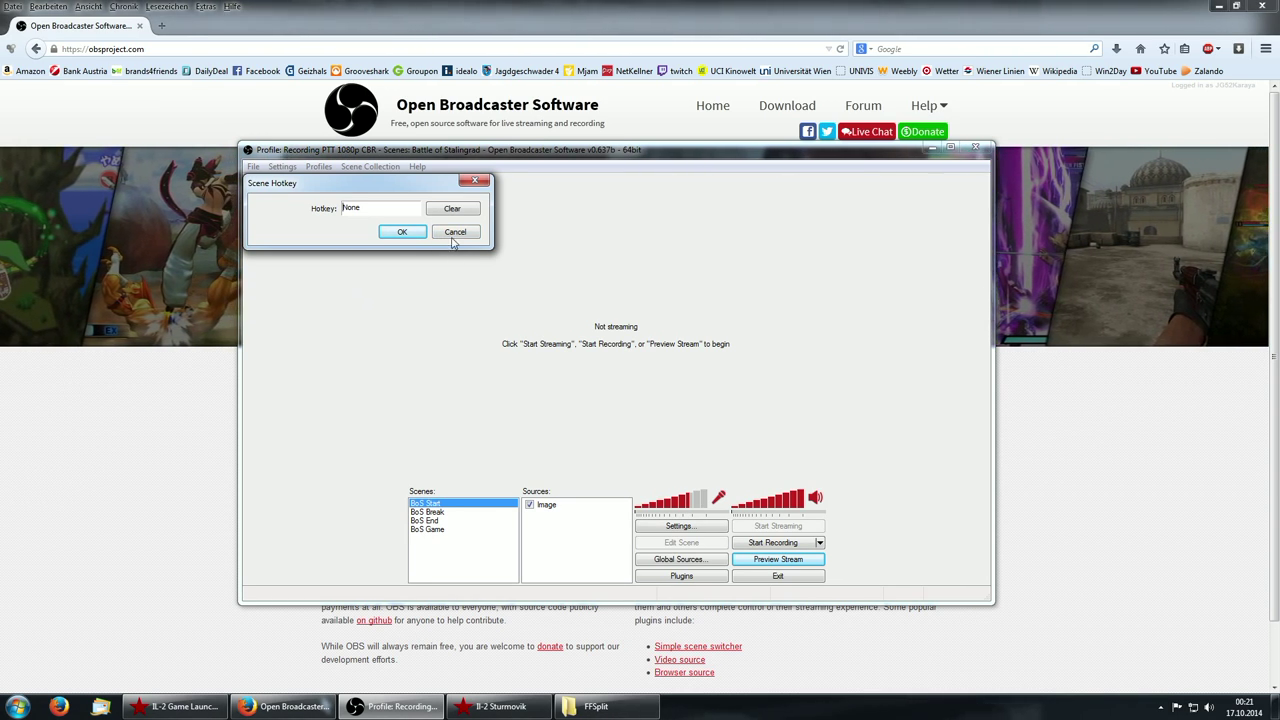
click(400, 232)
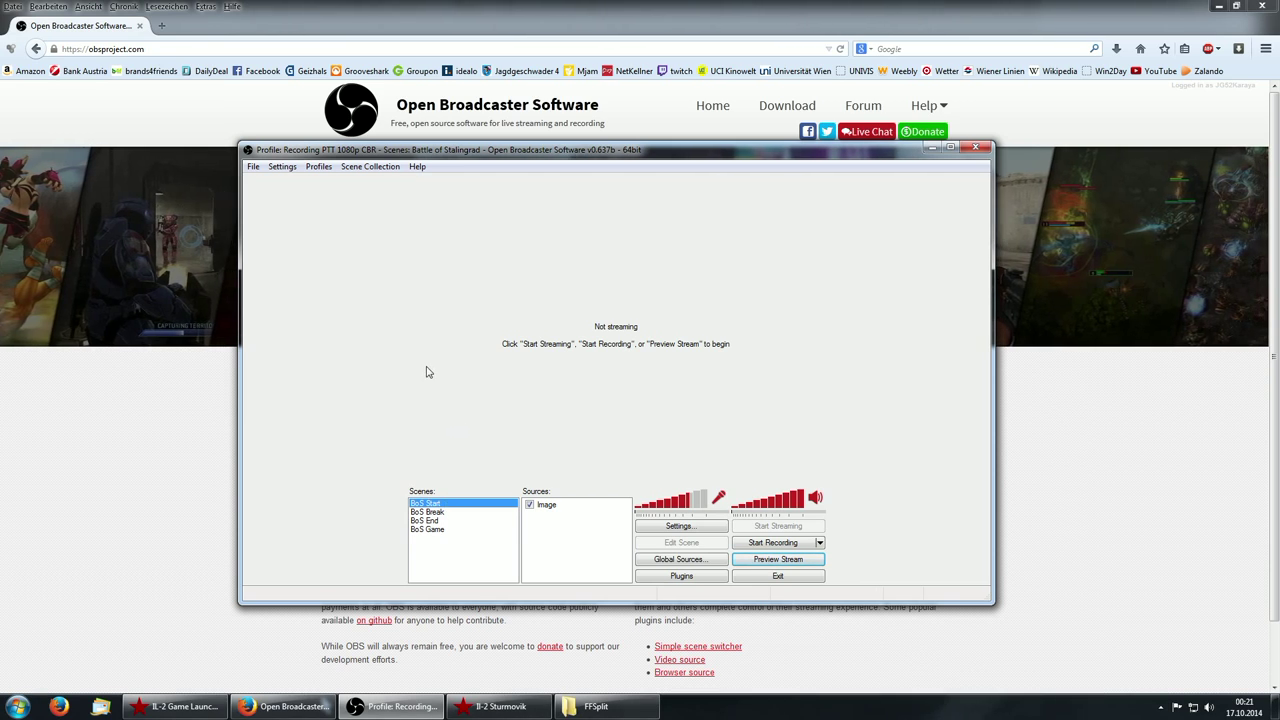
click(443, 529)
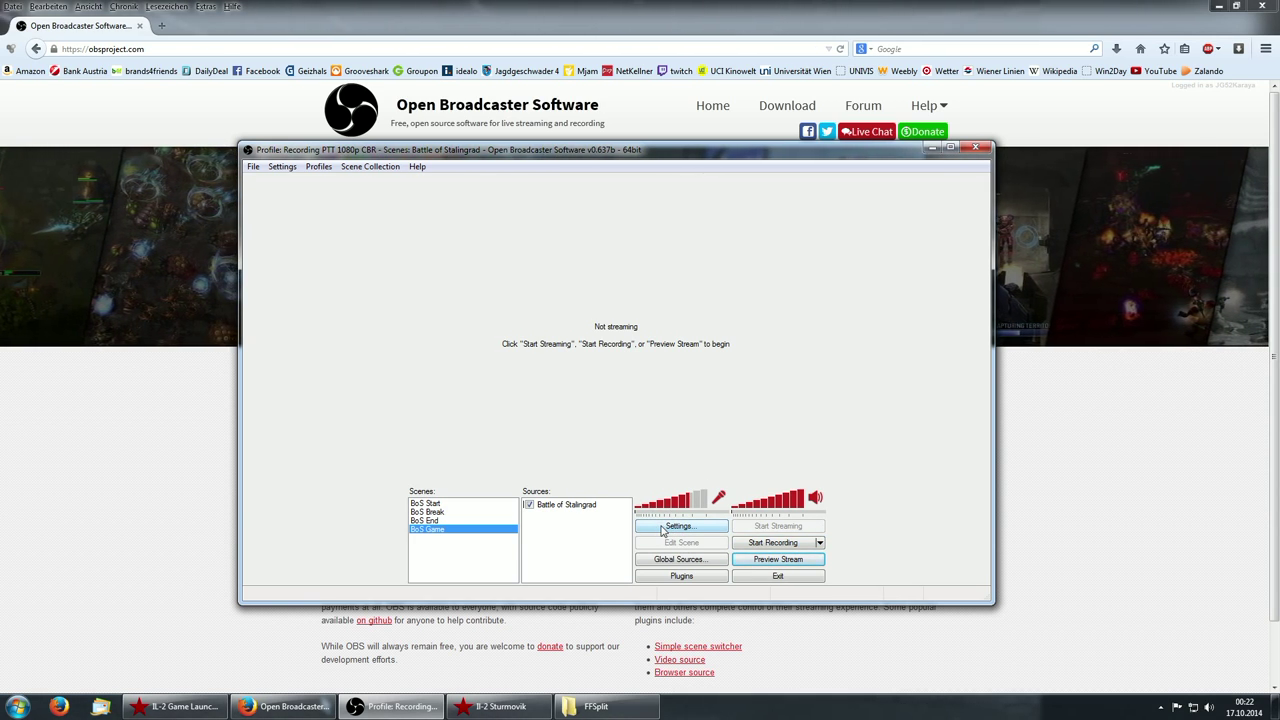
Open Settings, keep English as the language, and rename the profile to end in 'CBR'
click(661, 528)
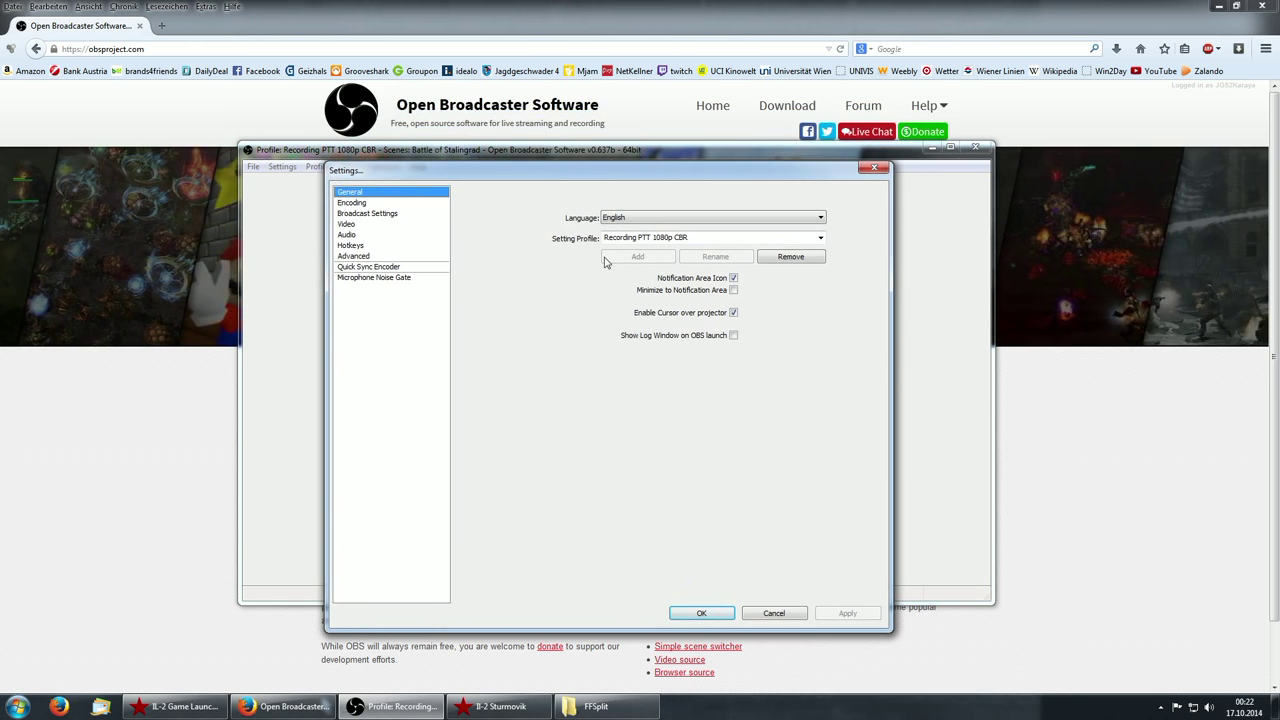
click(653, 220)
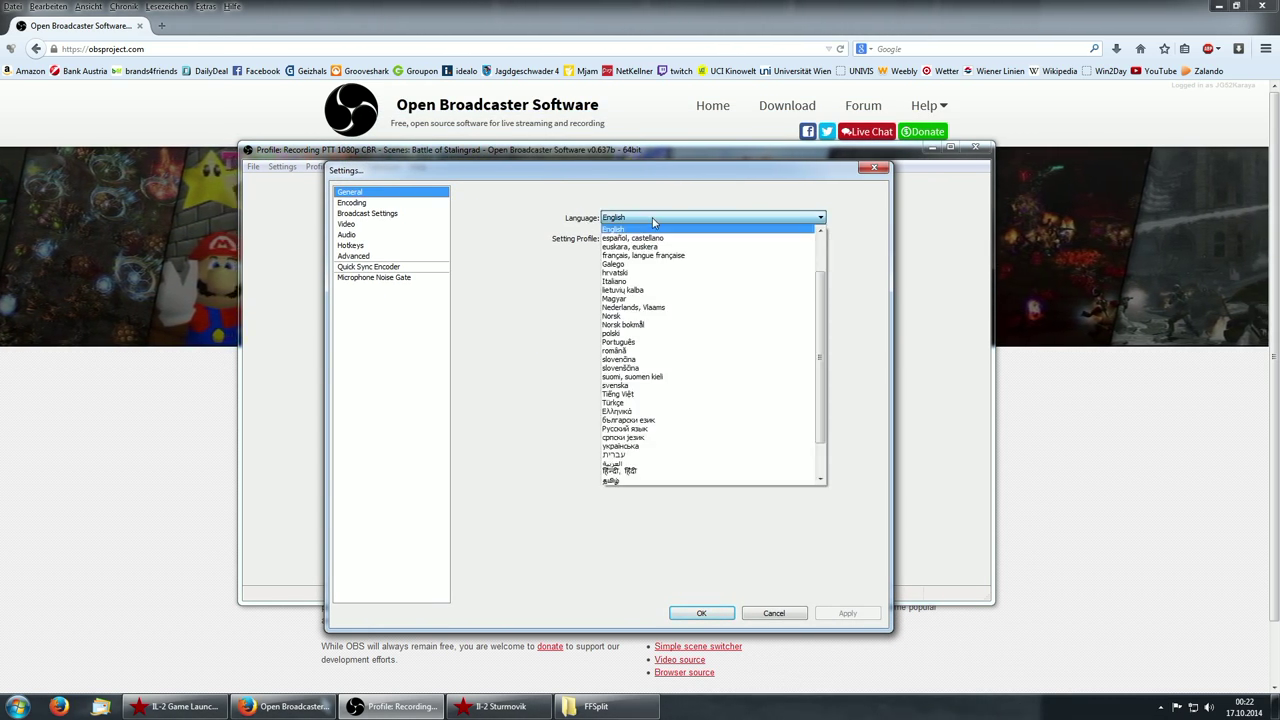
click(654, 222)
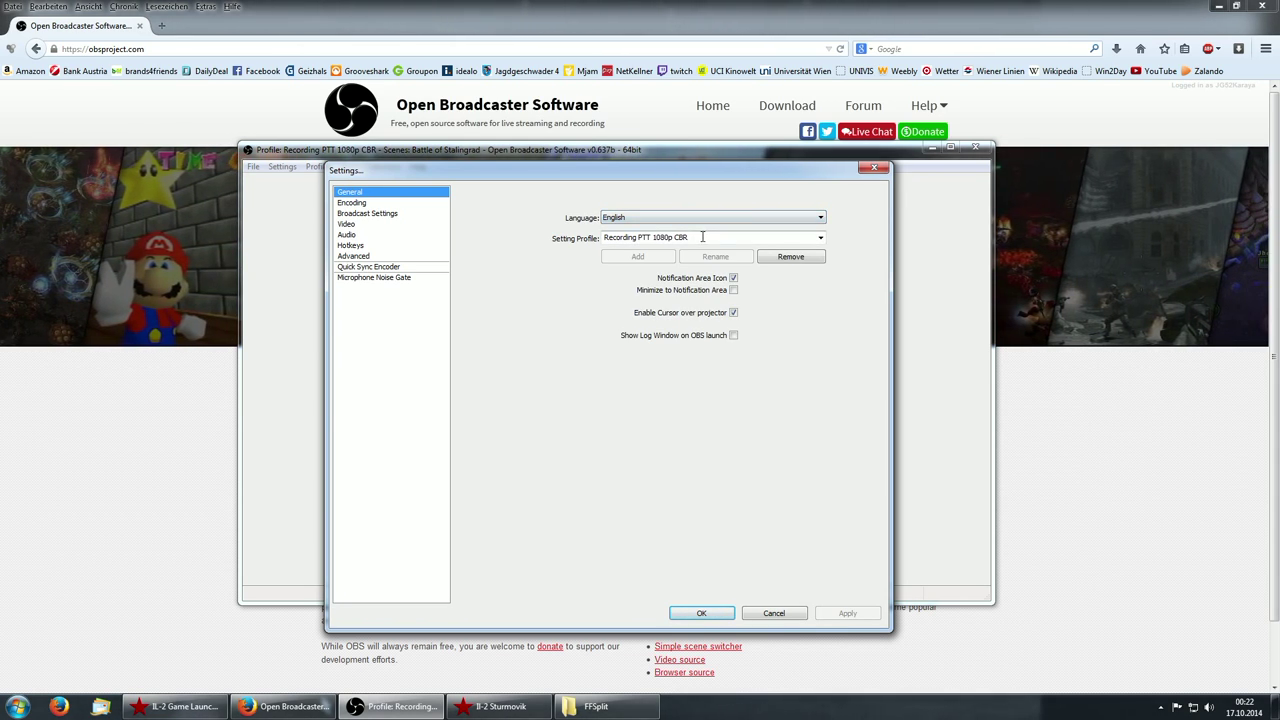
click(650, 238)
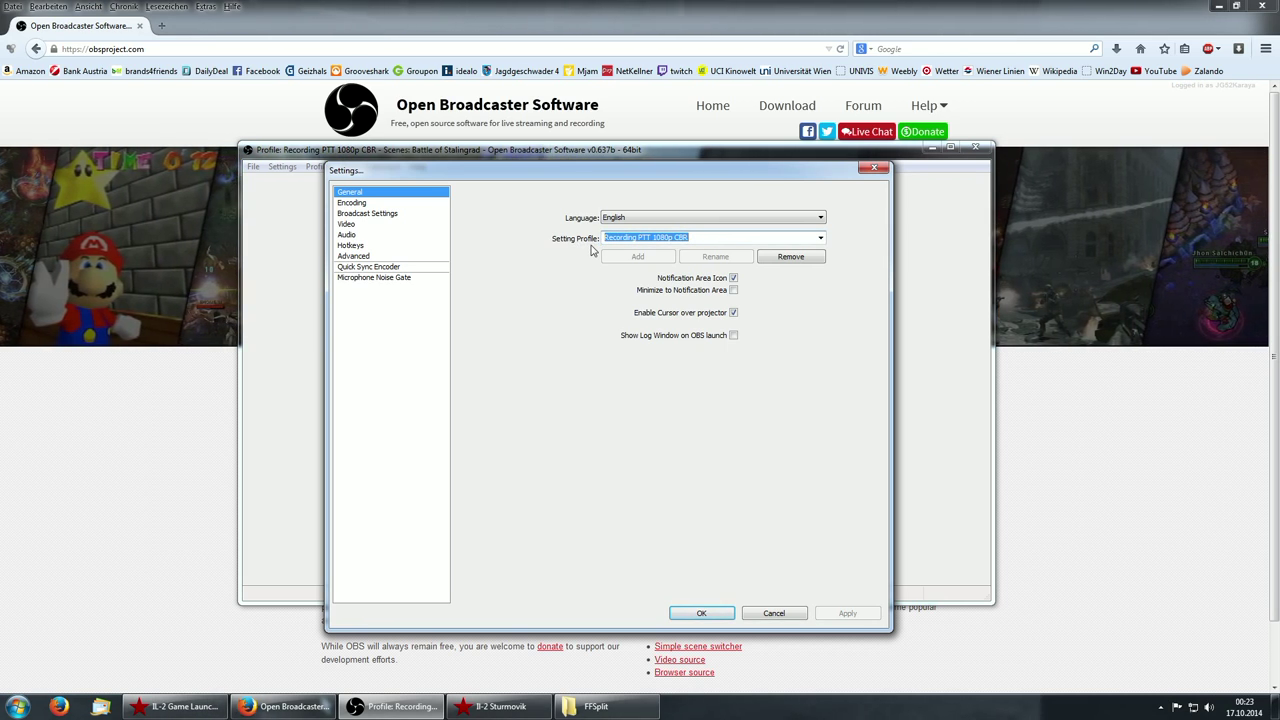
click(699, 237)
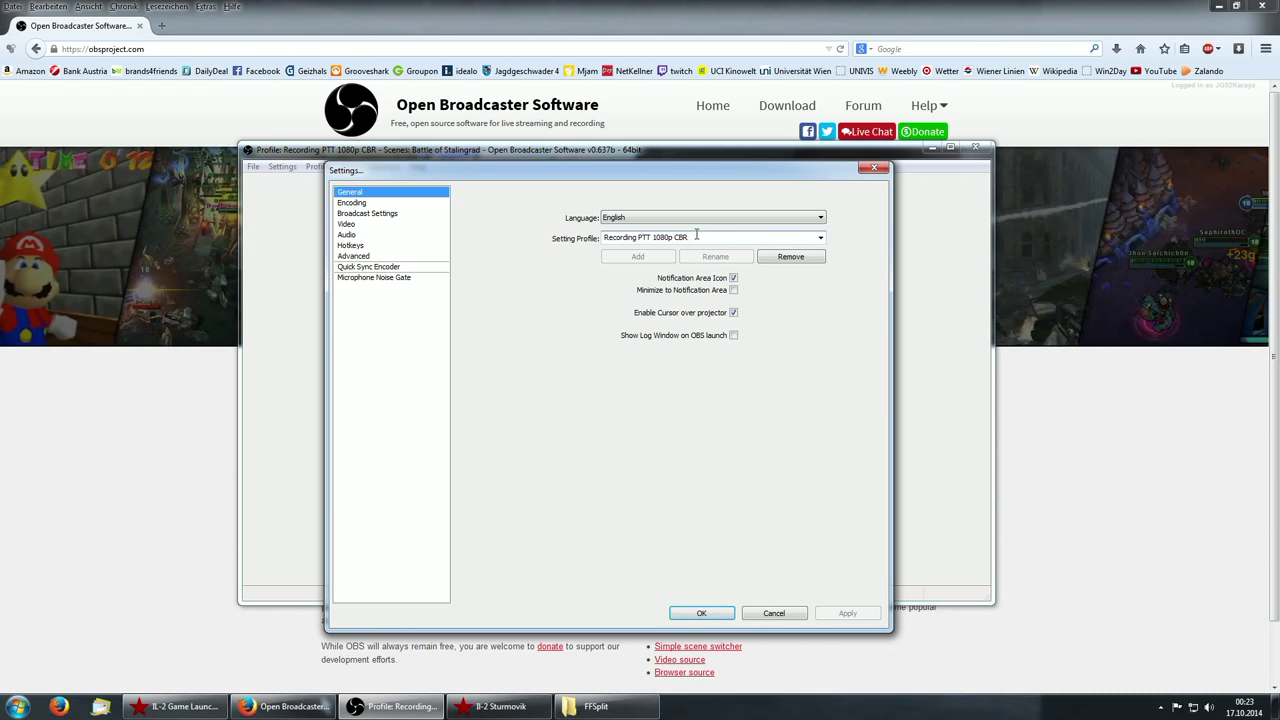
key(BackSpace)
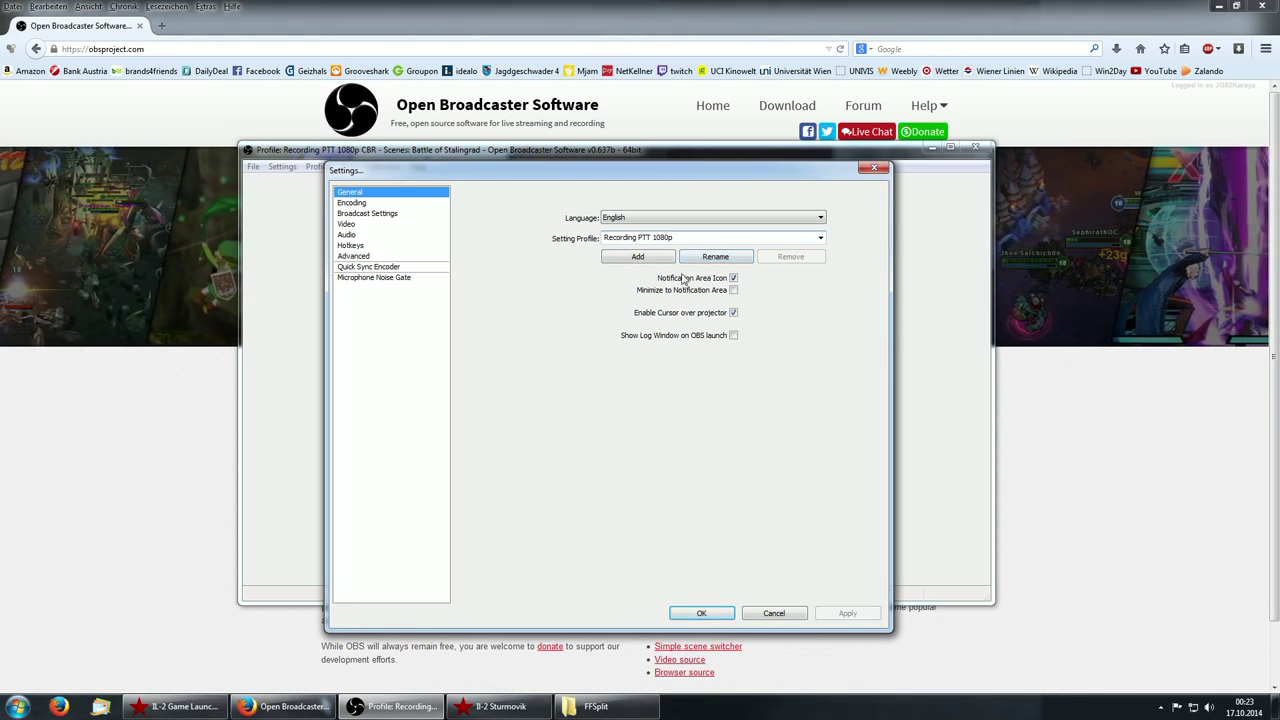
text(CBR)
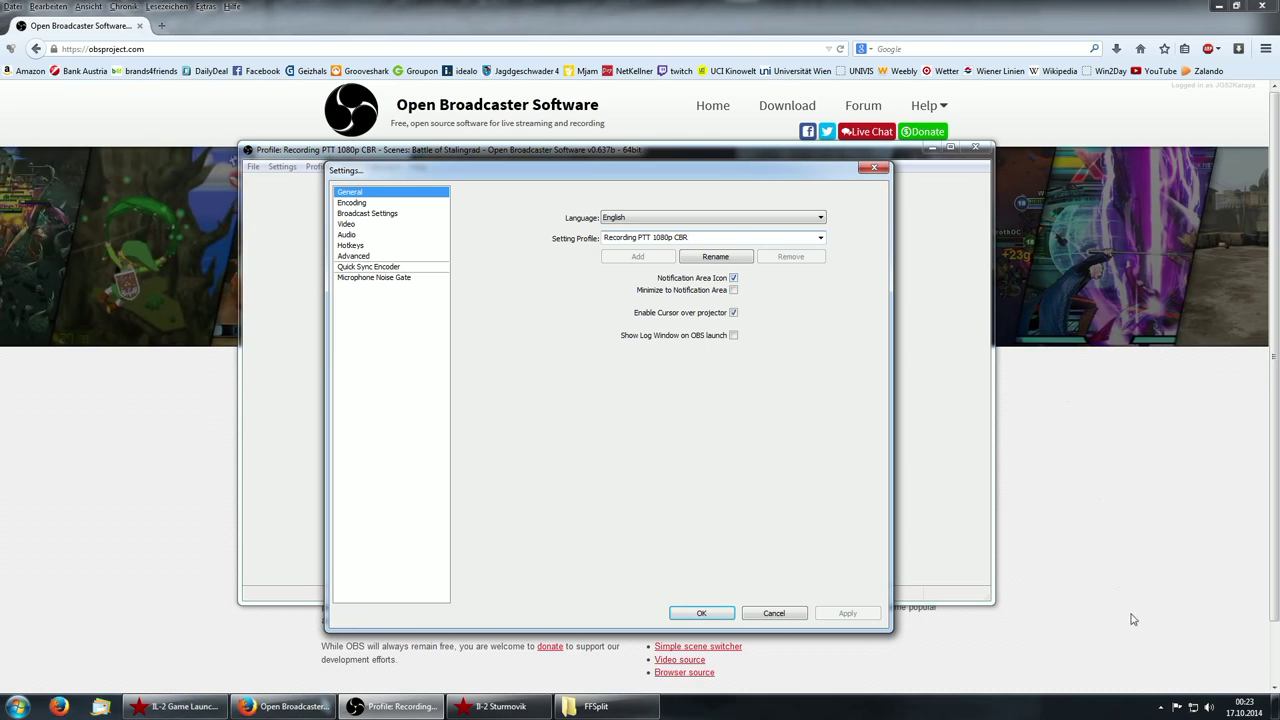
Show and hide the hidden system tray icons twice
click(1160, 706)
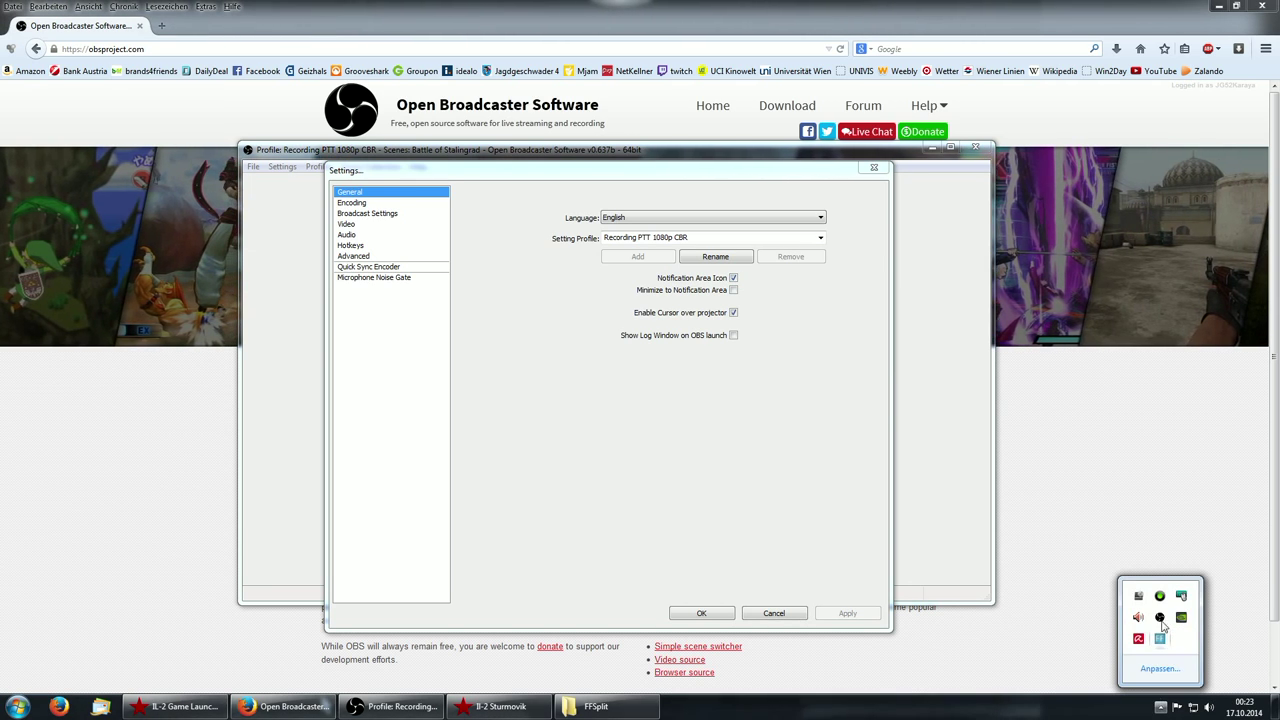
click(1160, 706)
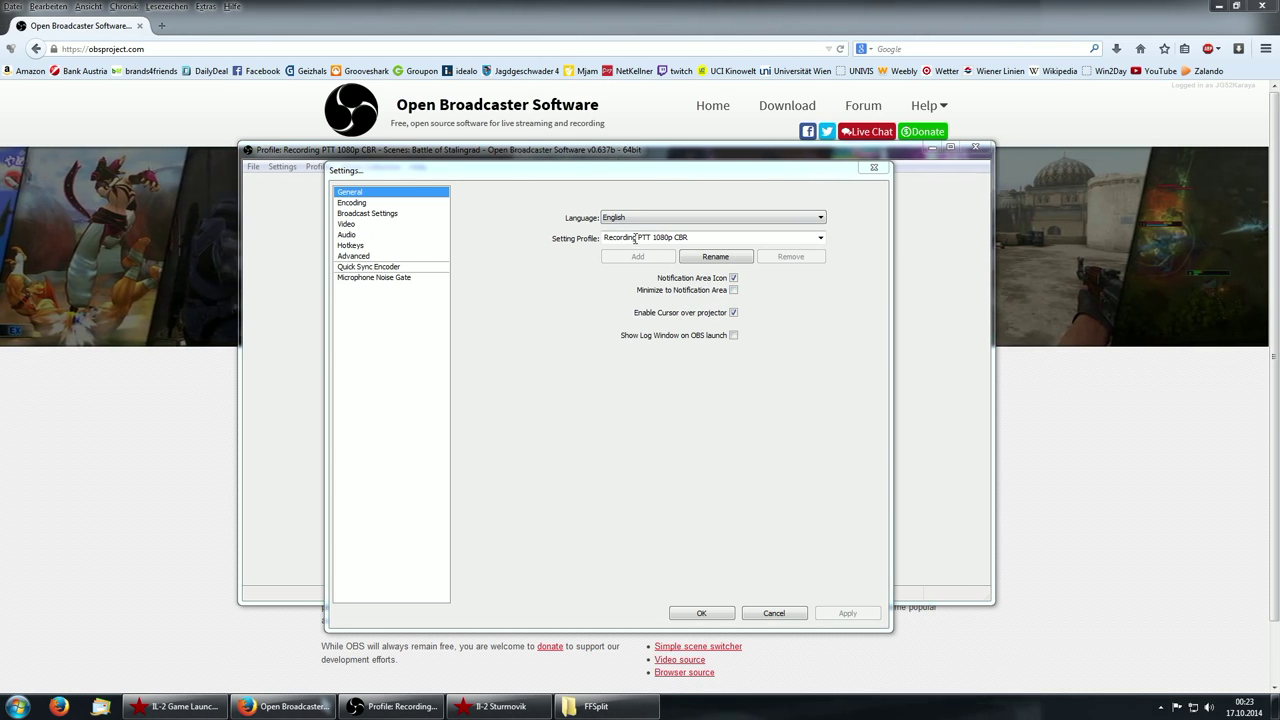
click(1160, 706)
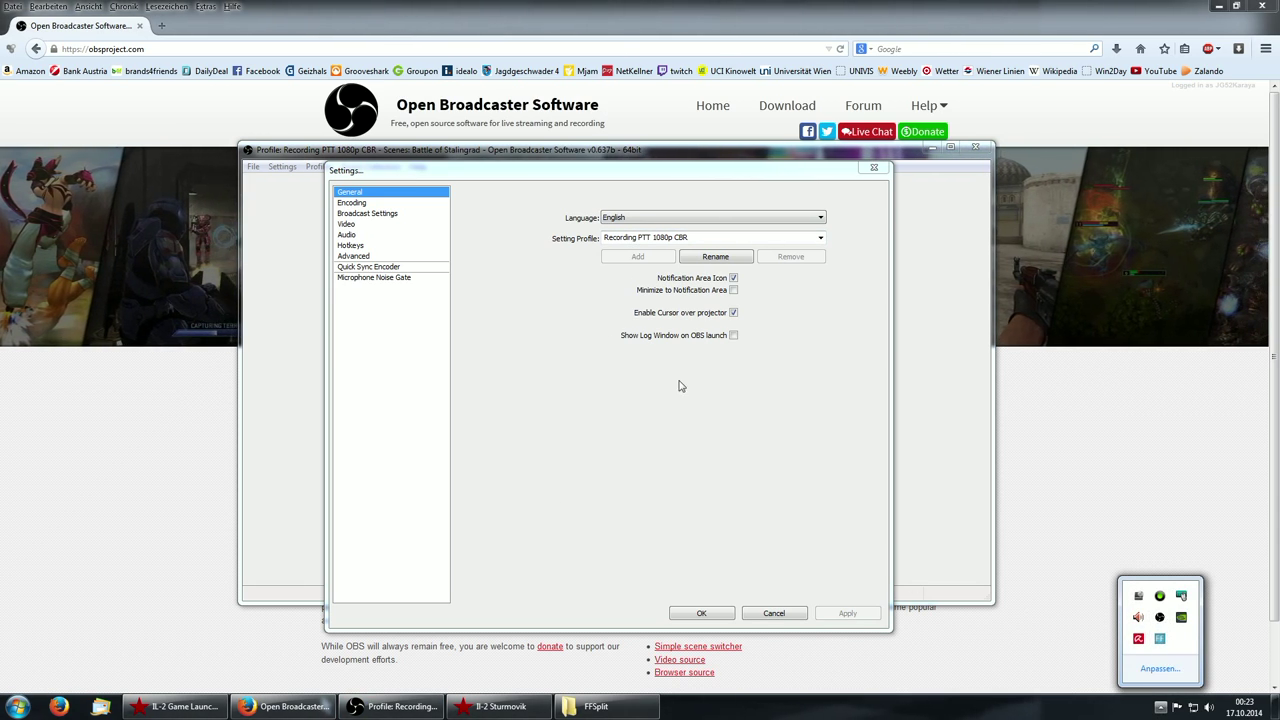
click(702, 337)
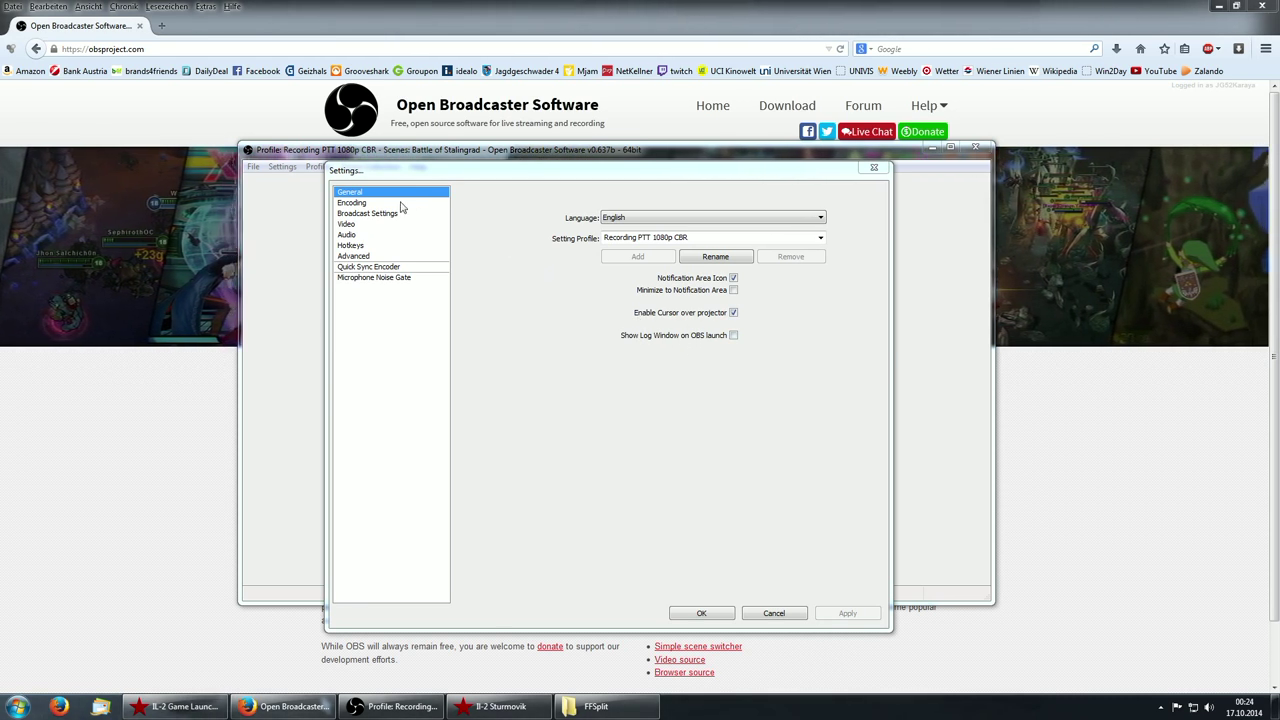
click(360, 203)
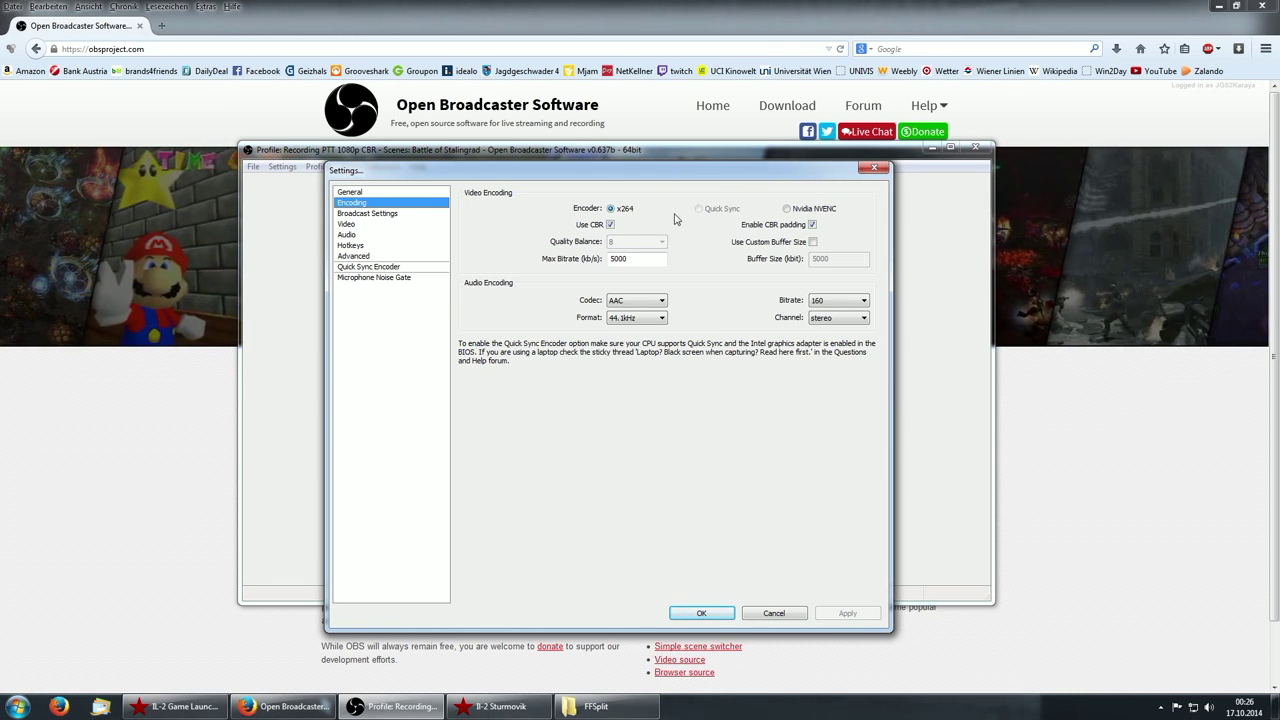
mouse_move(642, 259)
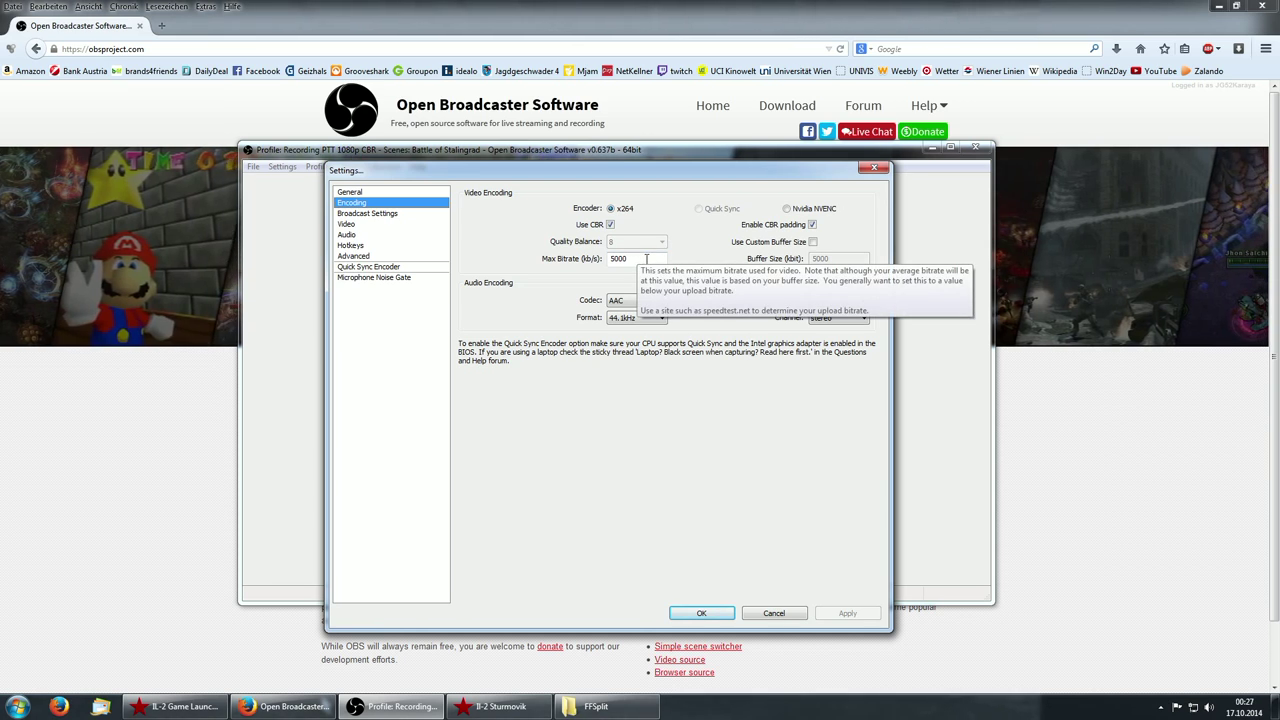
mouse_move(690, 233)
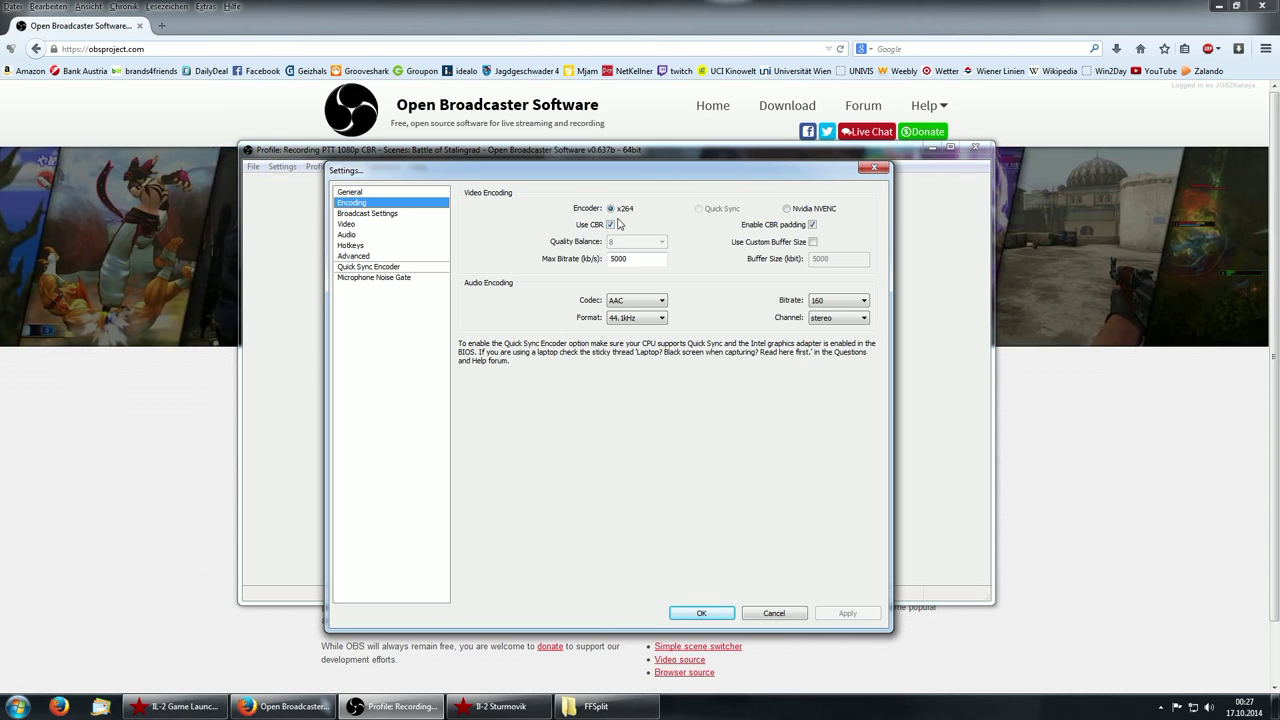
double_click(657, 258)
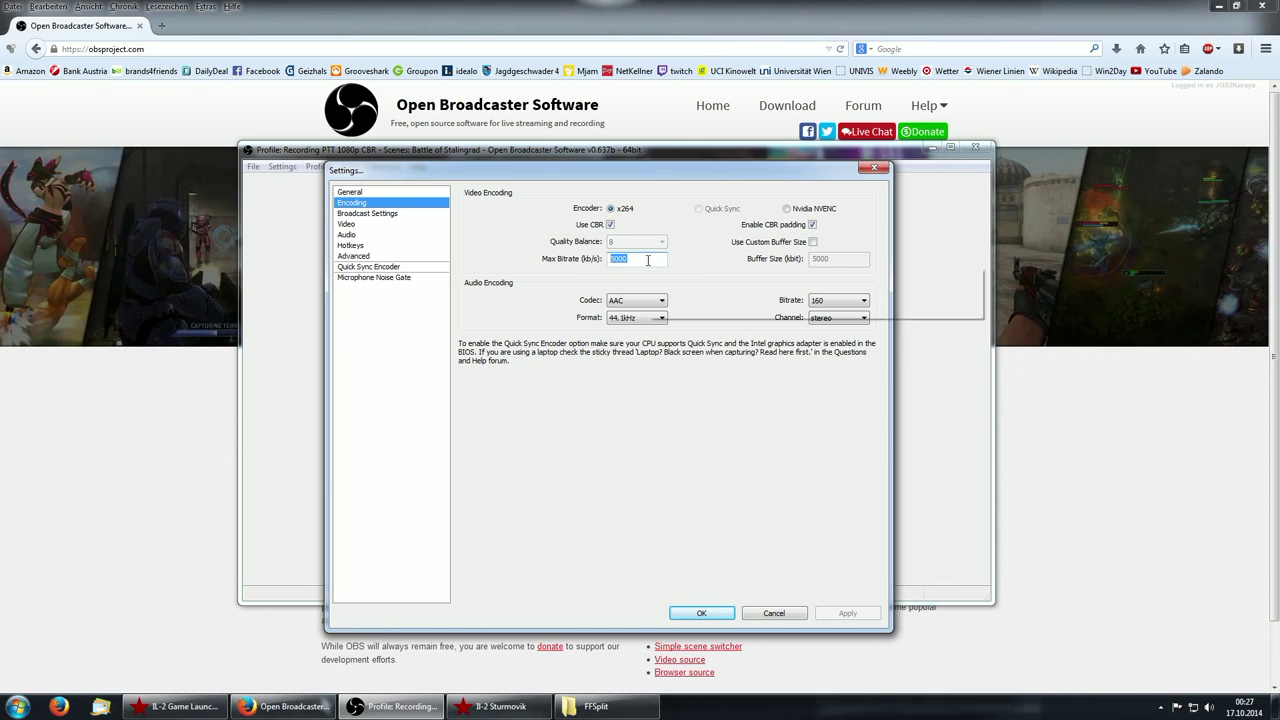
click(655, 259)
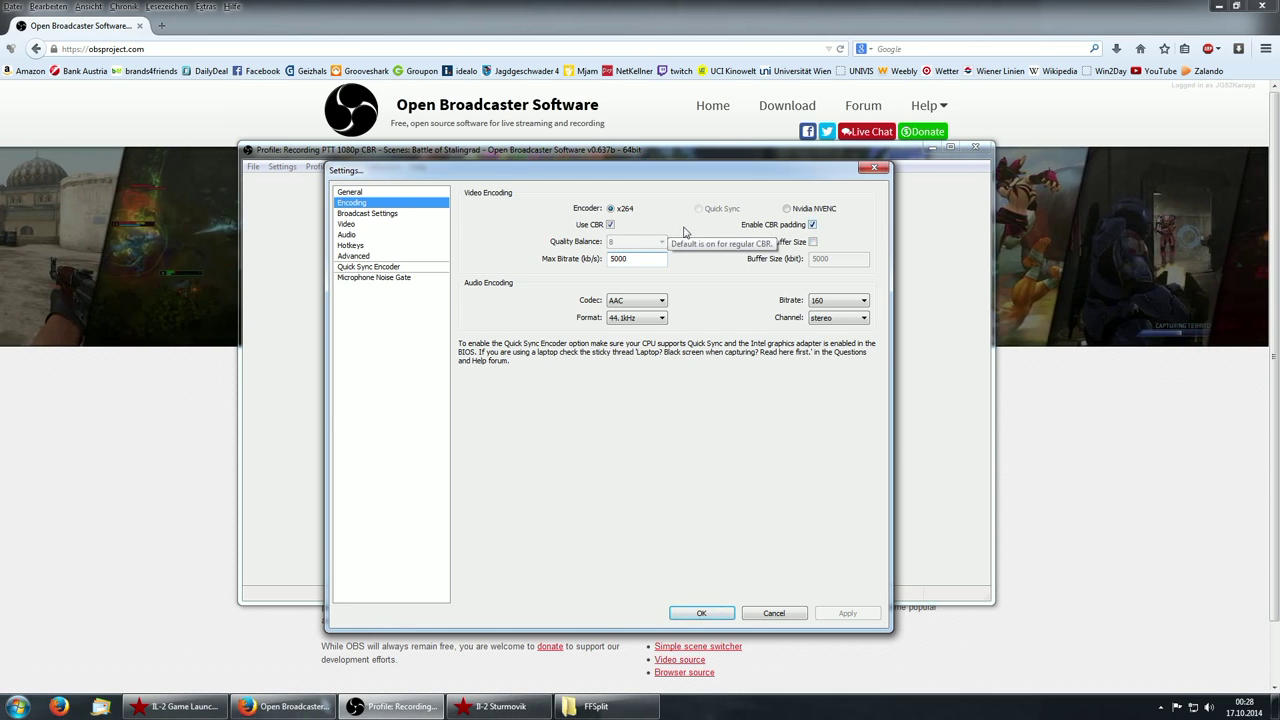
Untick Use CBR so Quality Balance becomes adjustable at 8
click(611, 225)
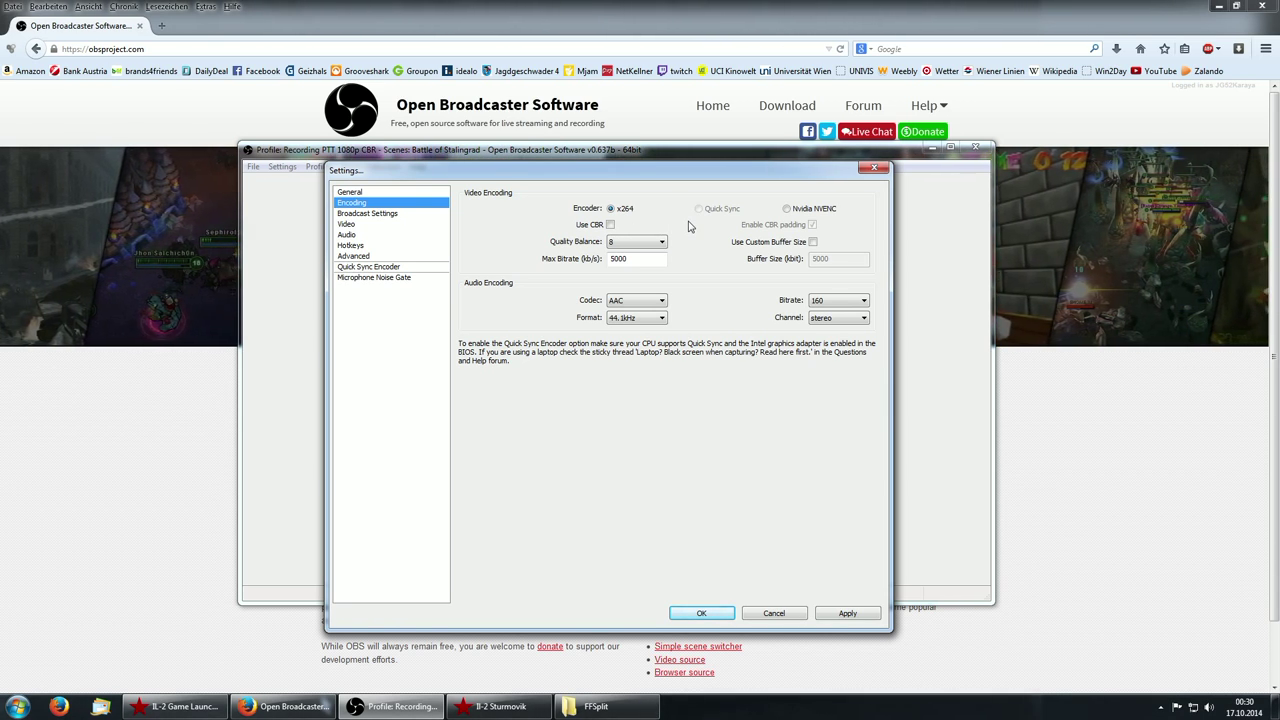
Tick Use CBR again, greying out Quality Balance with max bitrate kept at 5000
click(610, 225)
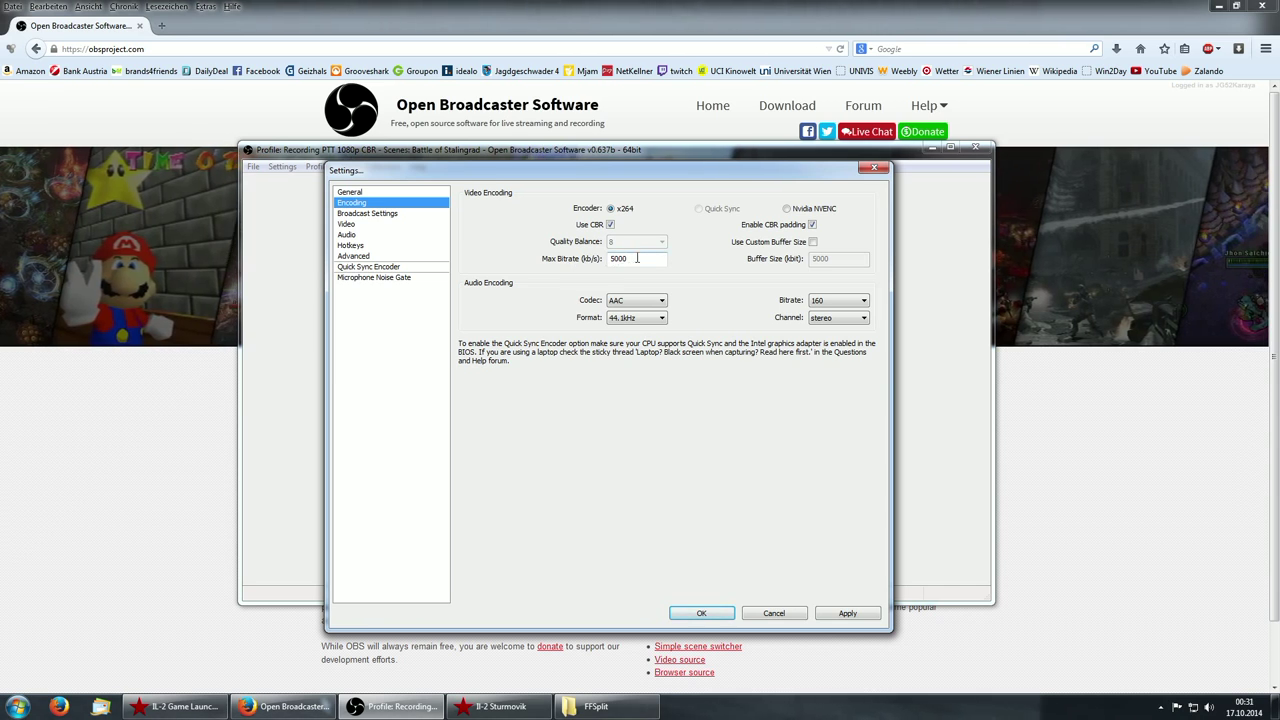
mouse_move(637, 258)
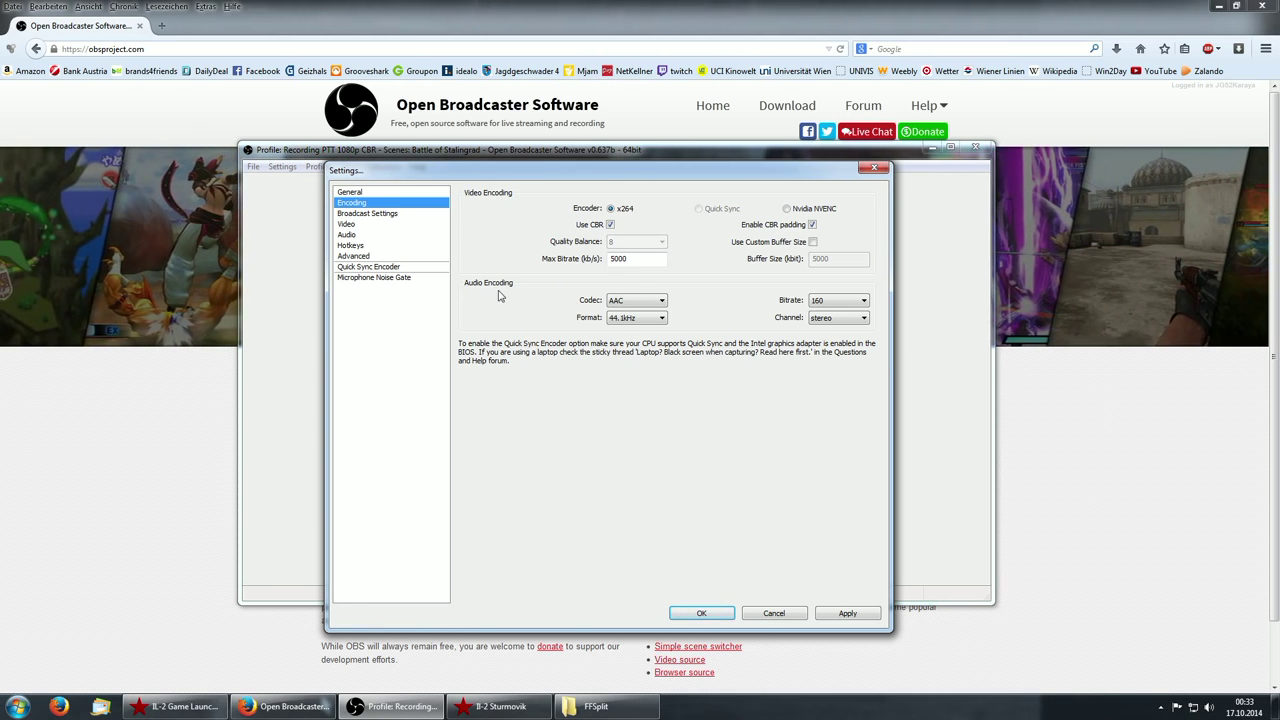
Confirm AAC codec, 44.1kHz format and 160 audio bitrate, then apply the encoding settings
click(650, 301)
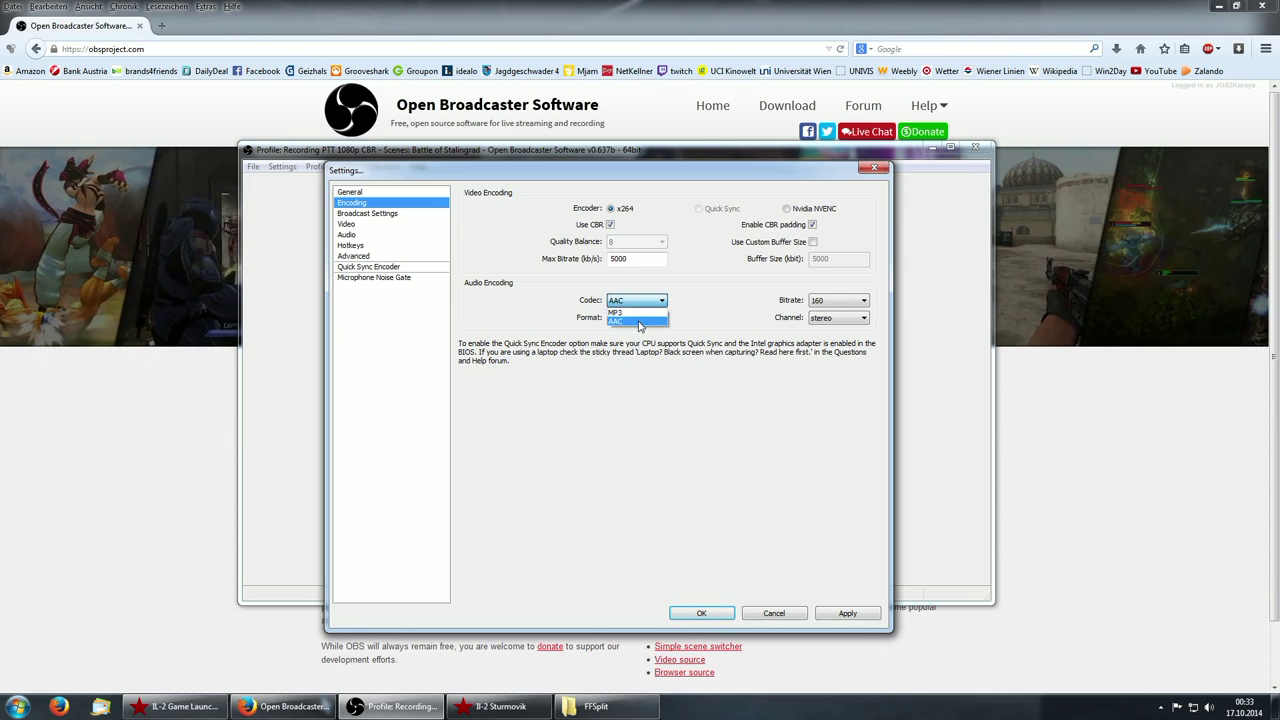
click(640, 322)
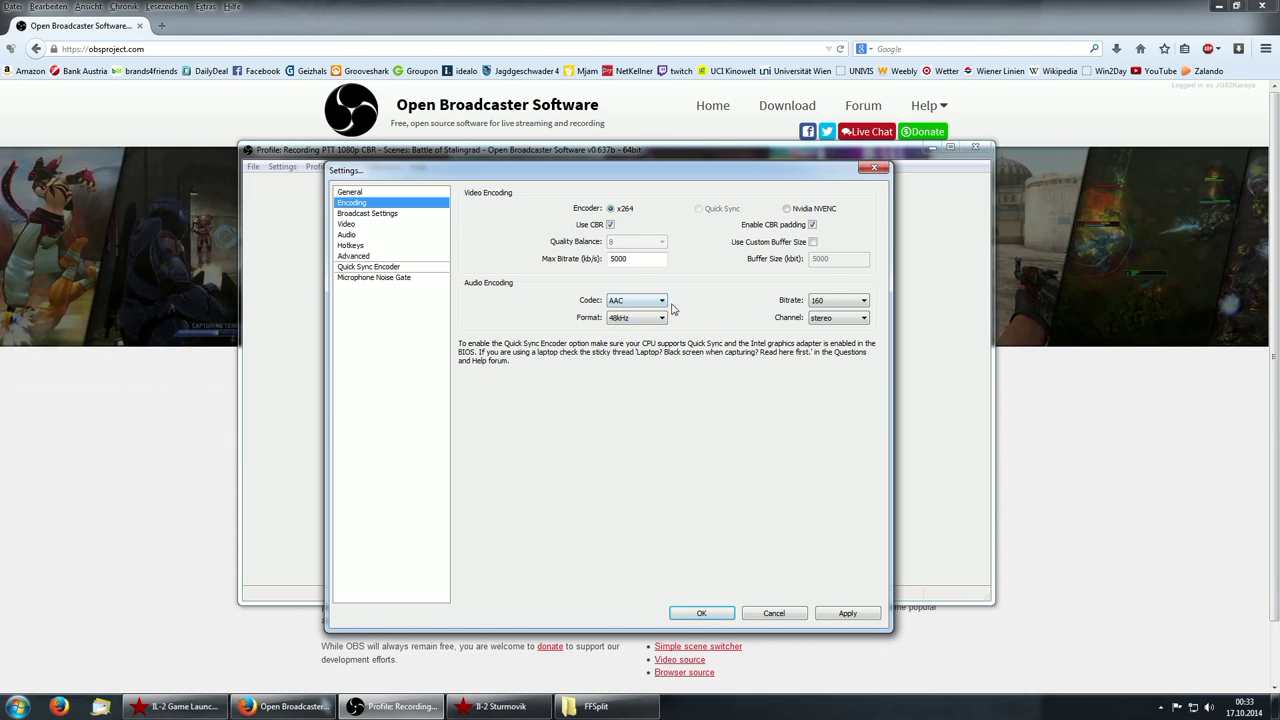
click(648, 317)
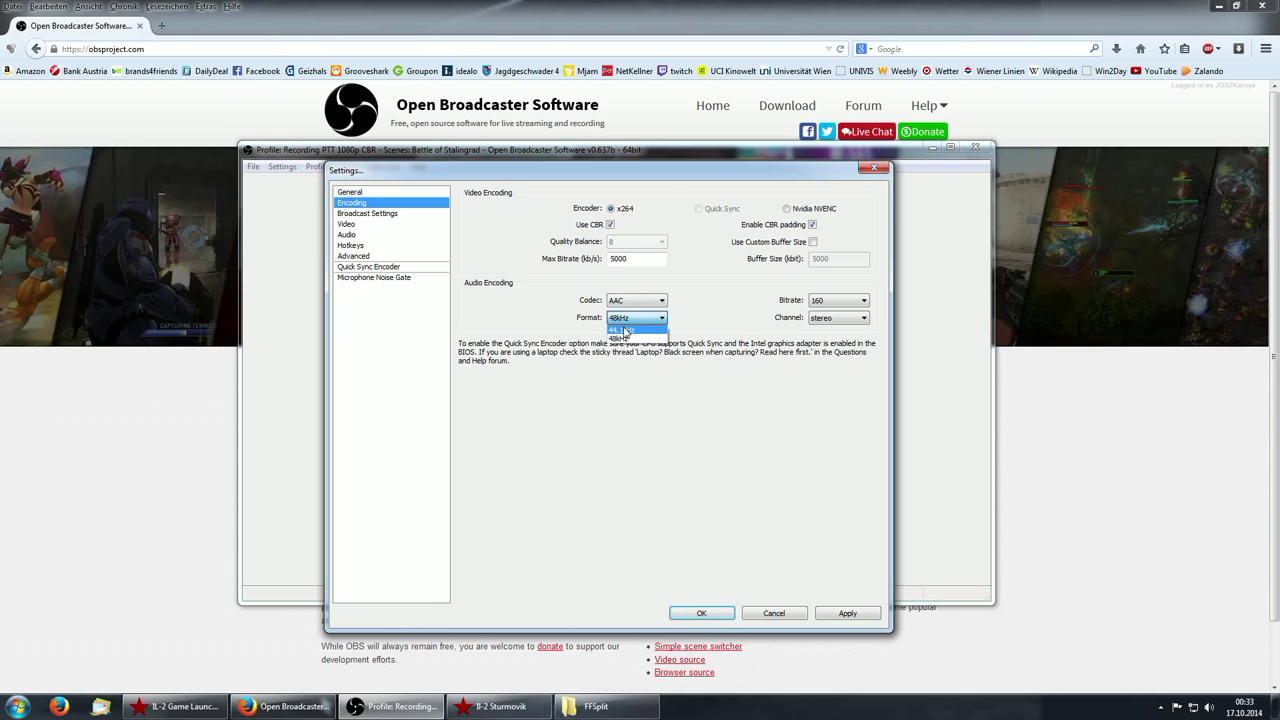
click(624, 330)
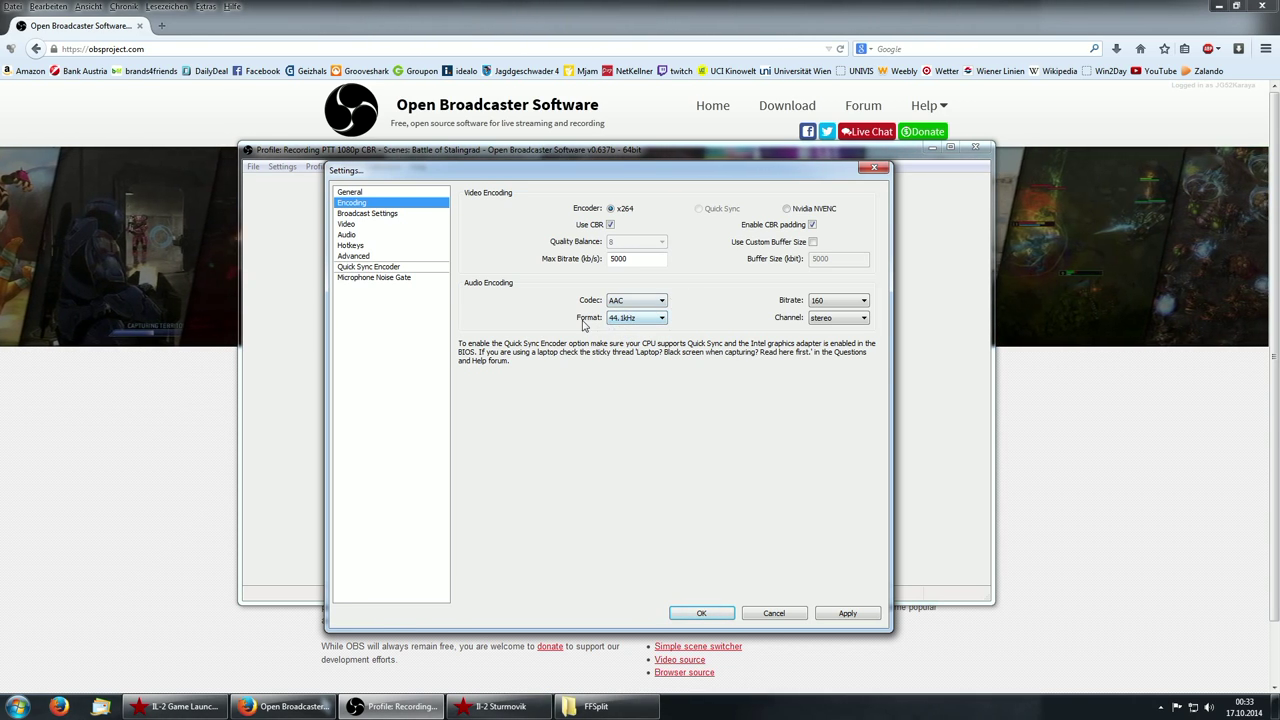
click(830, 302)
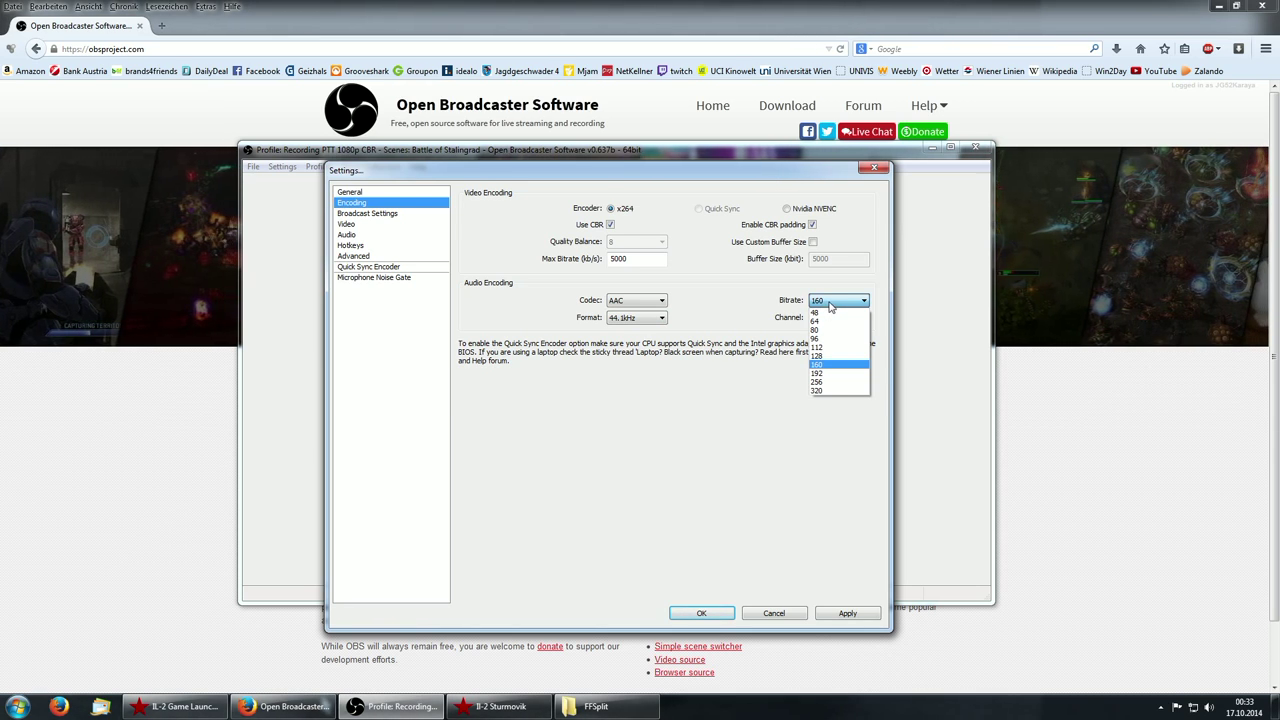
click(832, 364)
click(846, 613)
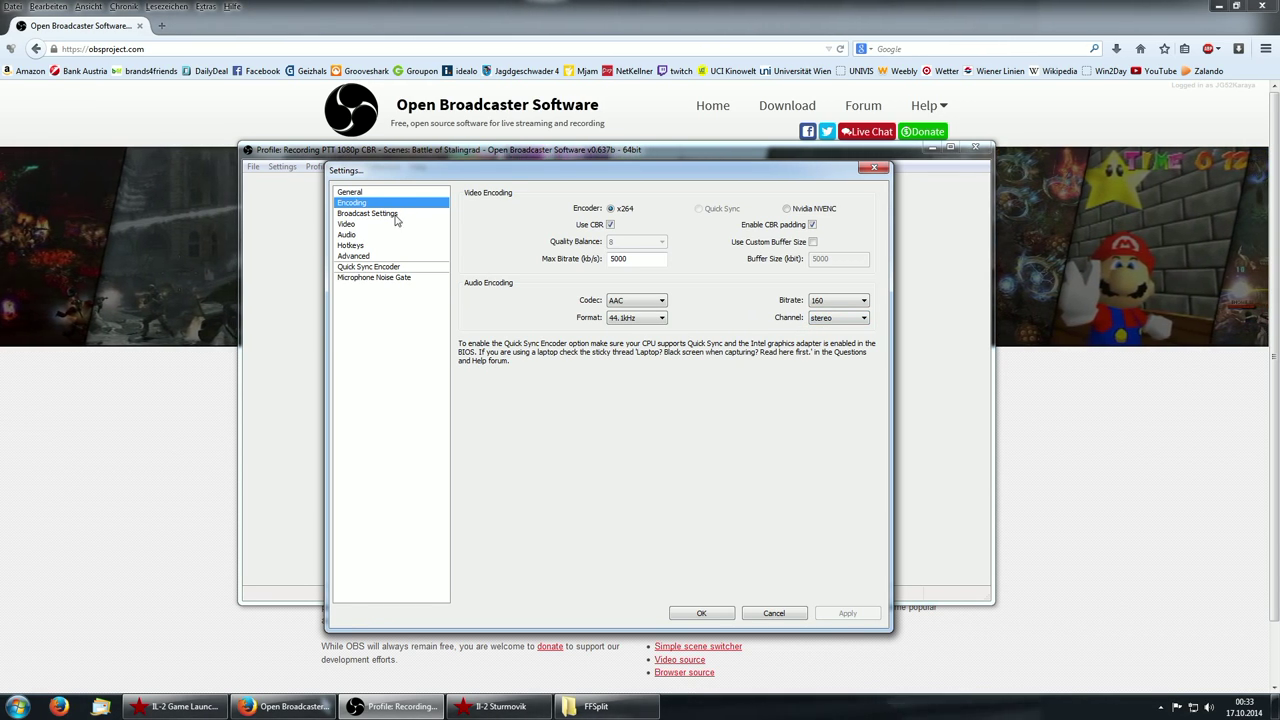
Open Broadcast Settings and confirm File Output Only in the Mode dropdown
click(360, 213)
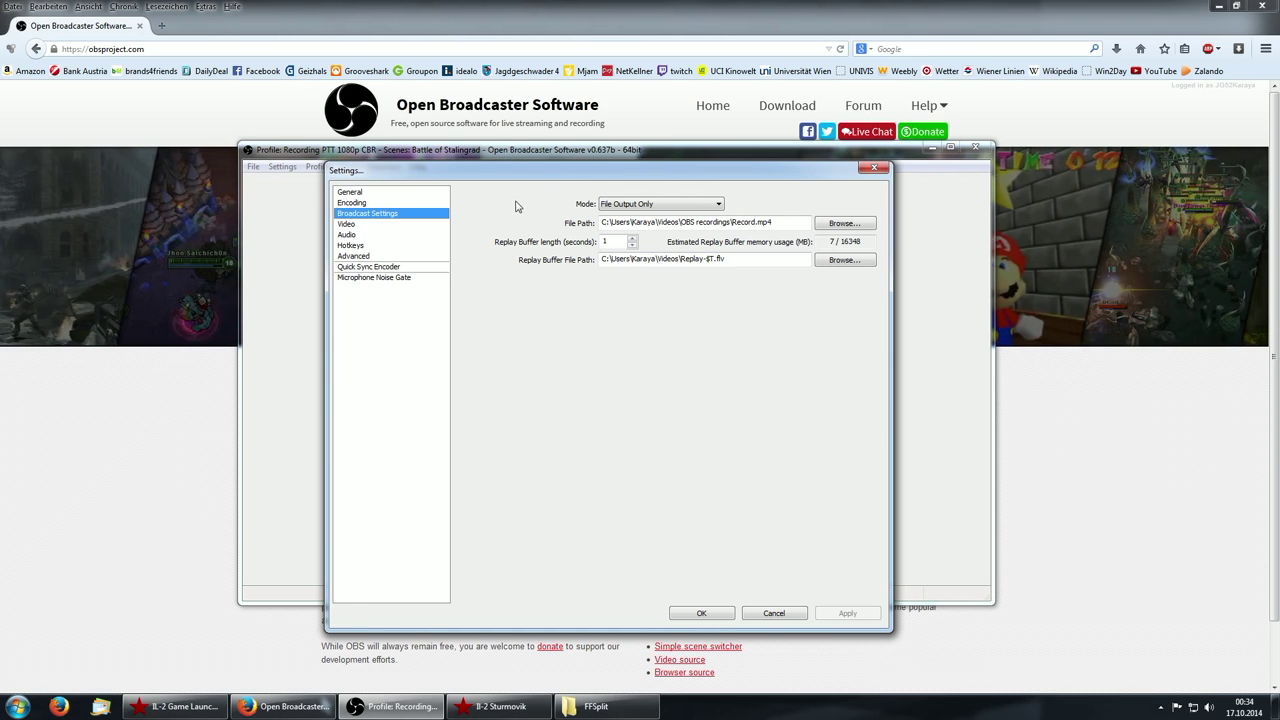
click(615, 205)
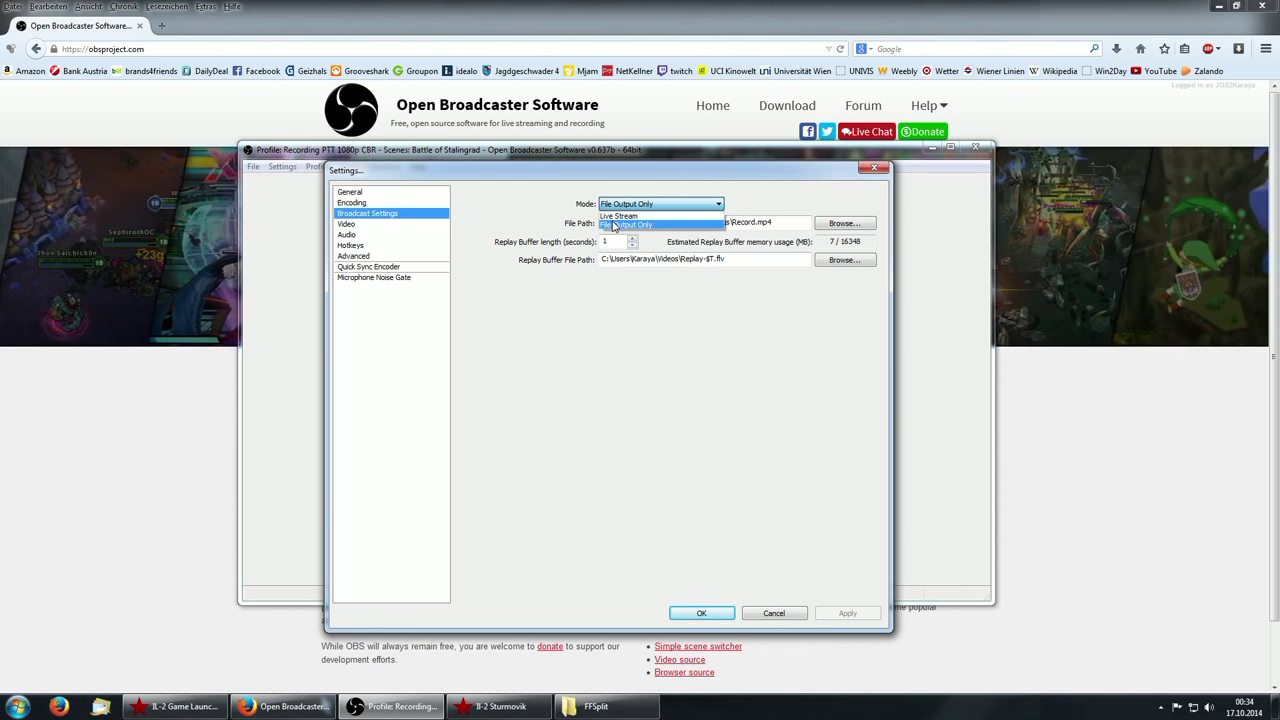
click(614, 224)
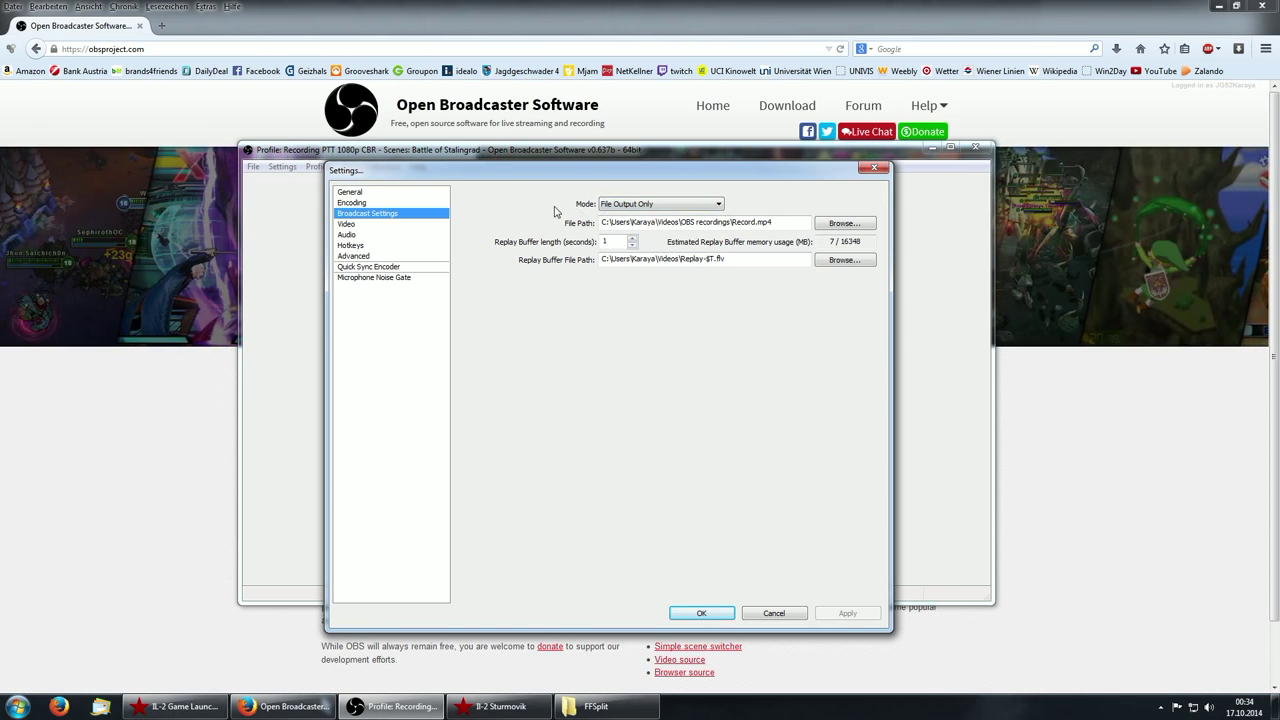
click(622, 205)
click(615, 226)
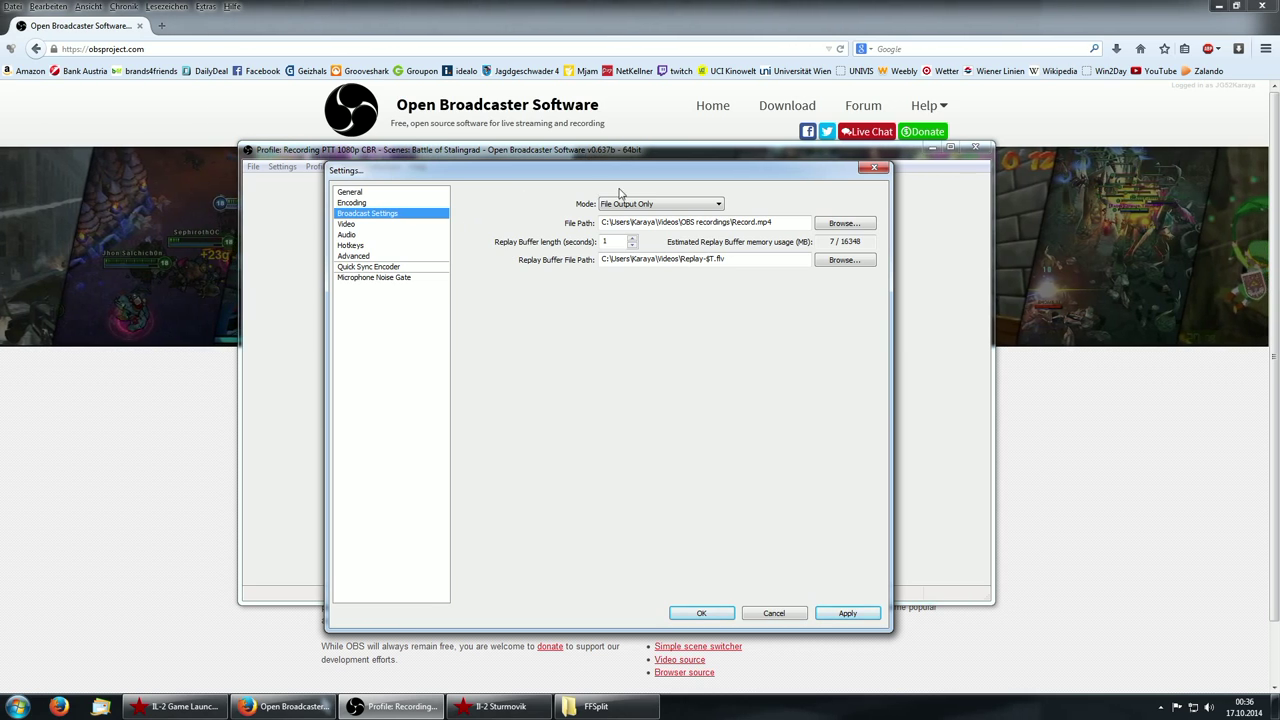
Save settings, switch to the Streaming Open Mic Twitch profile, and open its Broadcast Settings
click(703, 613)
click(318, 166)
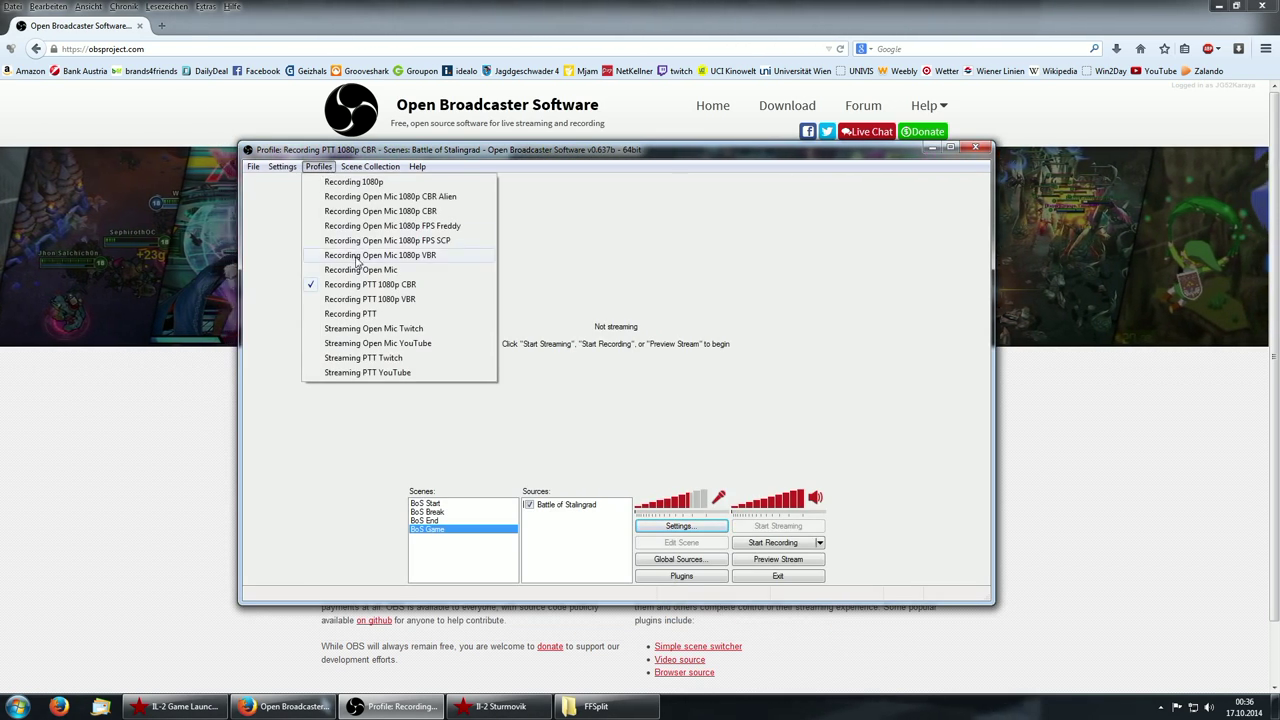
click(385, 330)
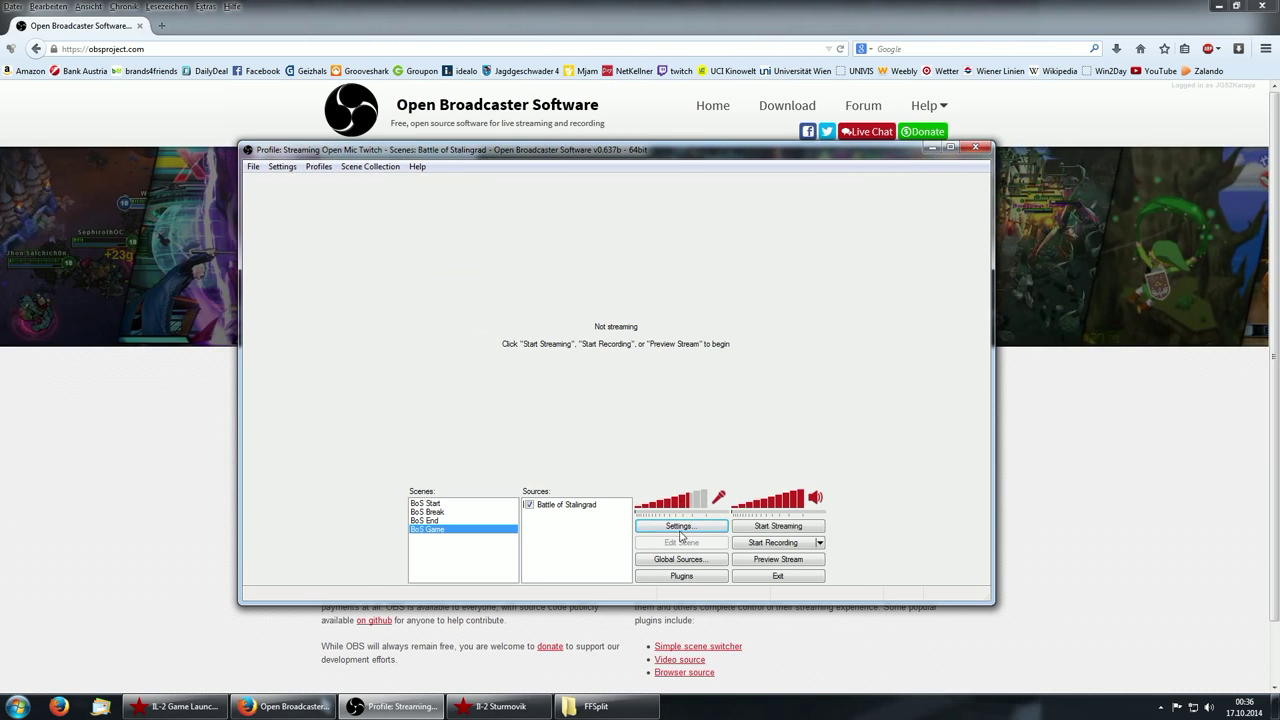
click(681, 530)
click(410, 163)
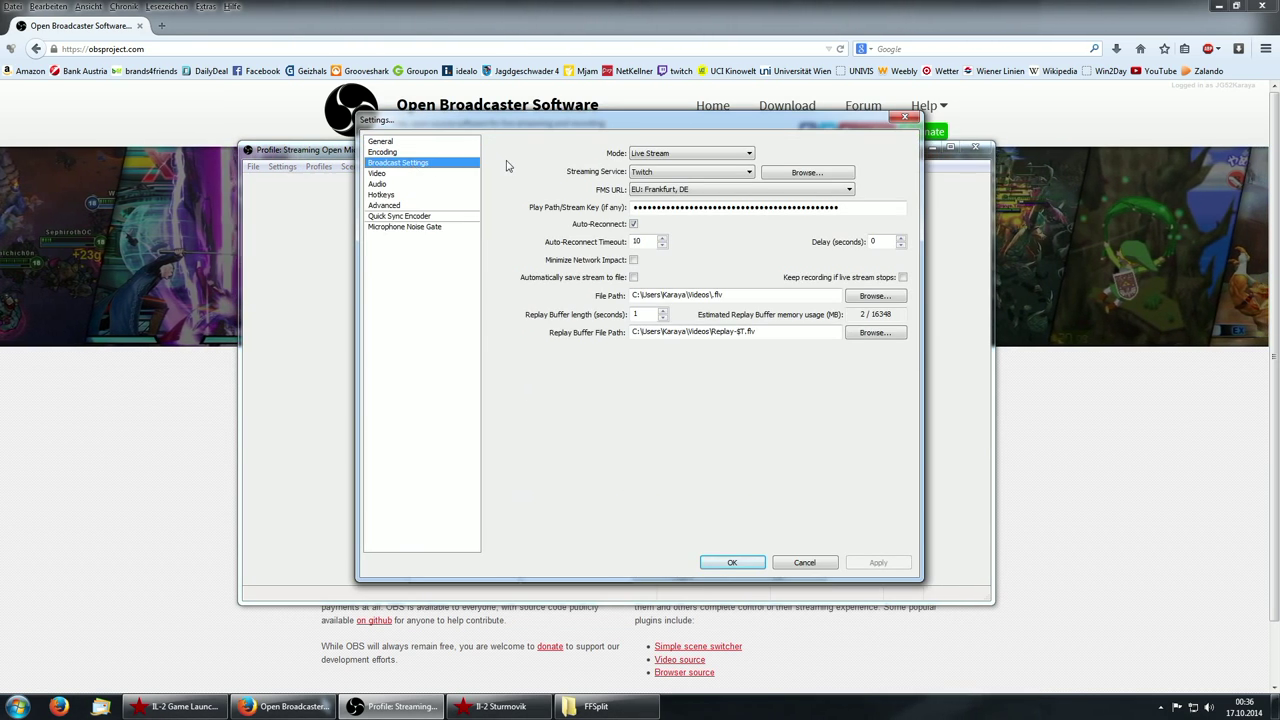
drag(581, 126, 550, 147)
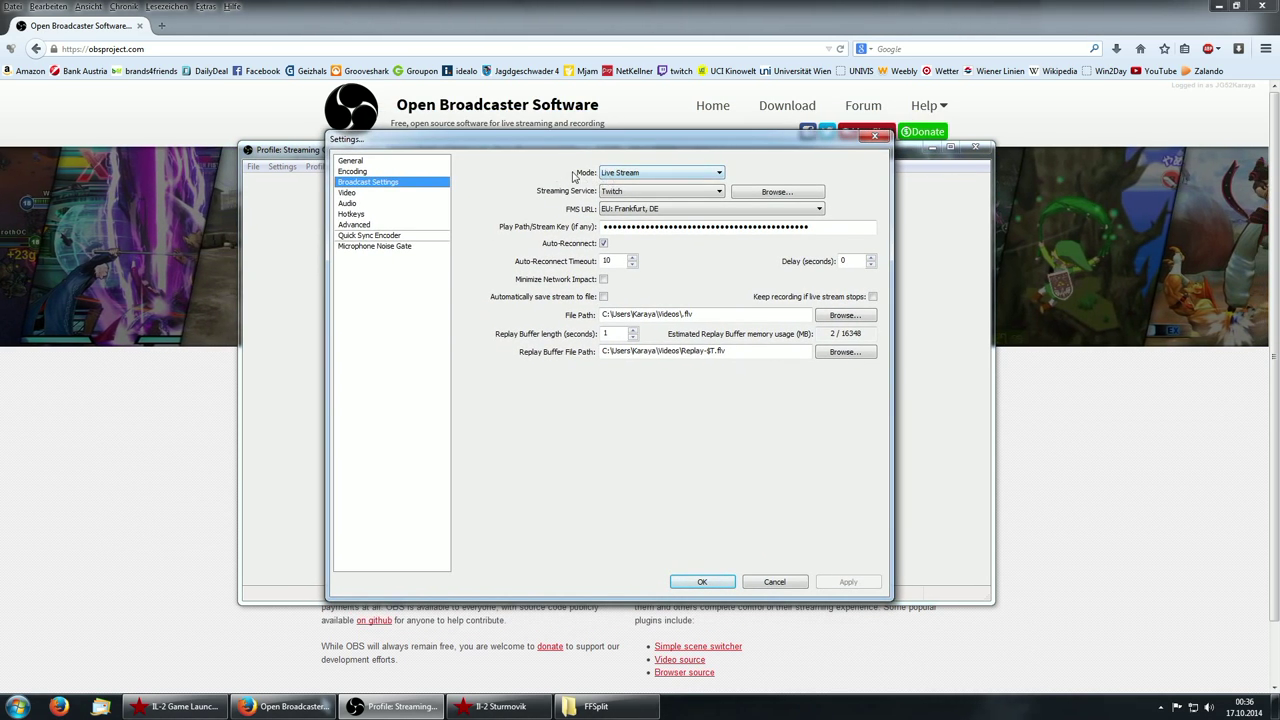
Confirm Live Stream as the mode and Twitch as the streaming service
click(618, 178)
click(615, 185)
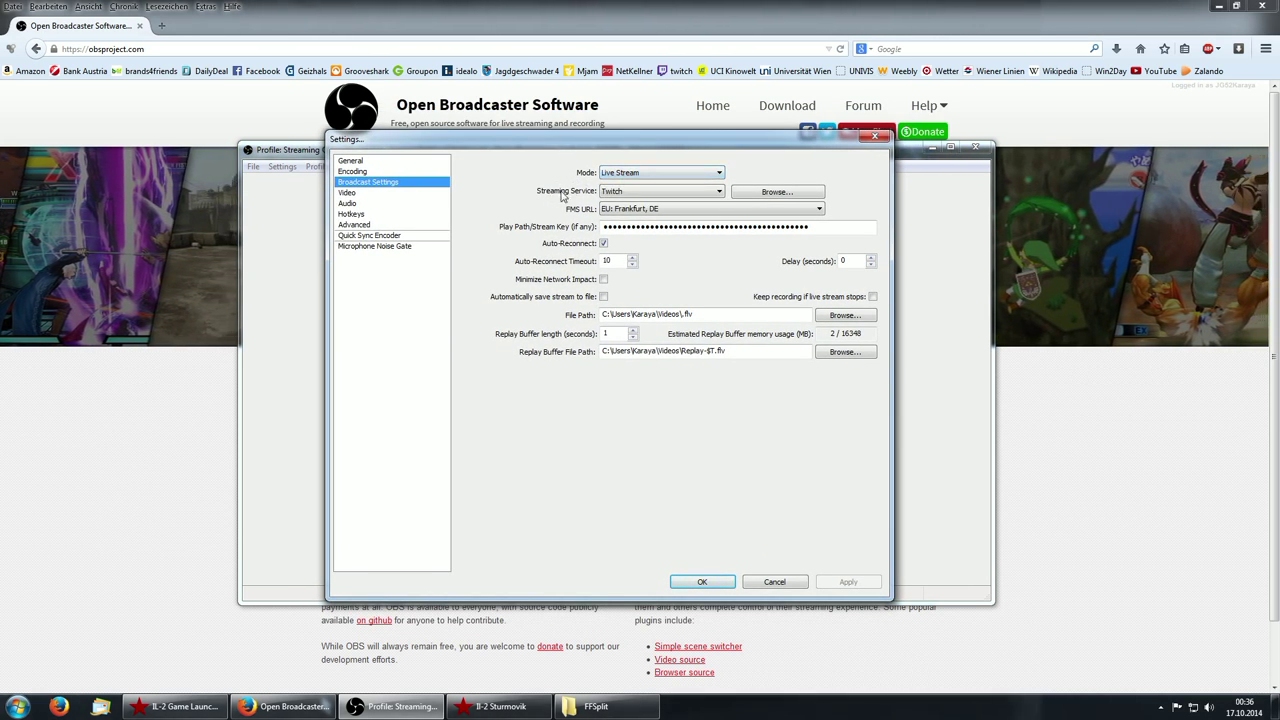
click(604, 192)
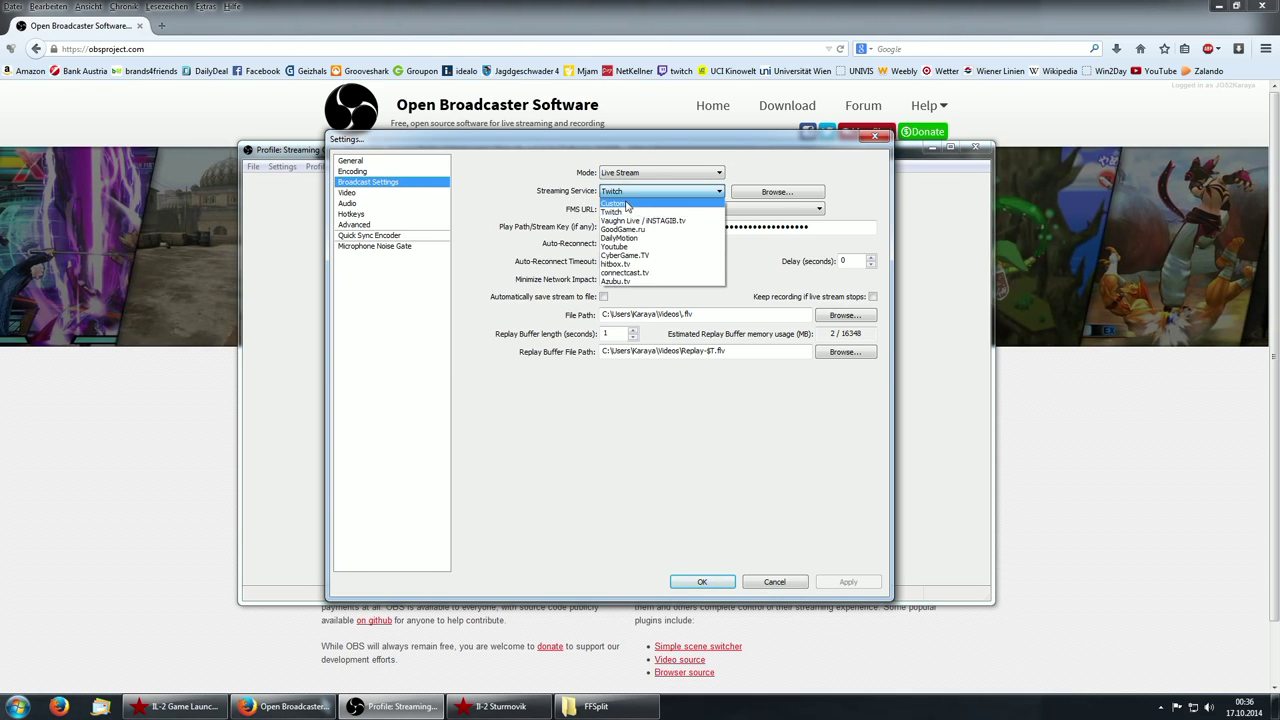
click(624, 193)
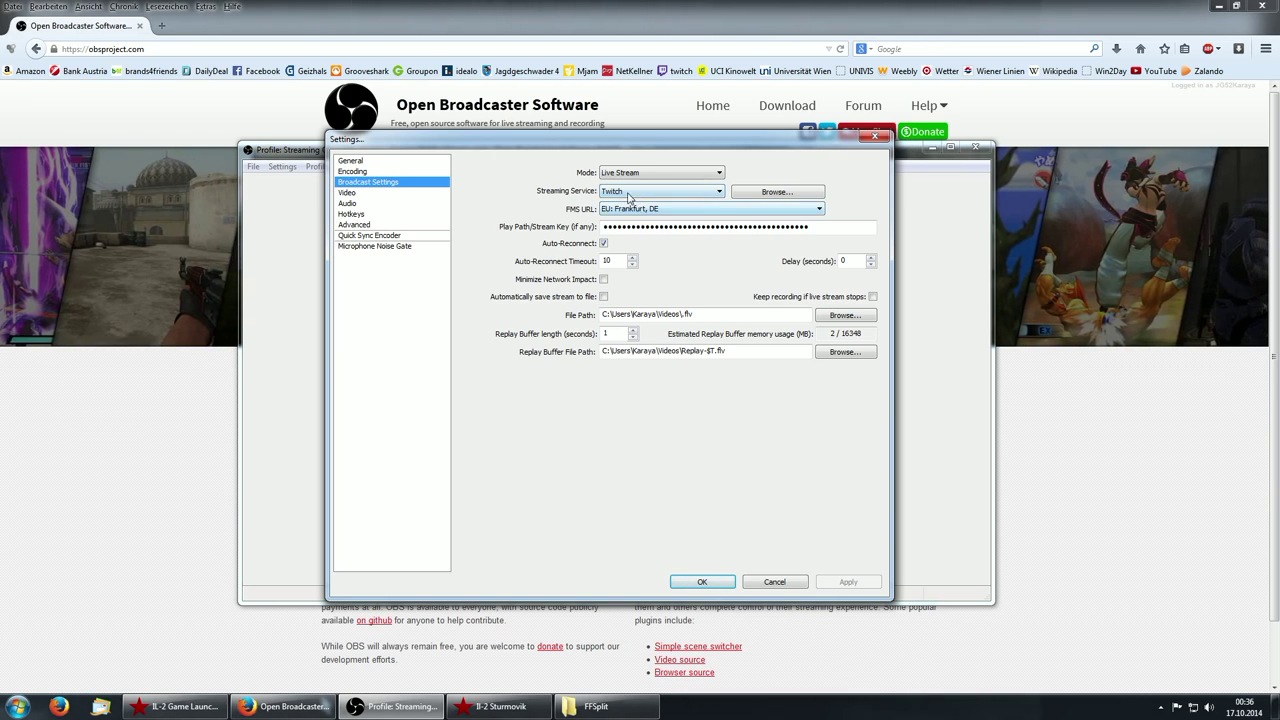
click(629, 194)
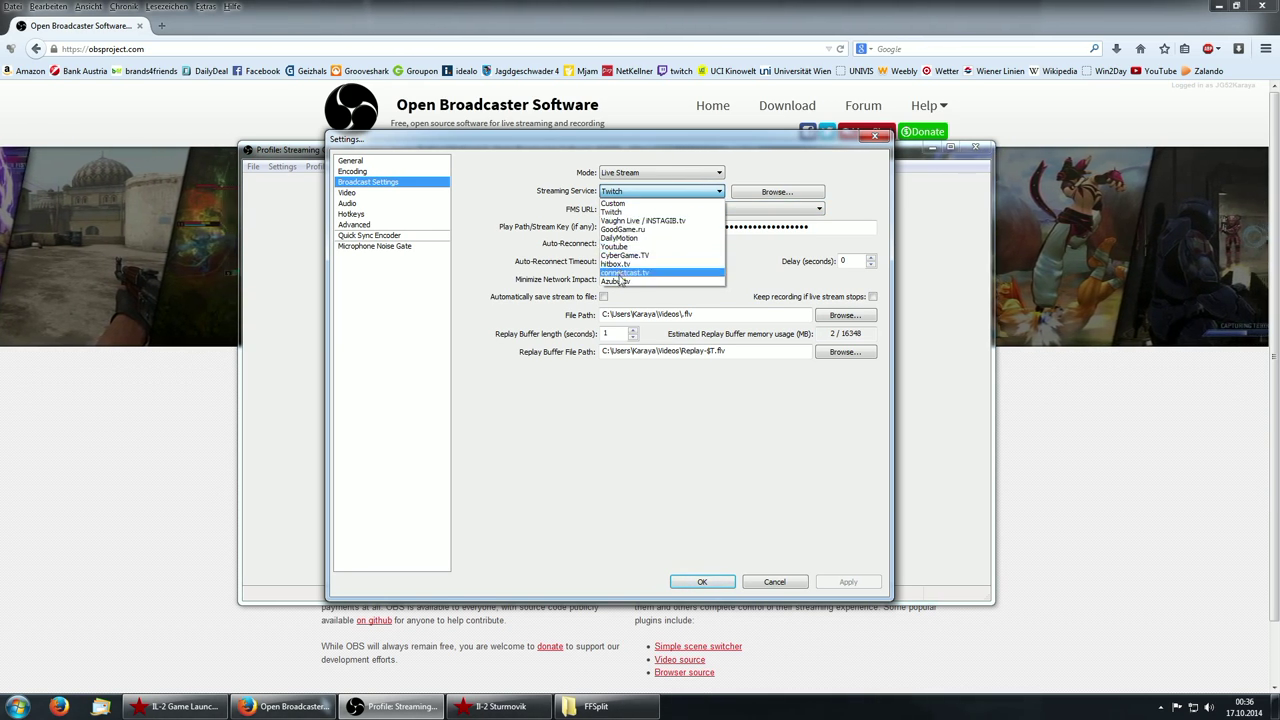
click(558, 200)
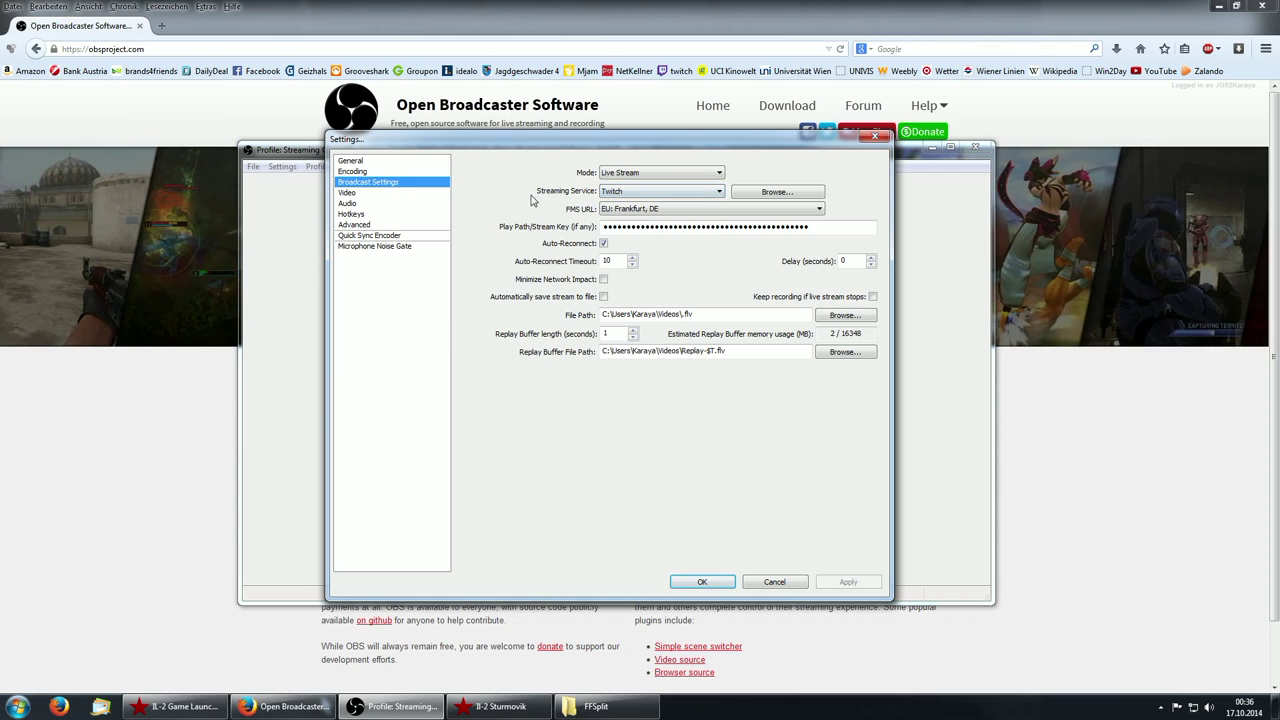
Confirm EU: Frankfurt, DE as the Twitch server in the FMS URL list
click(625, 210)
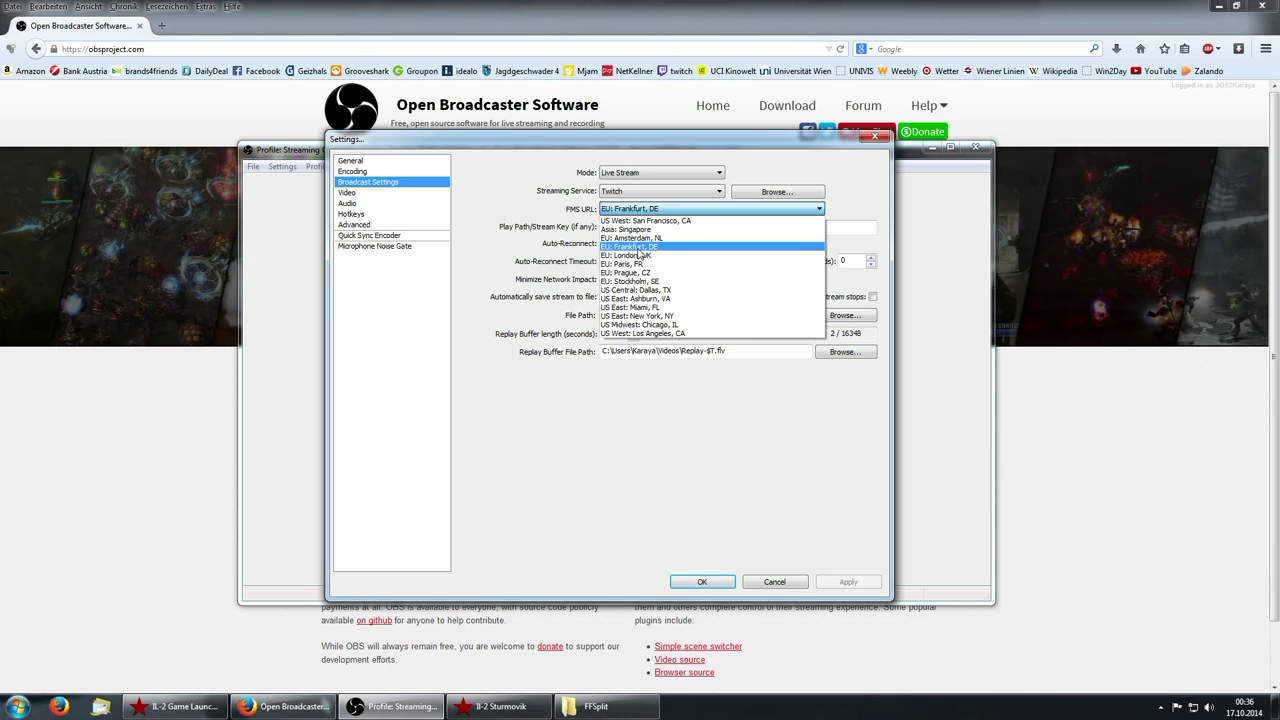
click(624, 210)
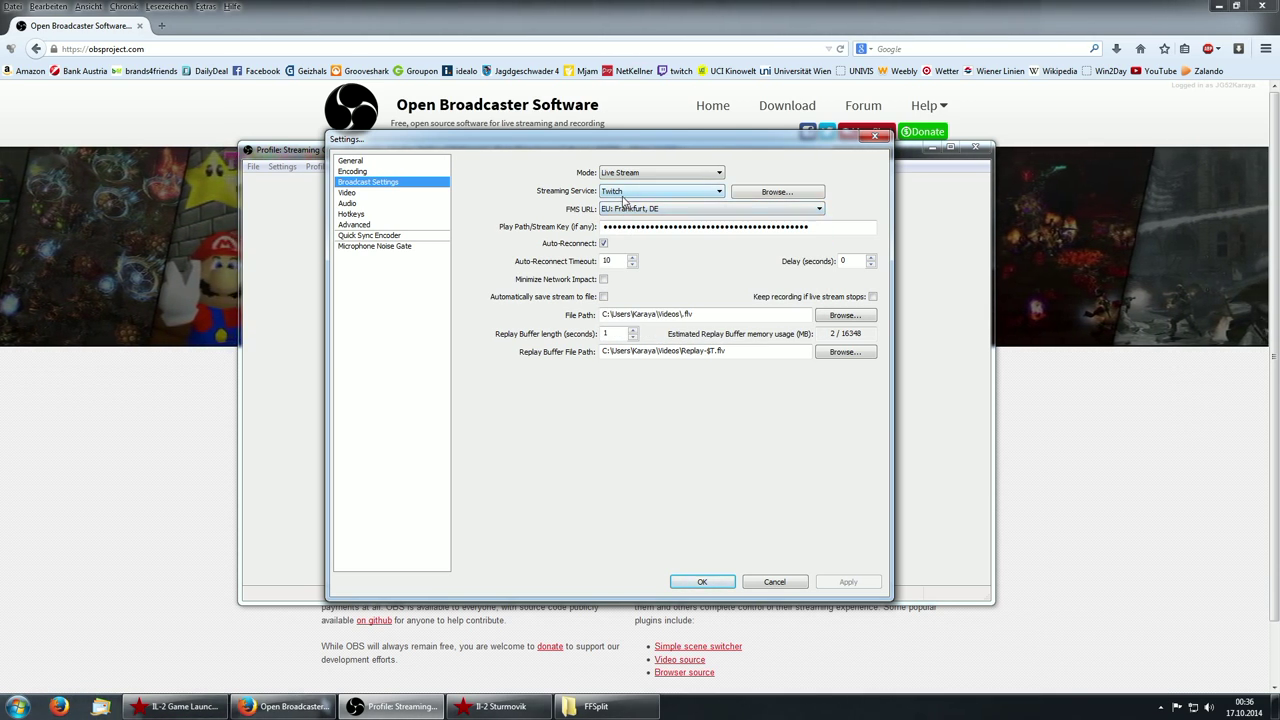
click(634, 212)
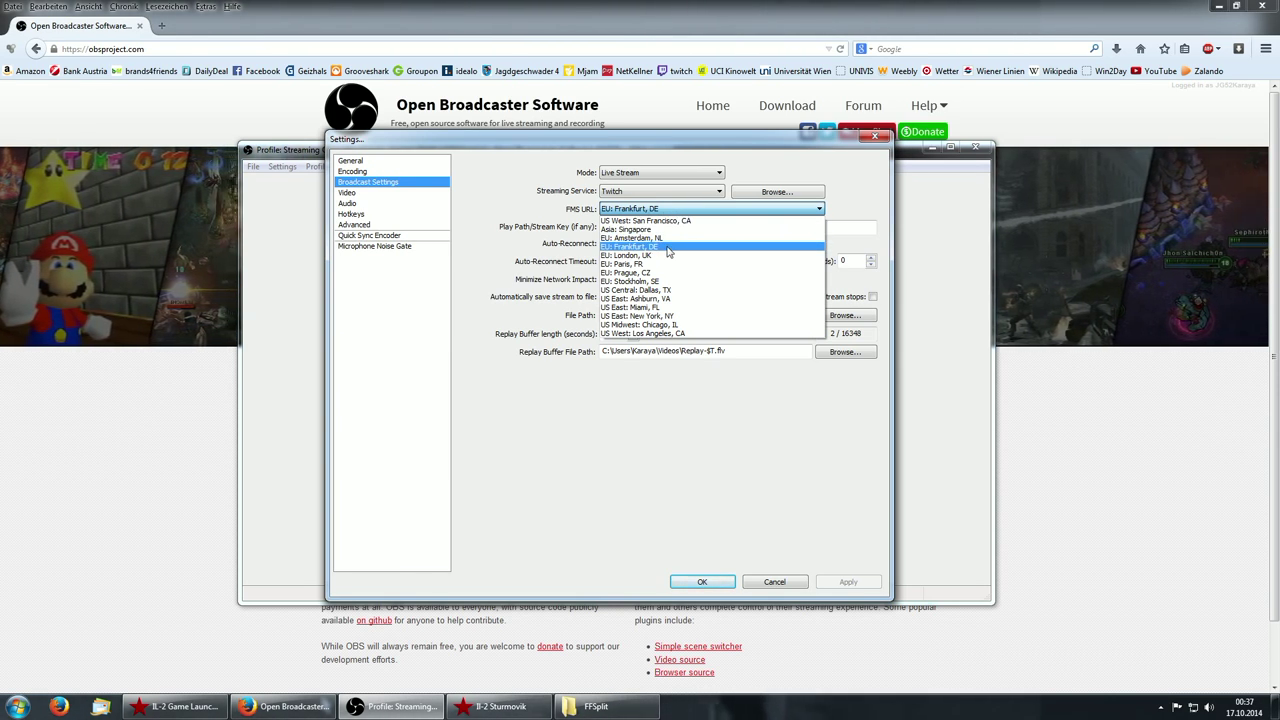
click(657, 211)
click(657, 210)
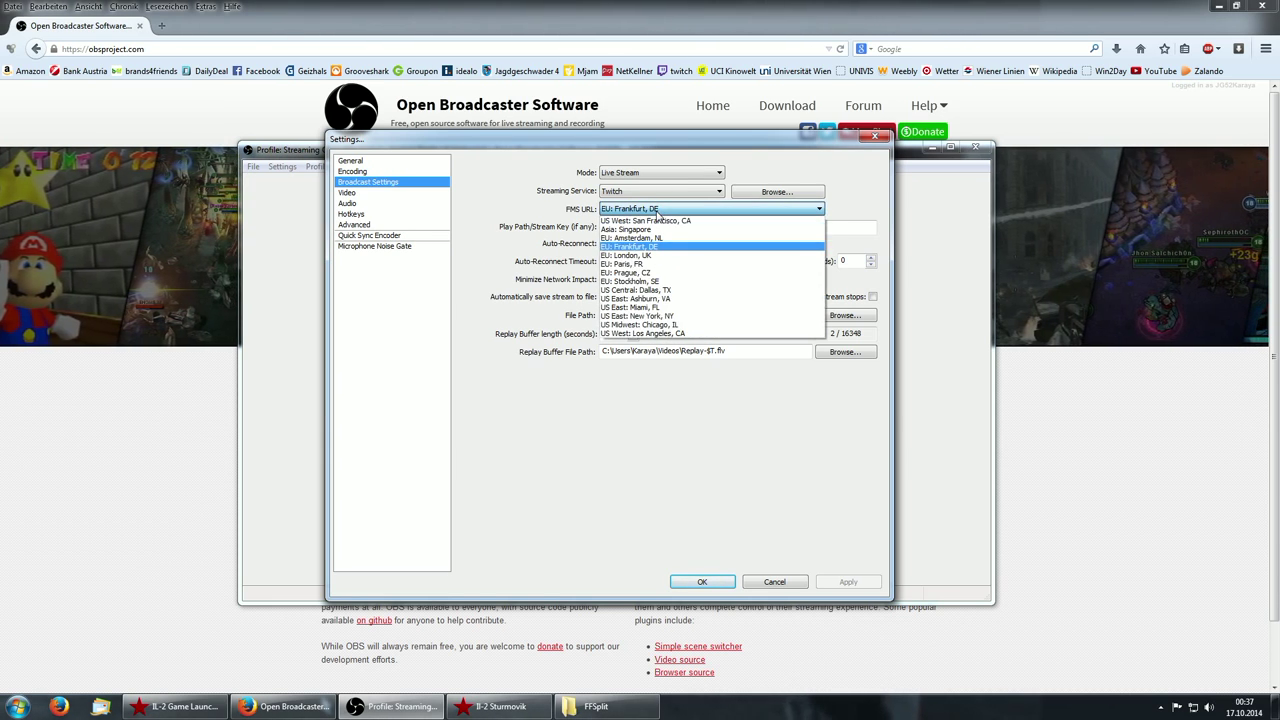
click(657, 213)
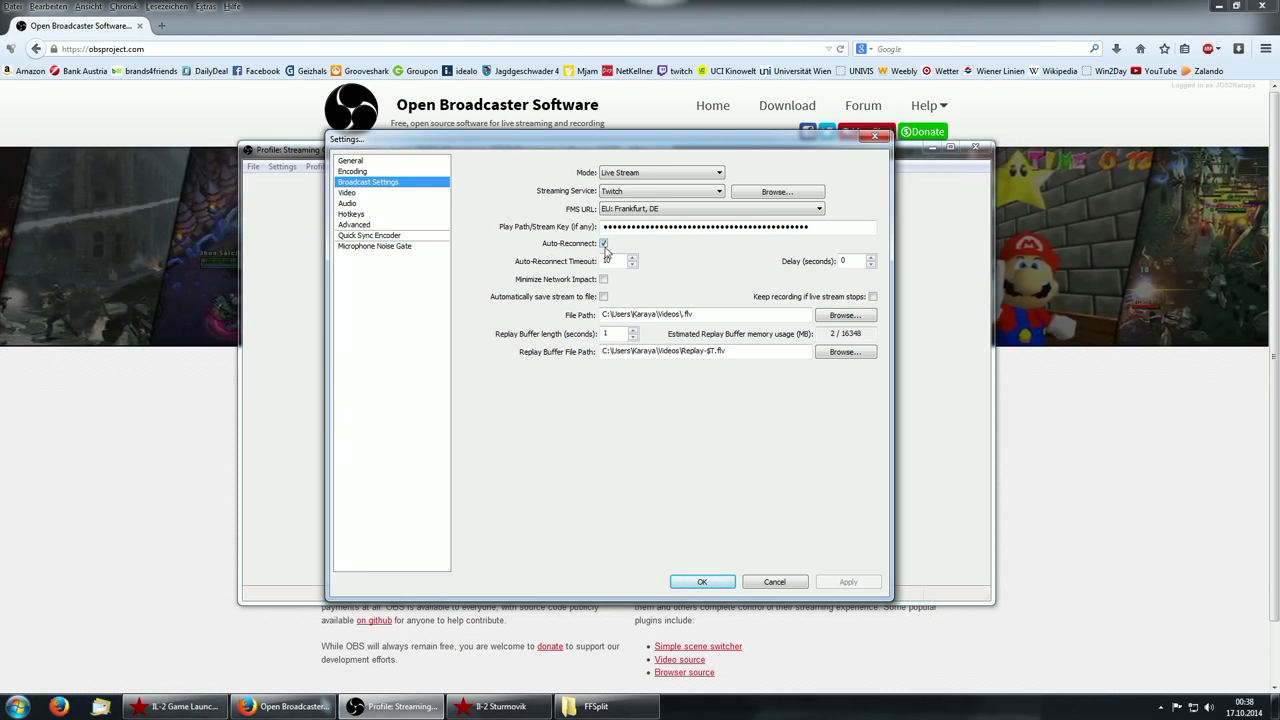
click(604, 244)
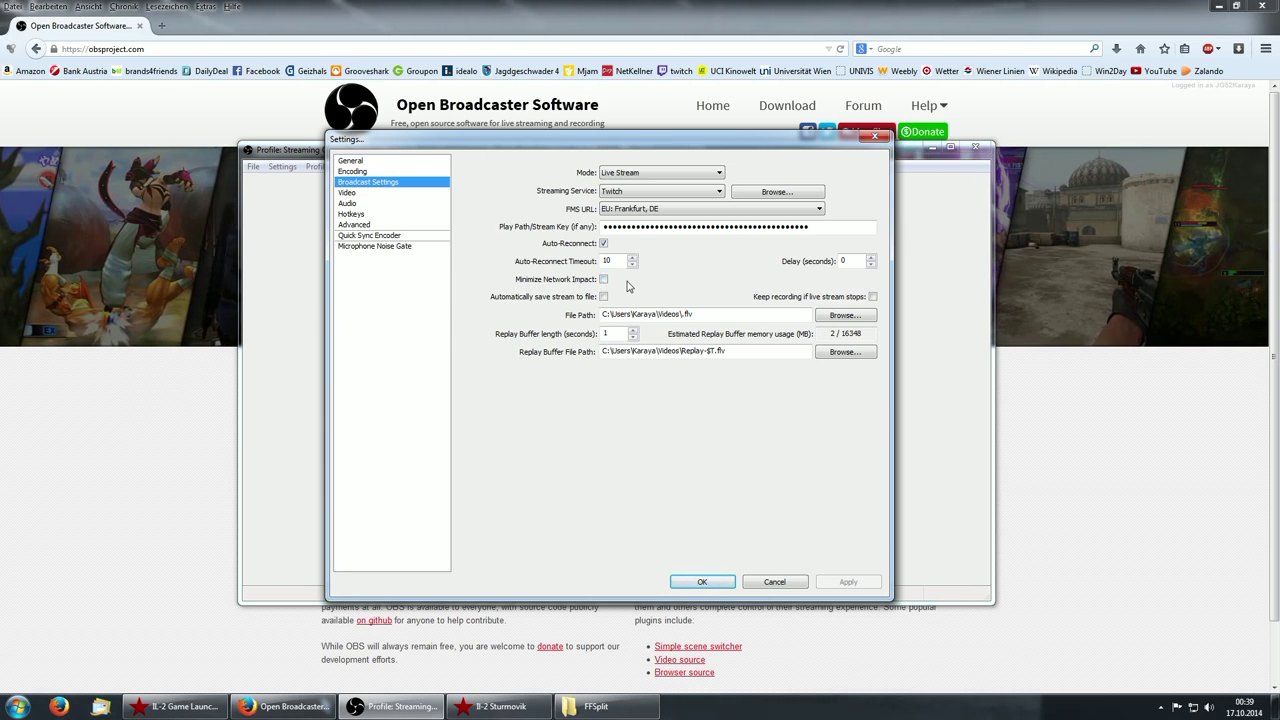
click(434, 172)
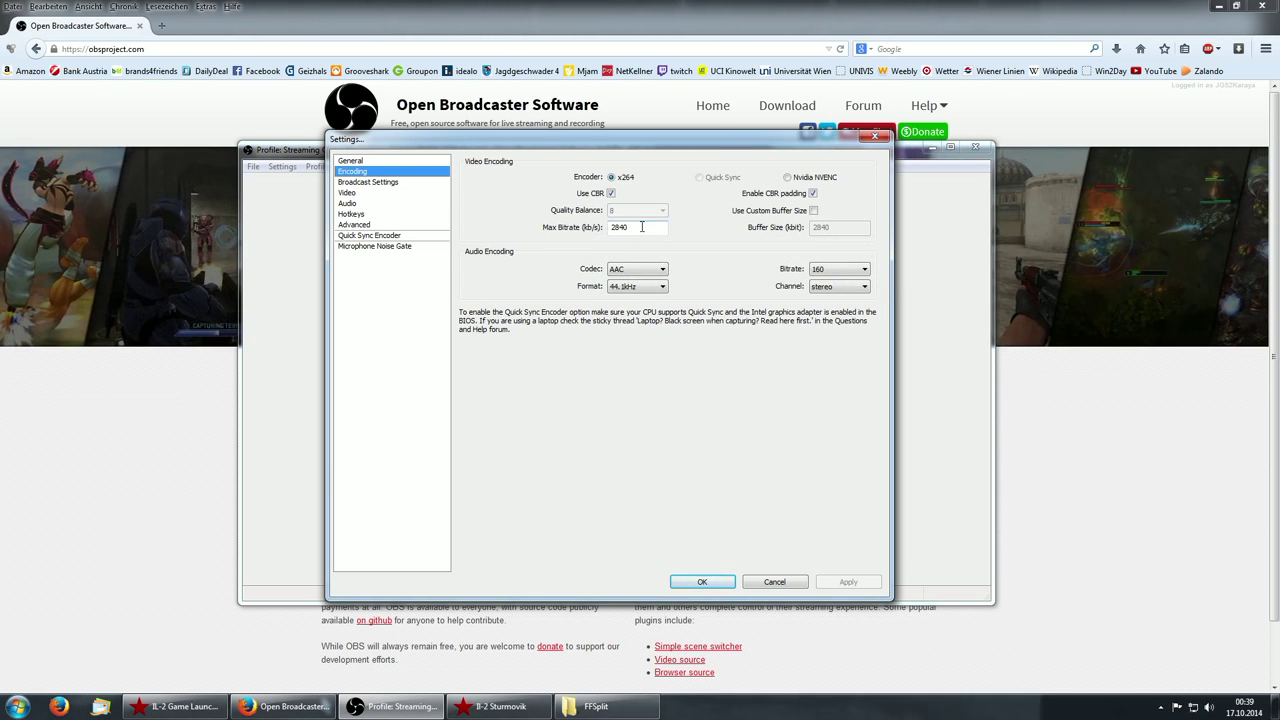
drag(642, 227, 580, 234)
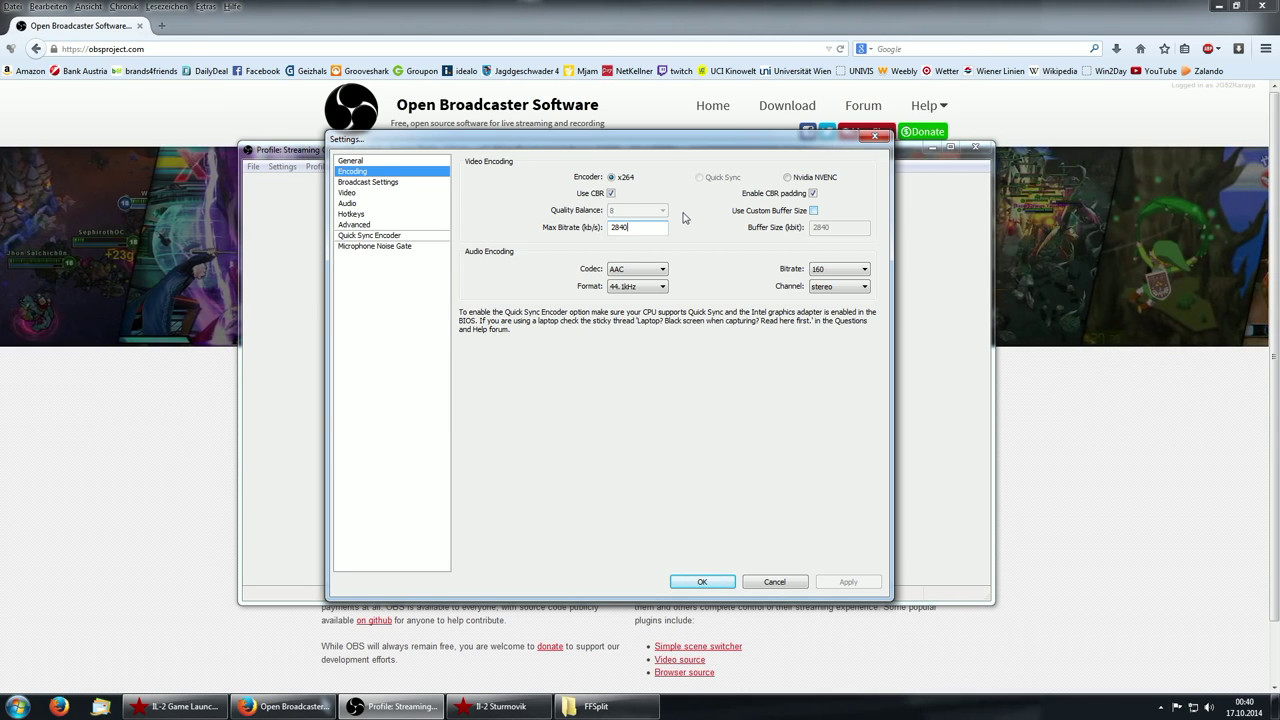
click(437, 183)
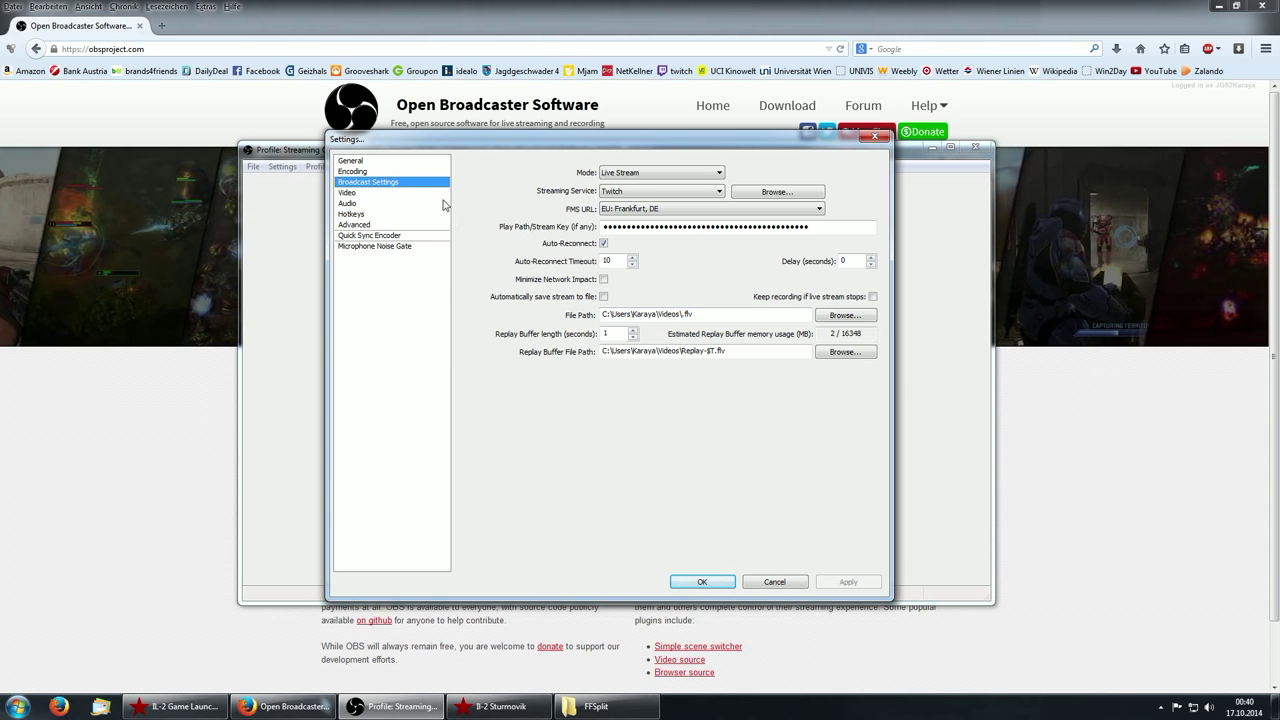
Switch to the Recording PTT 1080p CBR profile and confirm the GeForce GTX 770 video adapter
click(718, 582)
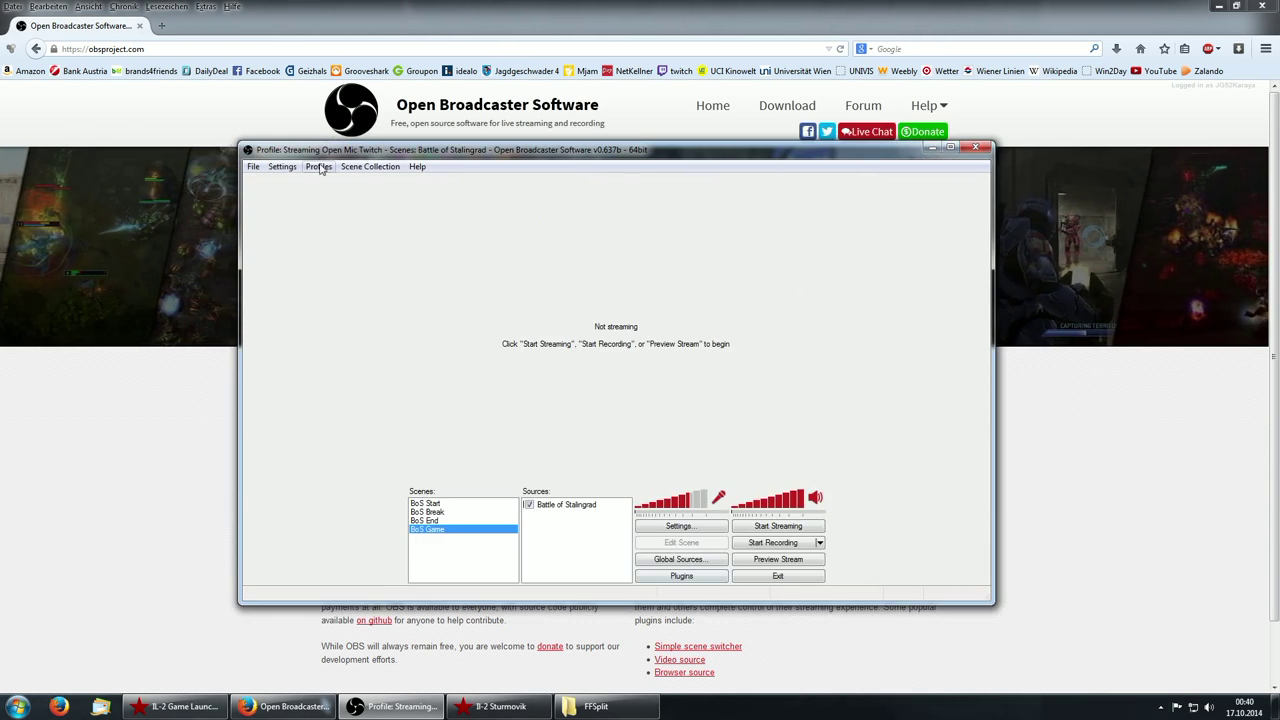
click(318, 166)
click(354, 285)
click(662, 525)
click(420, 174)
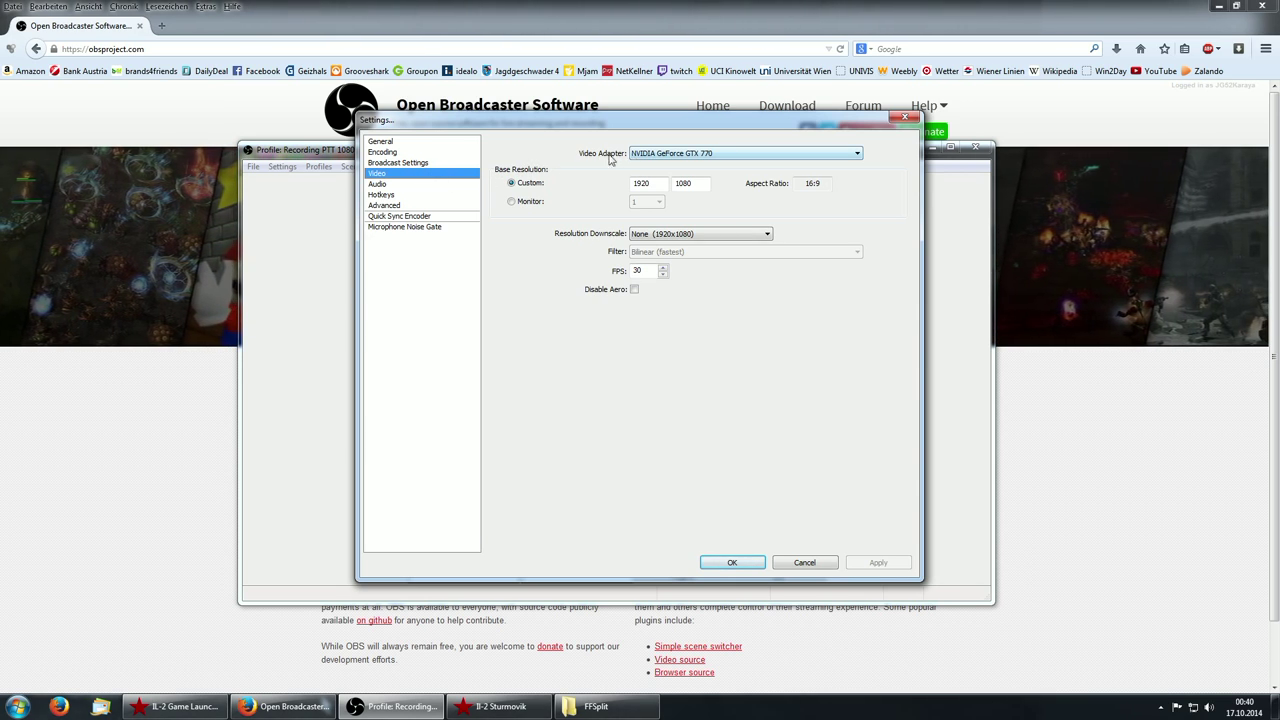
click(643, 157)
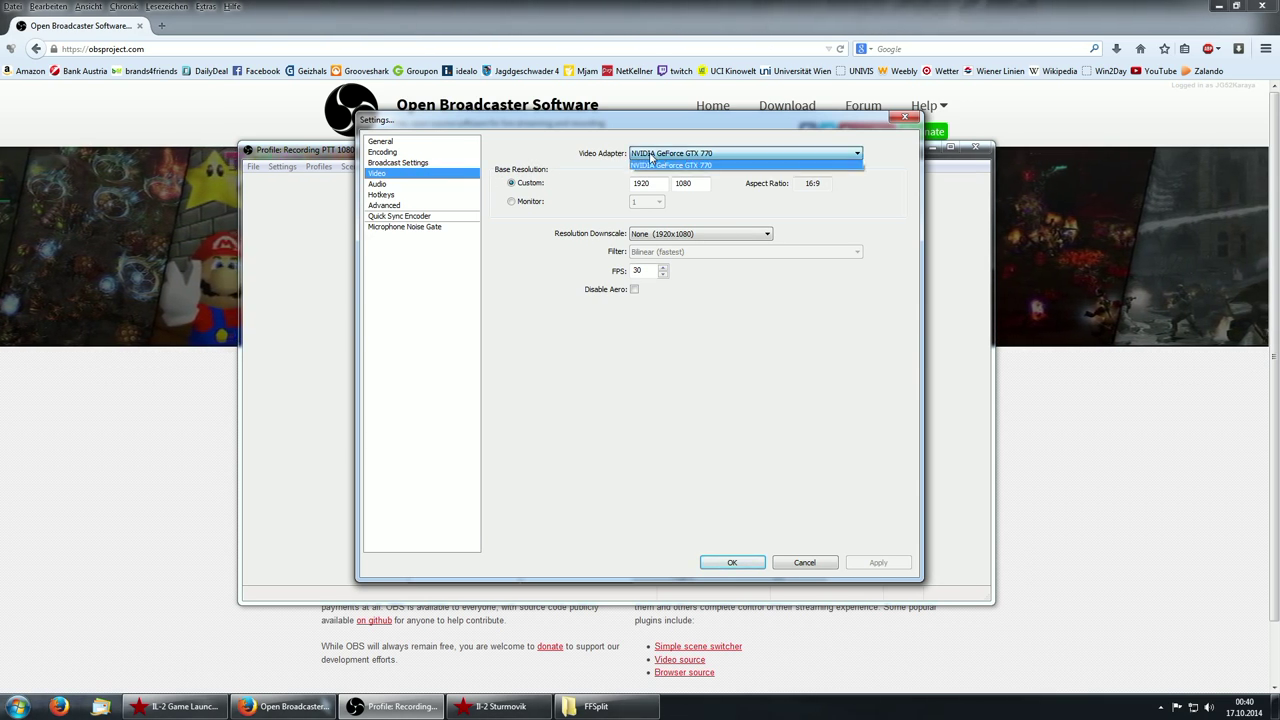
click(636, 160)
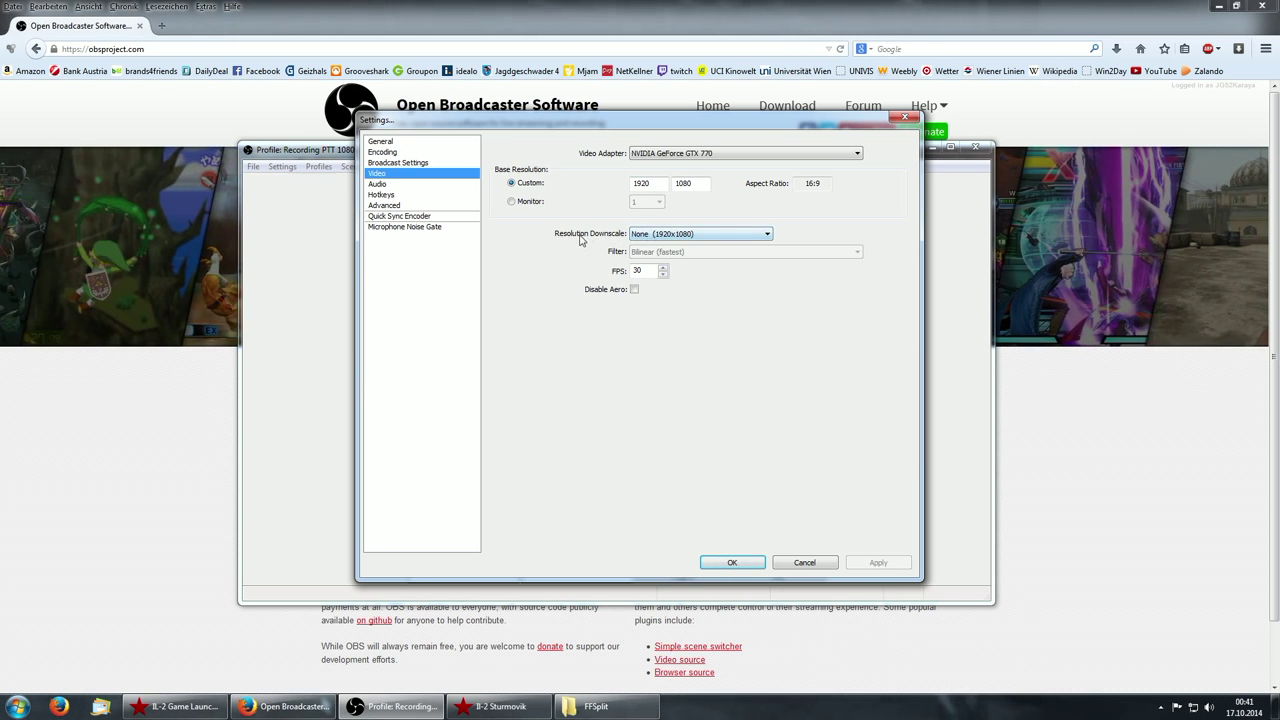
click(651, 238)
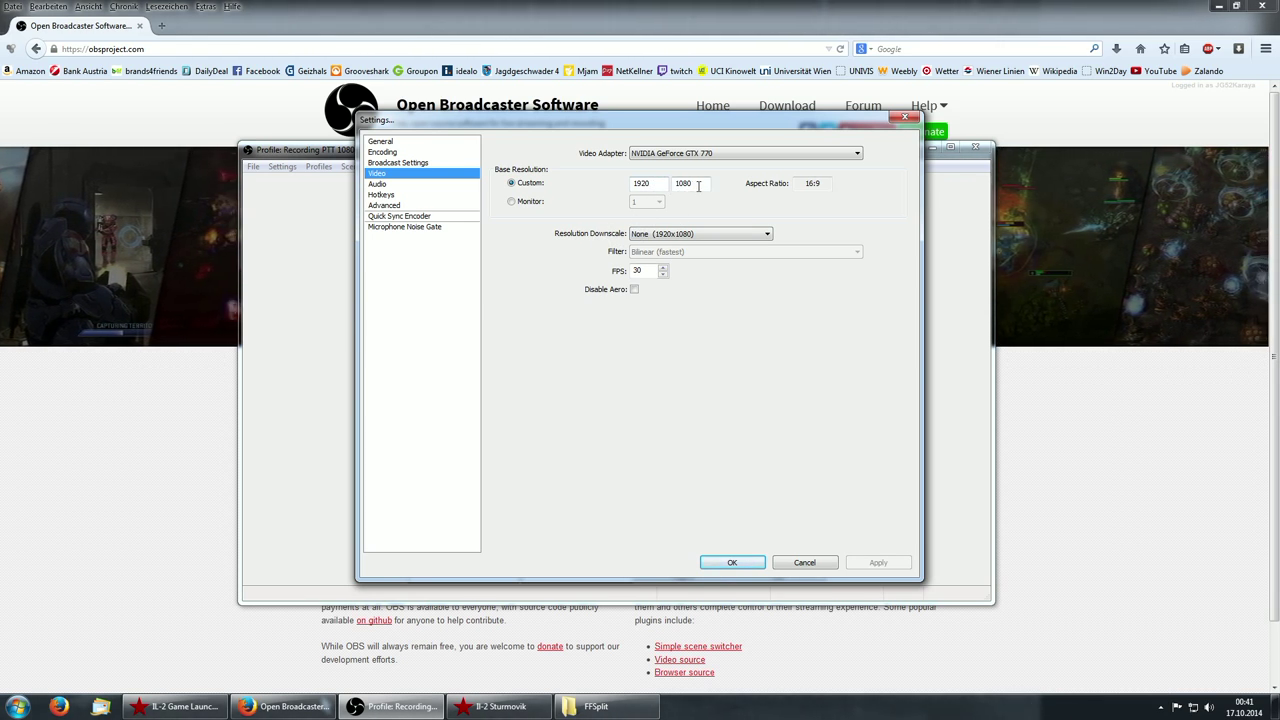
click(641, 232)
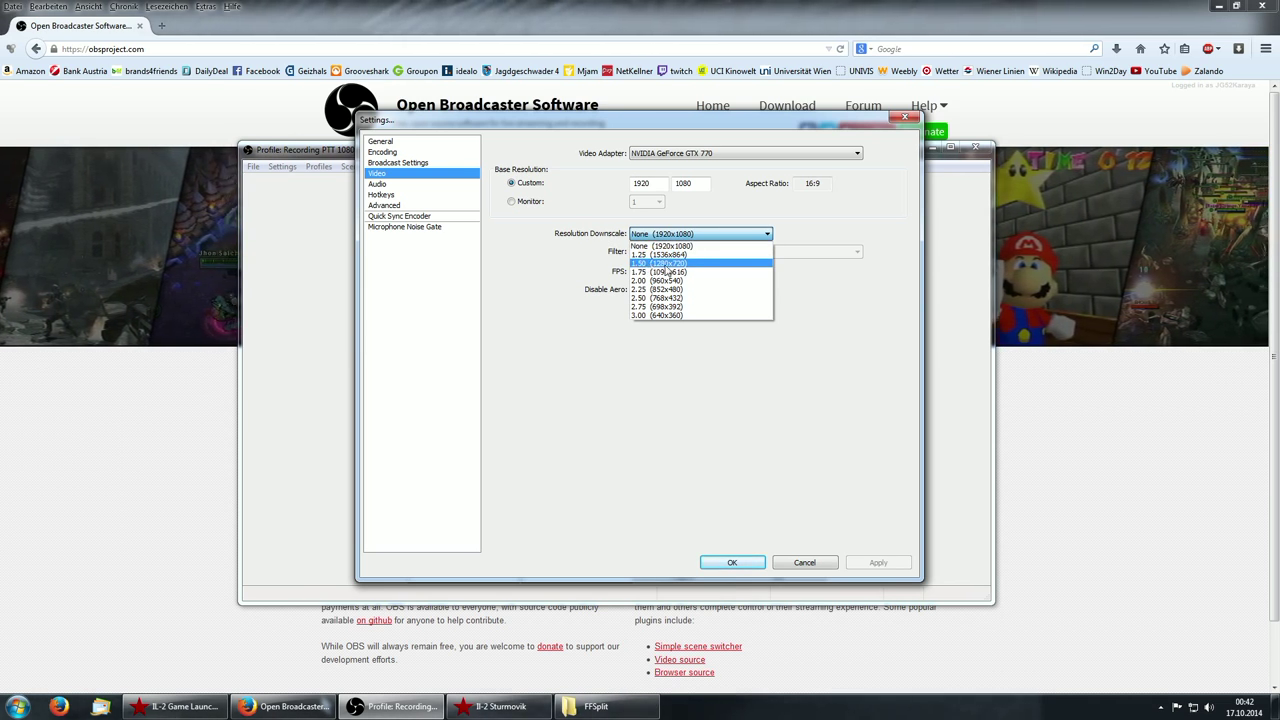
click(669, 245)
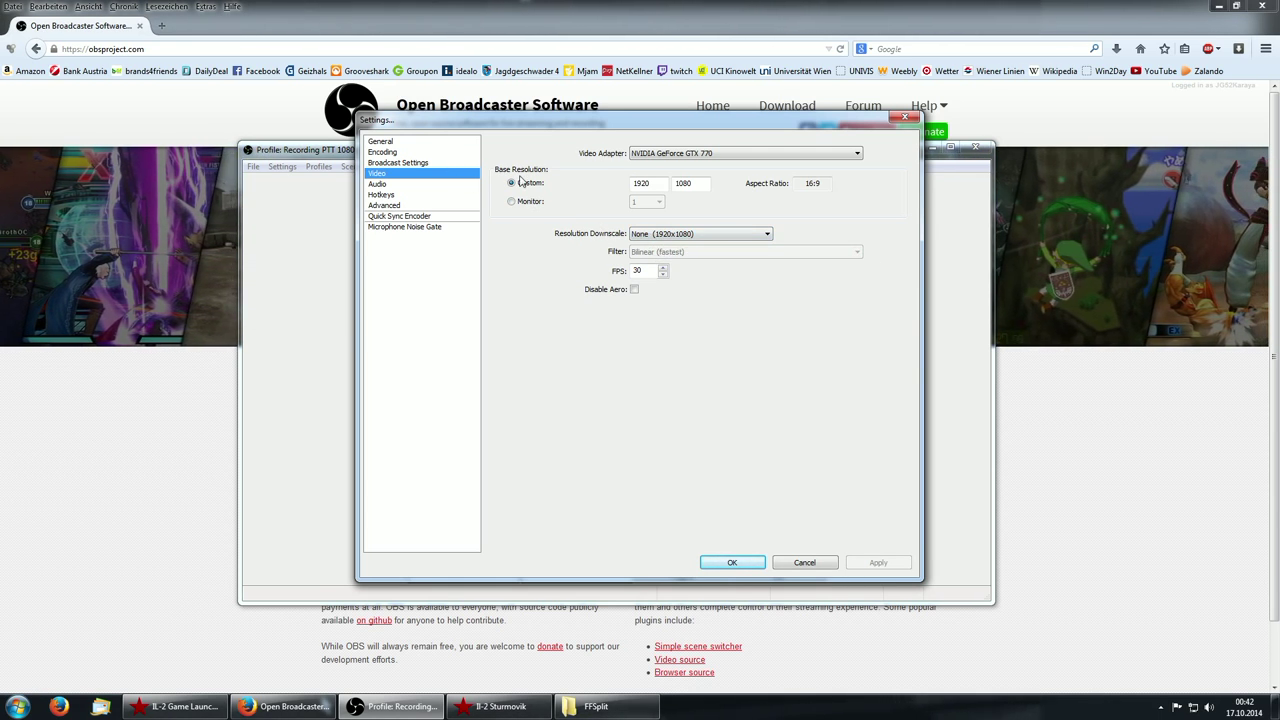
Glance at Encoding, return to Video, and open the Resolution Downscale list, currently no downscale
click(382, 151)
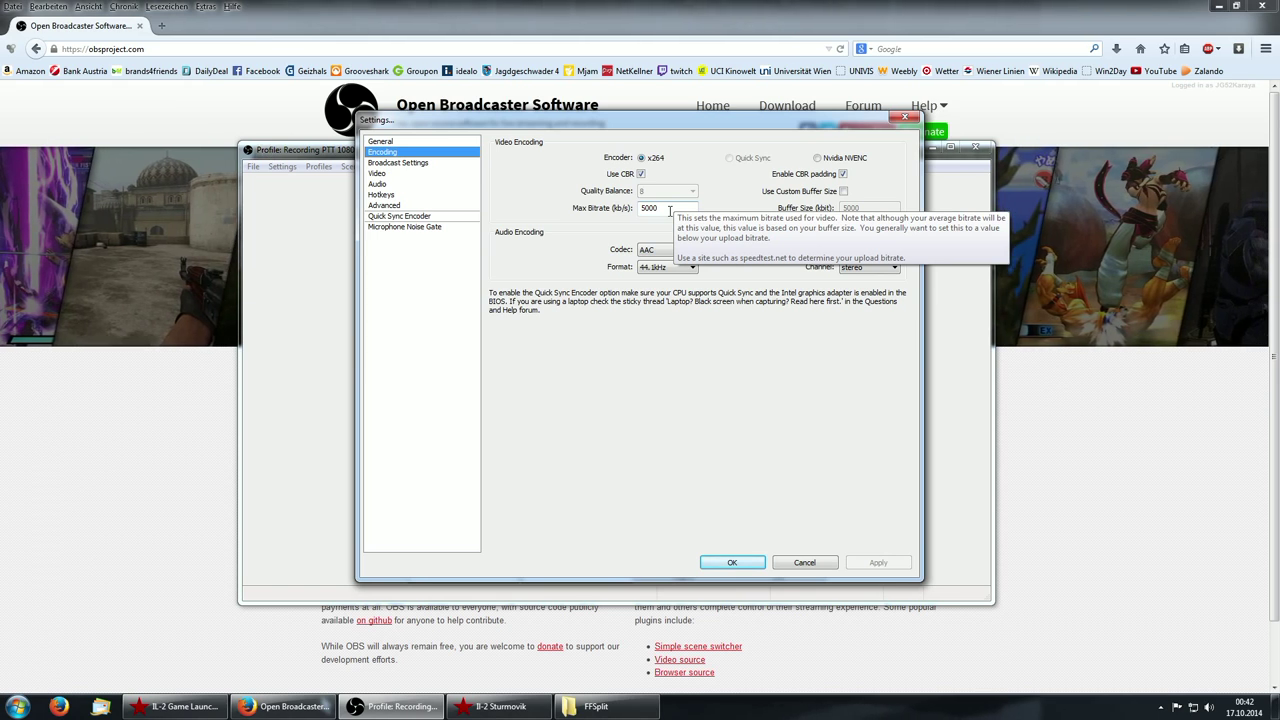
click(452, 175)
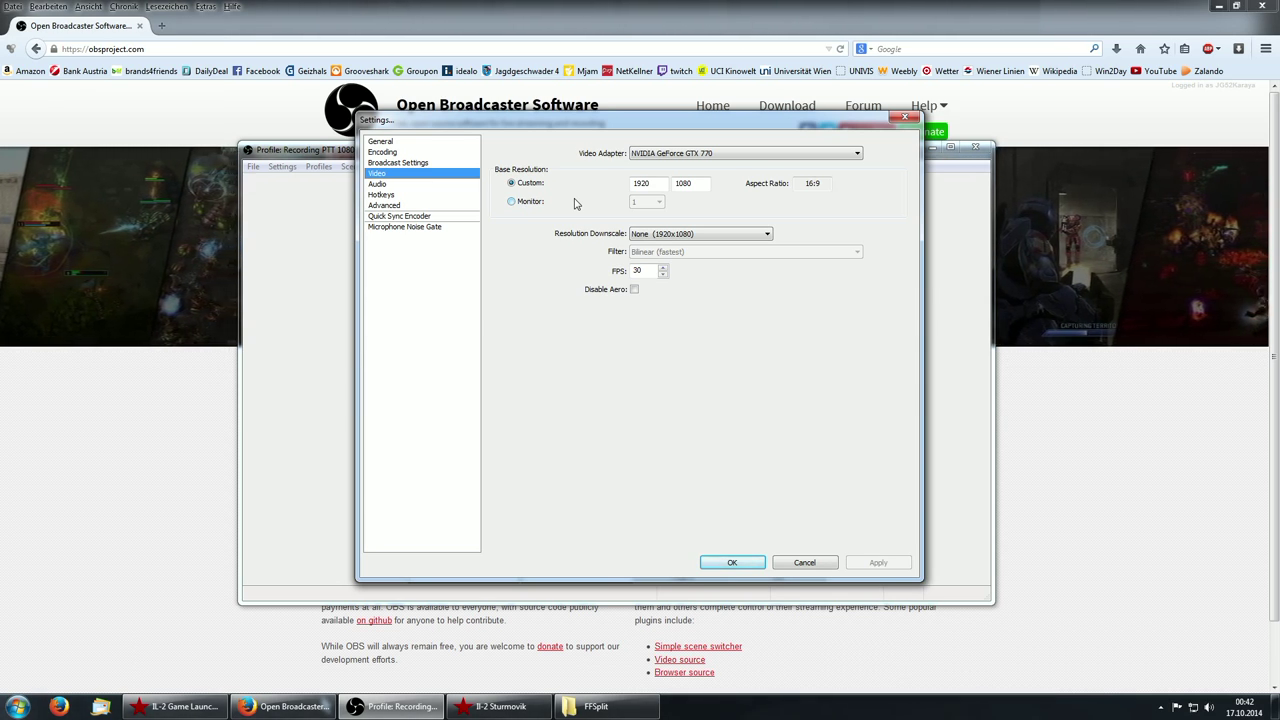
click(657, 236)
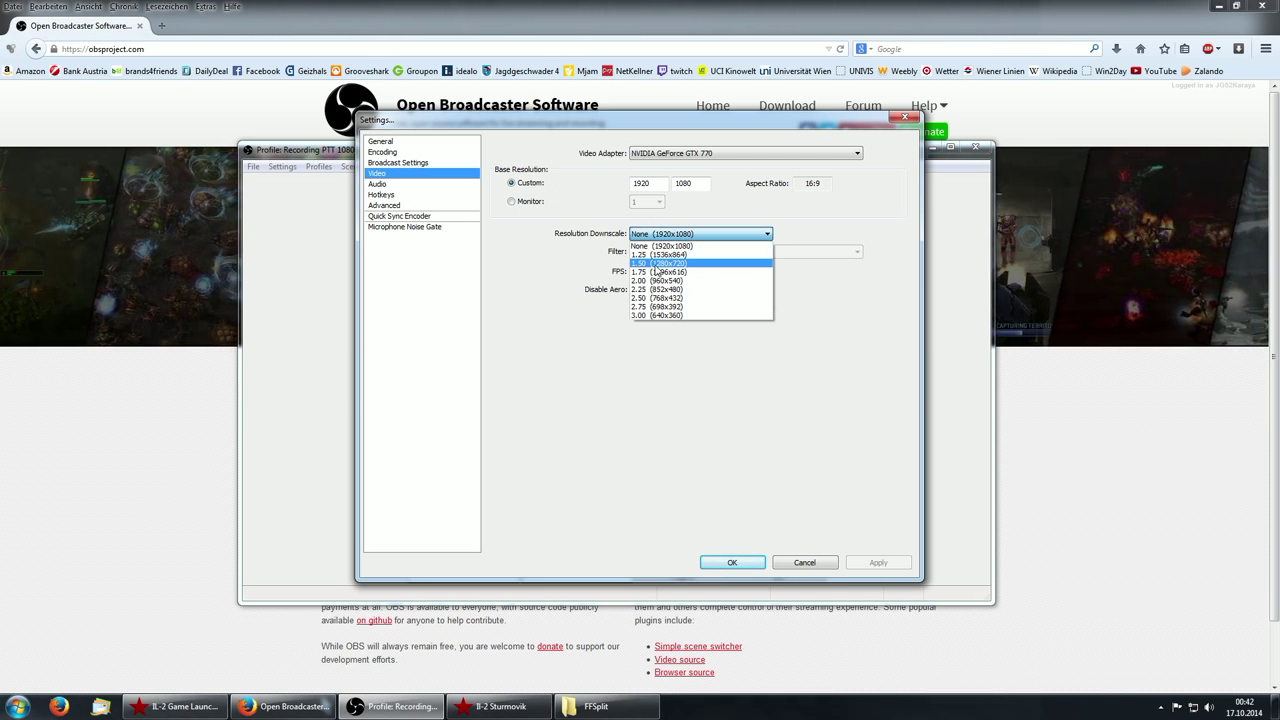
click(670, 245)
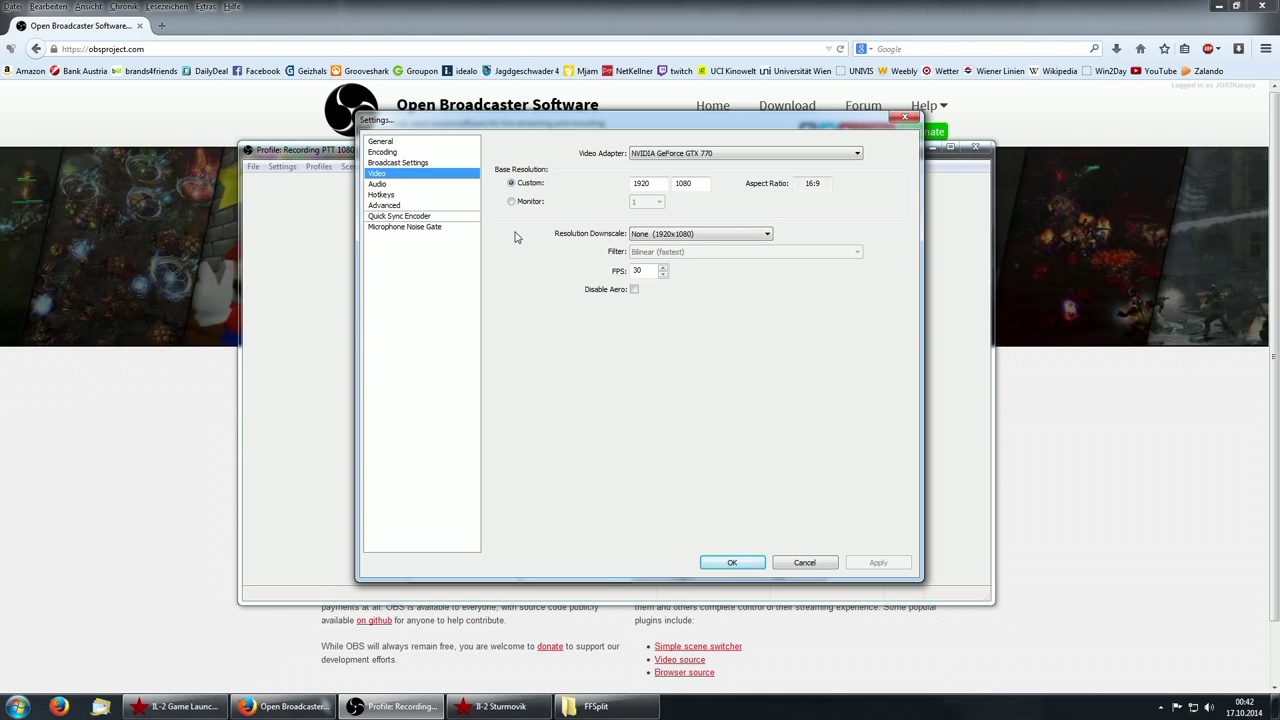
click(661, 238)
click(648, 238)
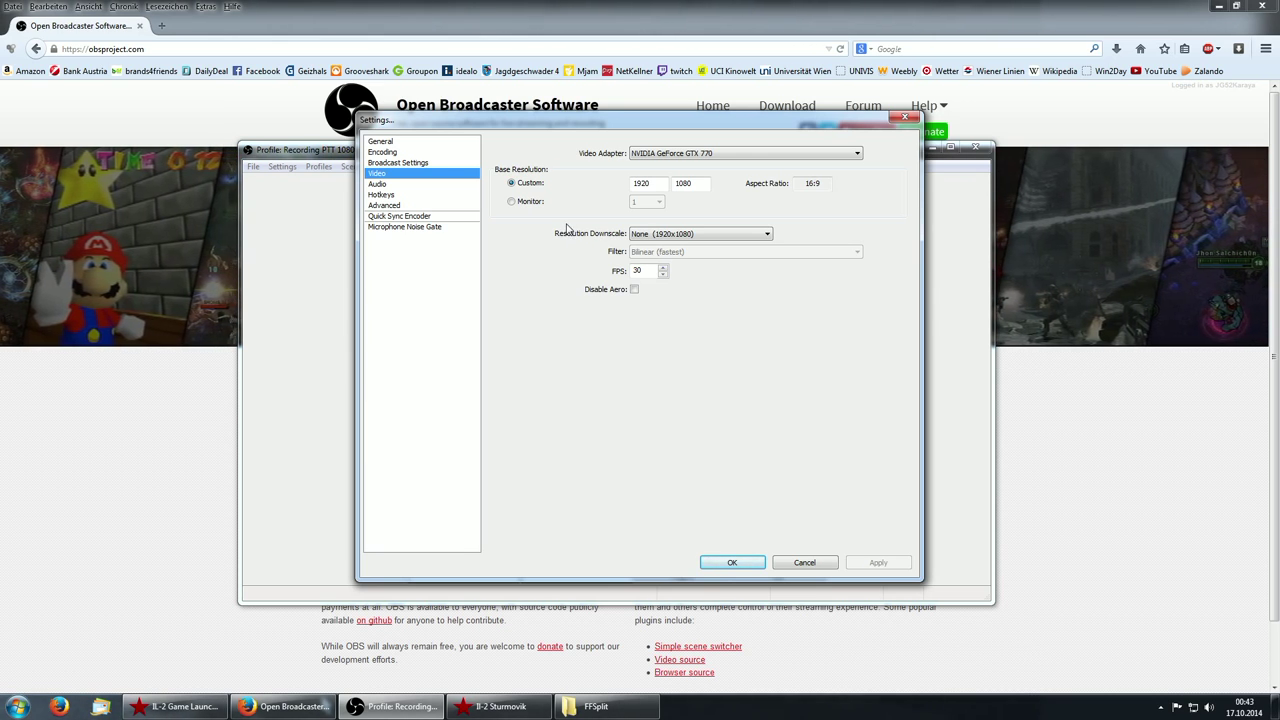
click(644, 237)
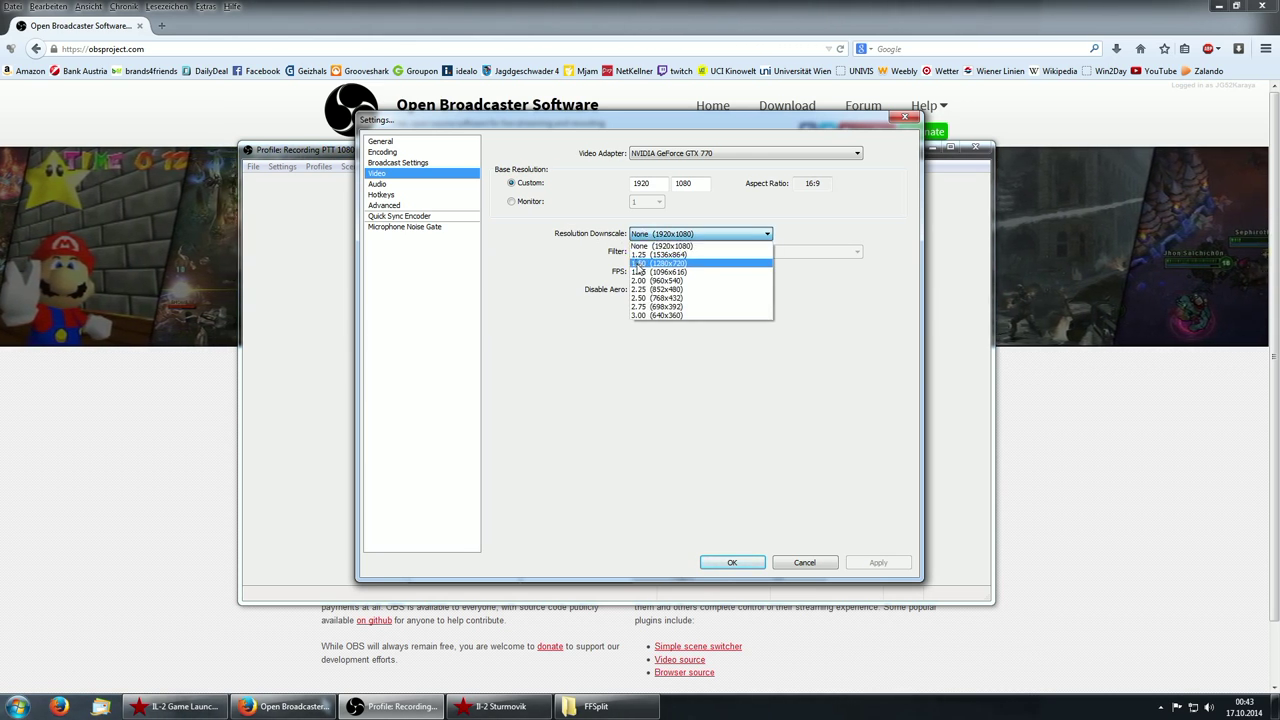
Keep the Bilinear (fastest) filter and set Resolution Downscale back to None (1920x1080)
click(691, 264)
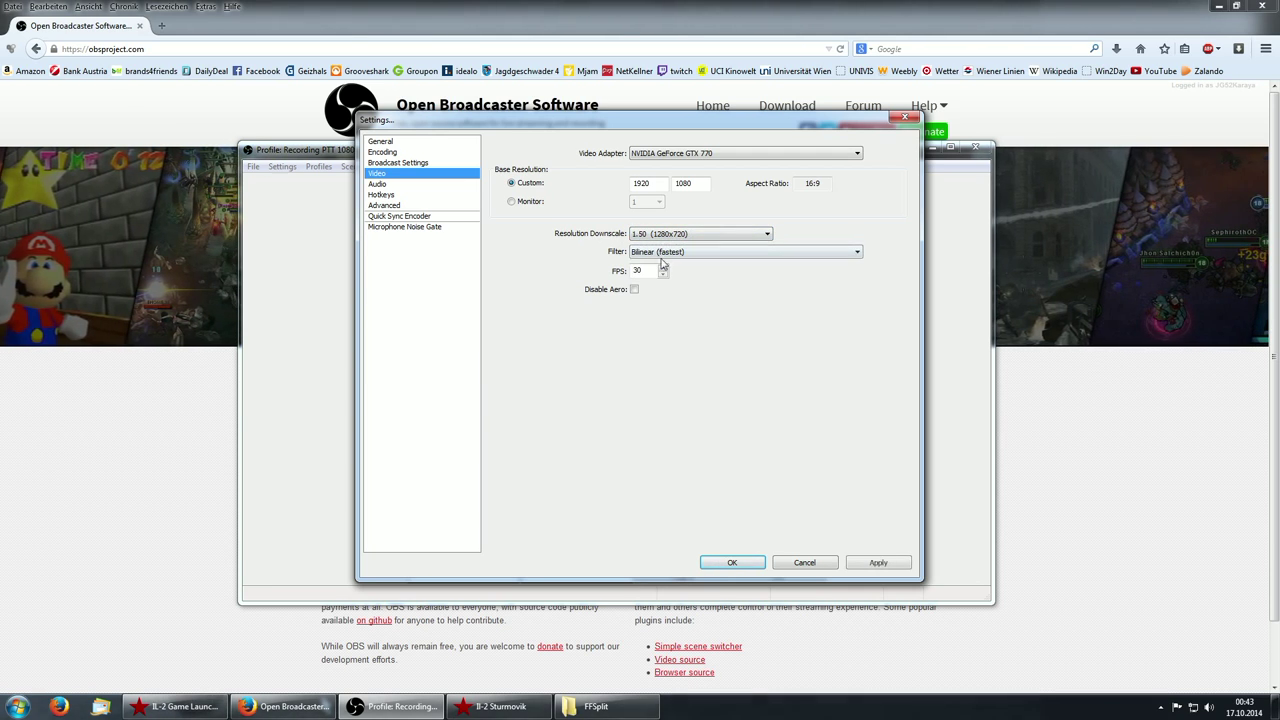
click(715, 252)
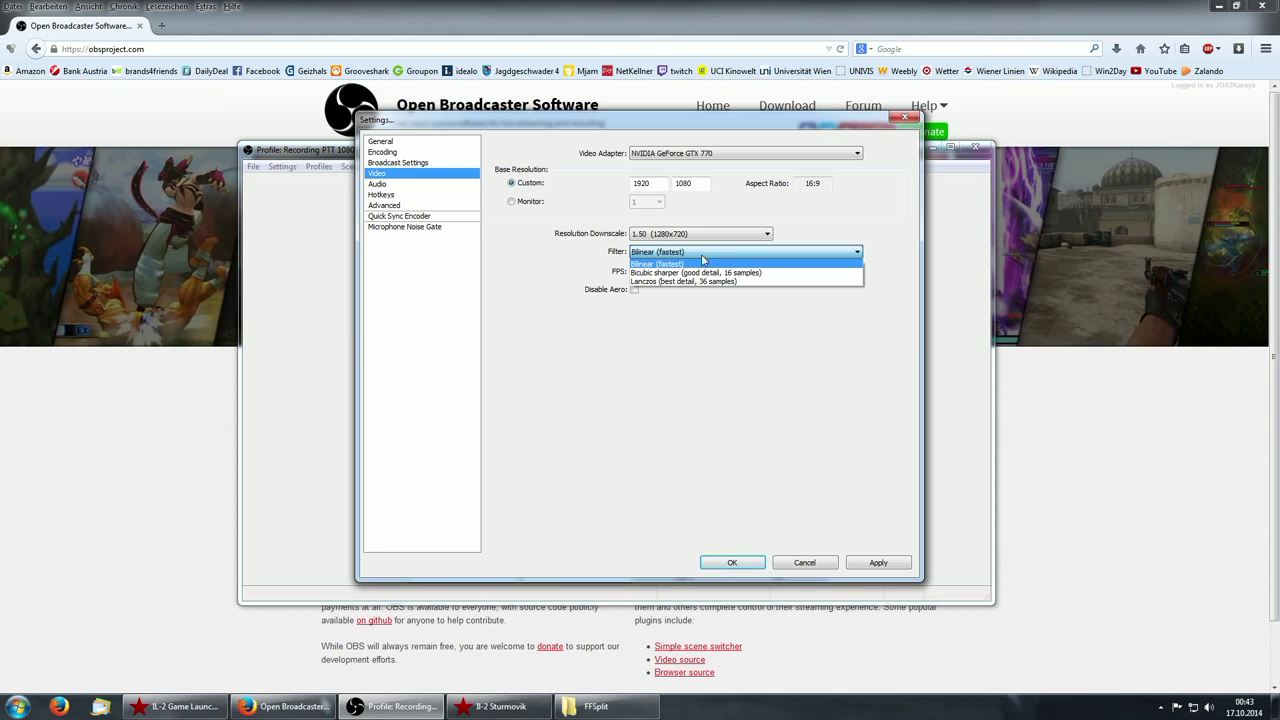
click(639, 255)
click(639, 255)
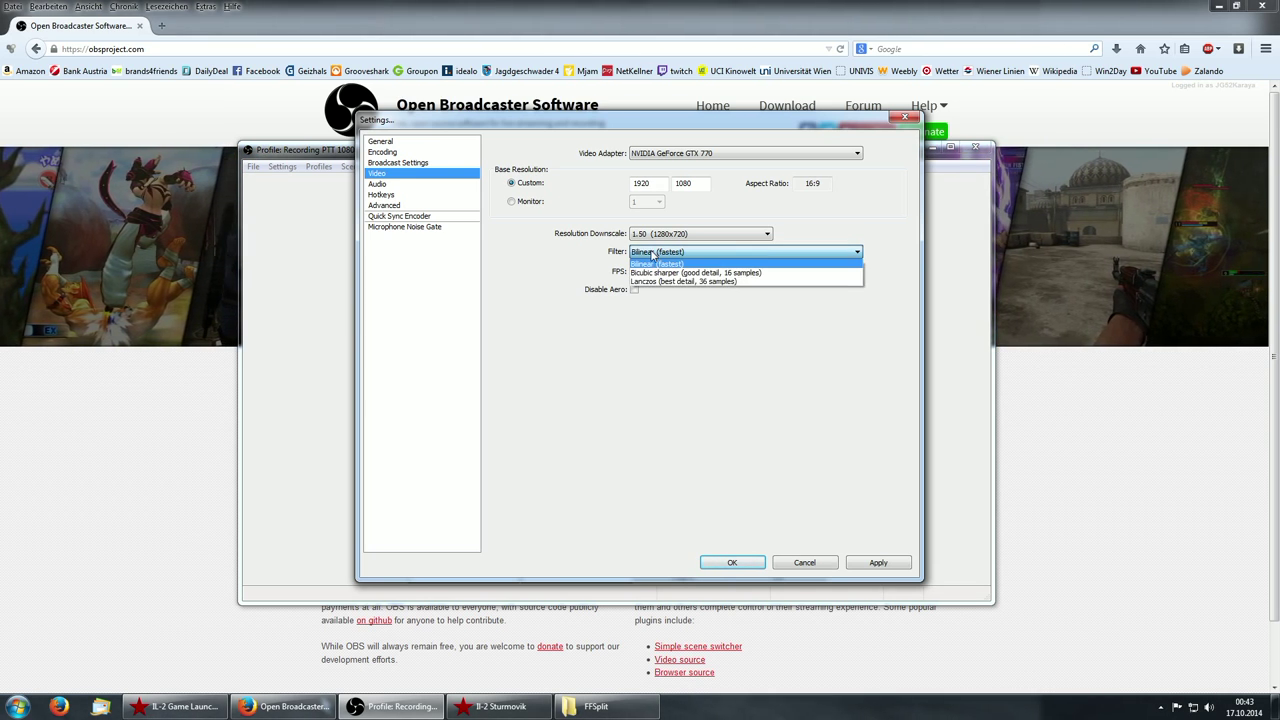
click(639, 255)
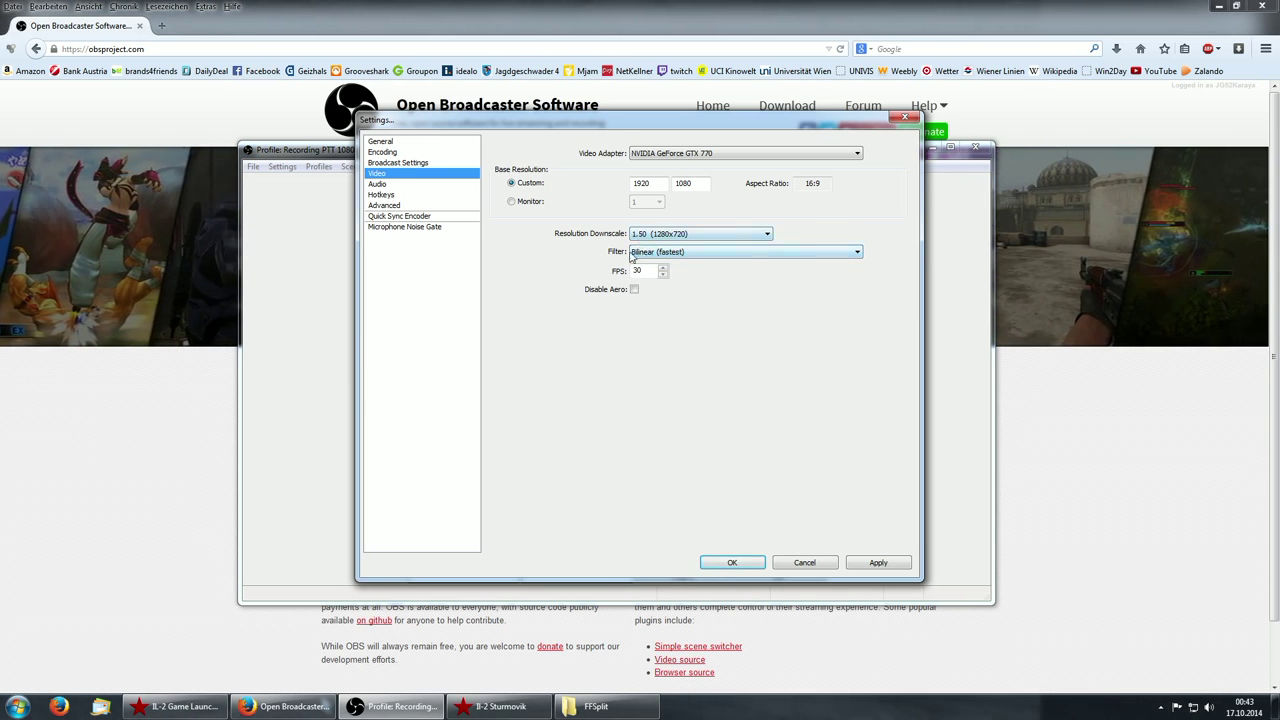
click(713, 256)
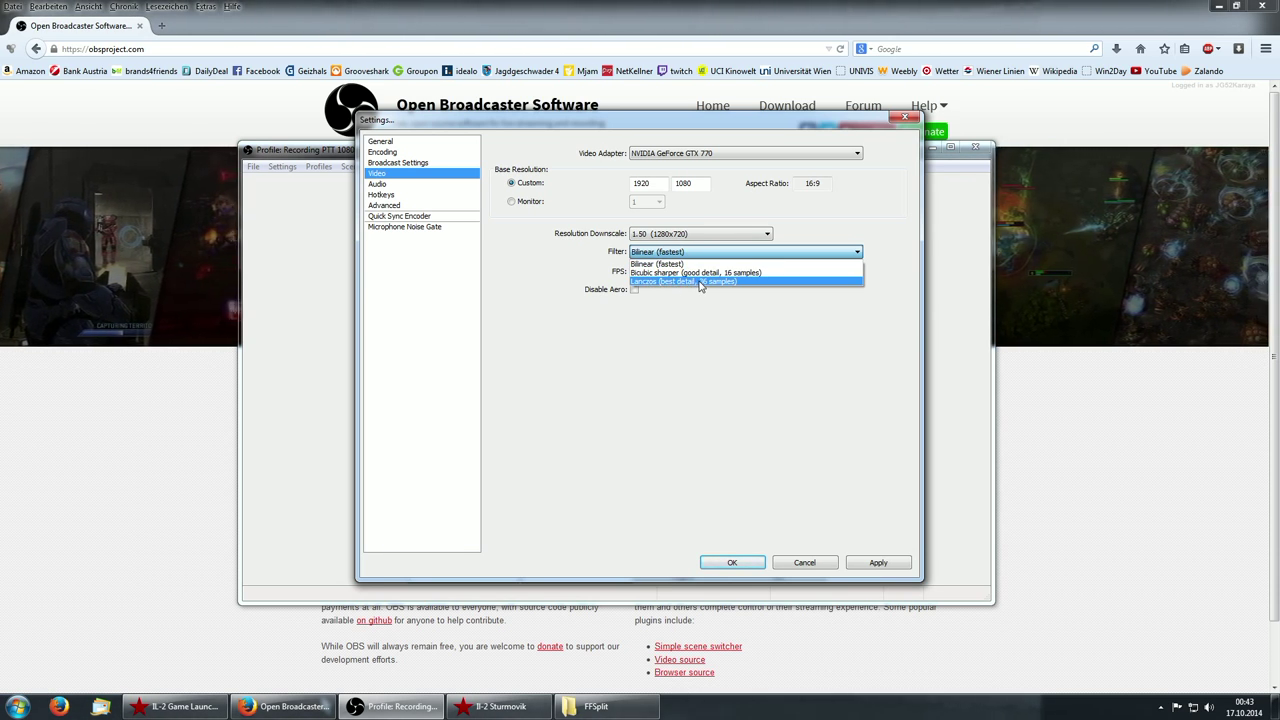
click(713, 254)
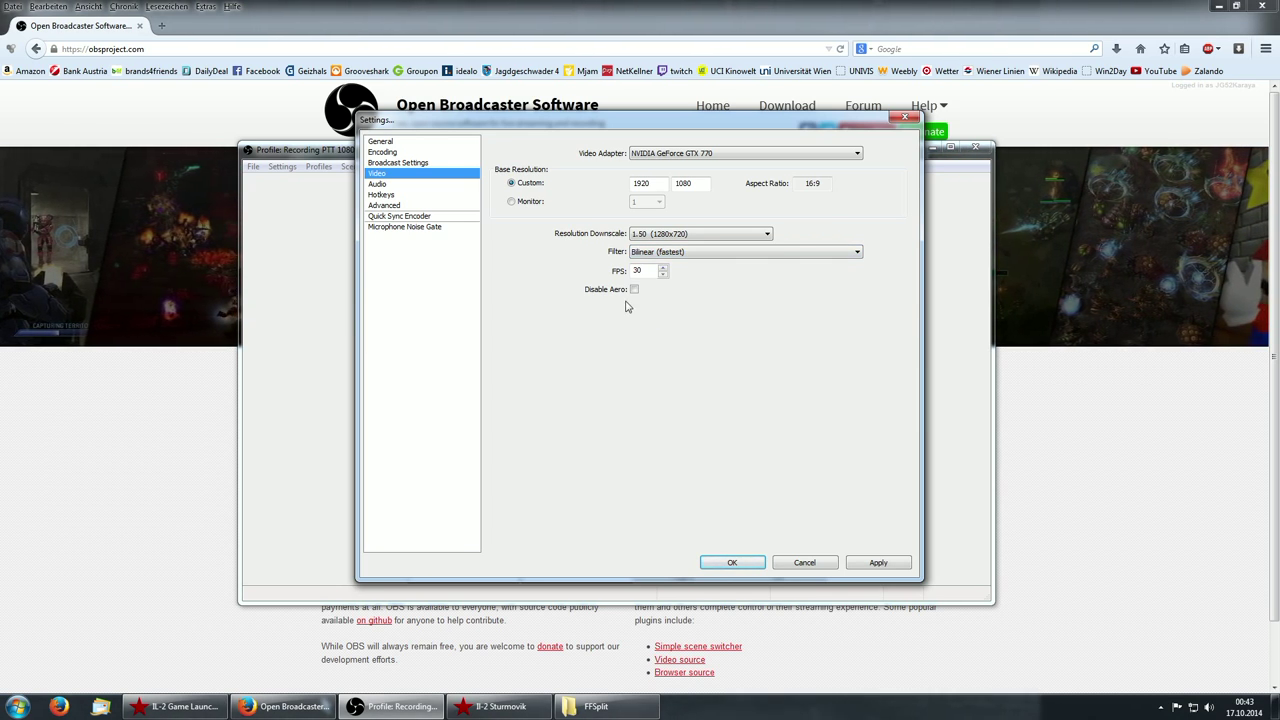
click(651, 236)
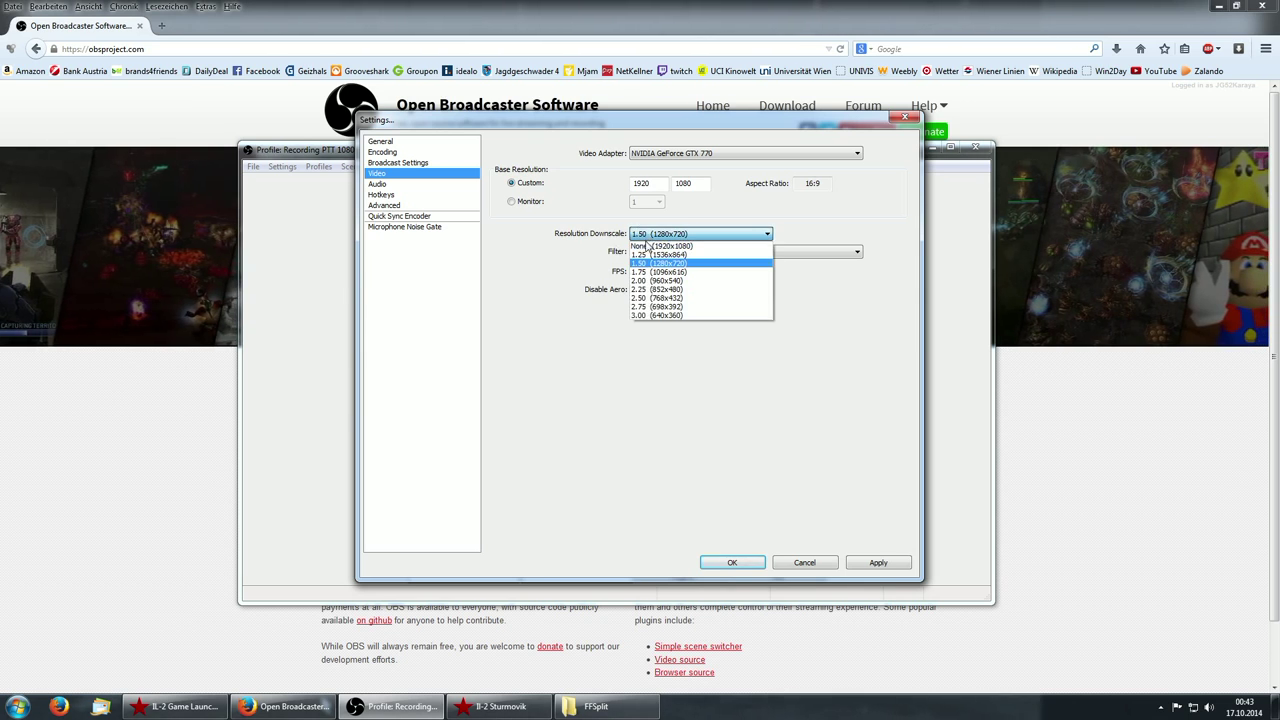
click(648, 245)
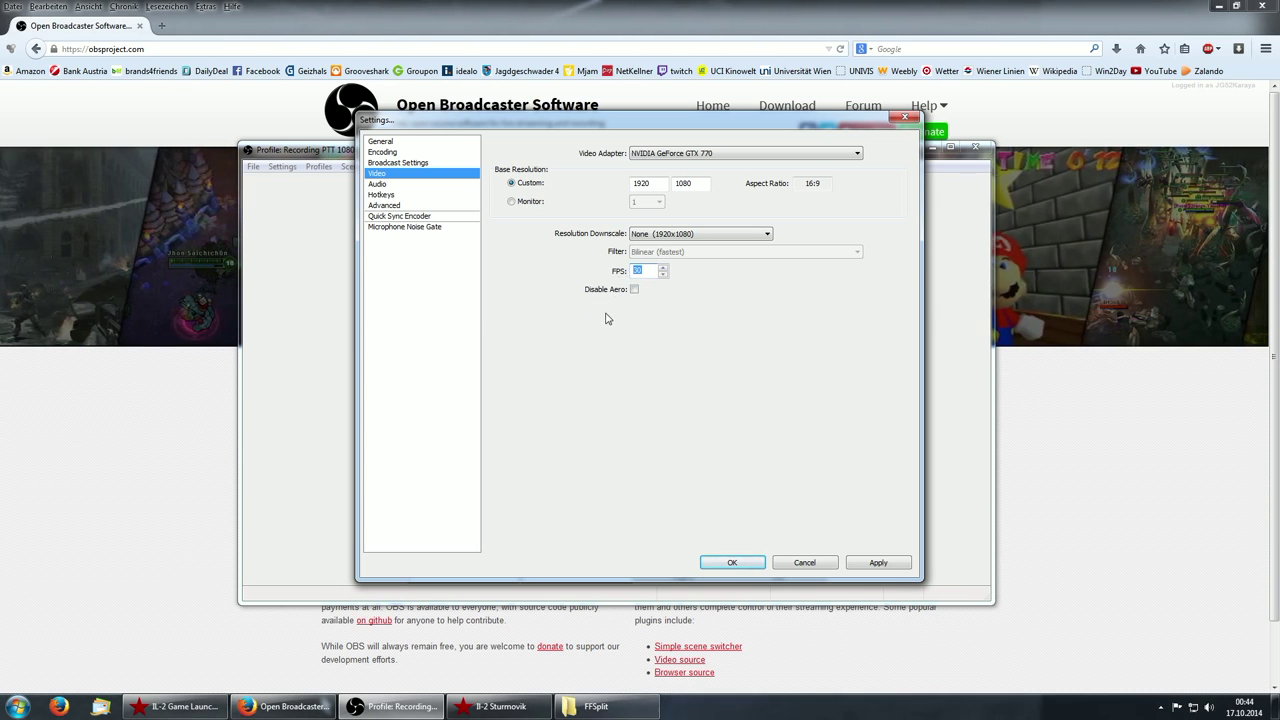
text(30)
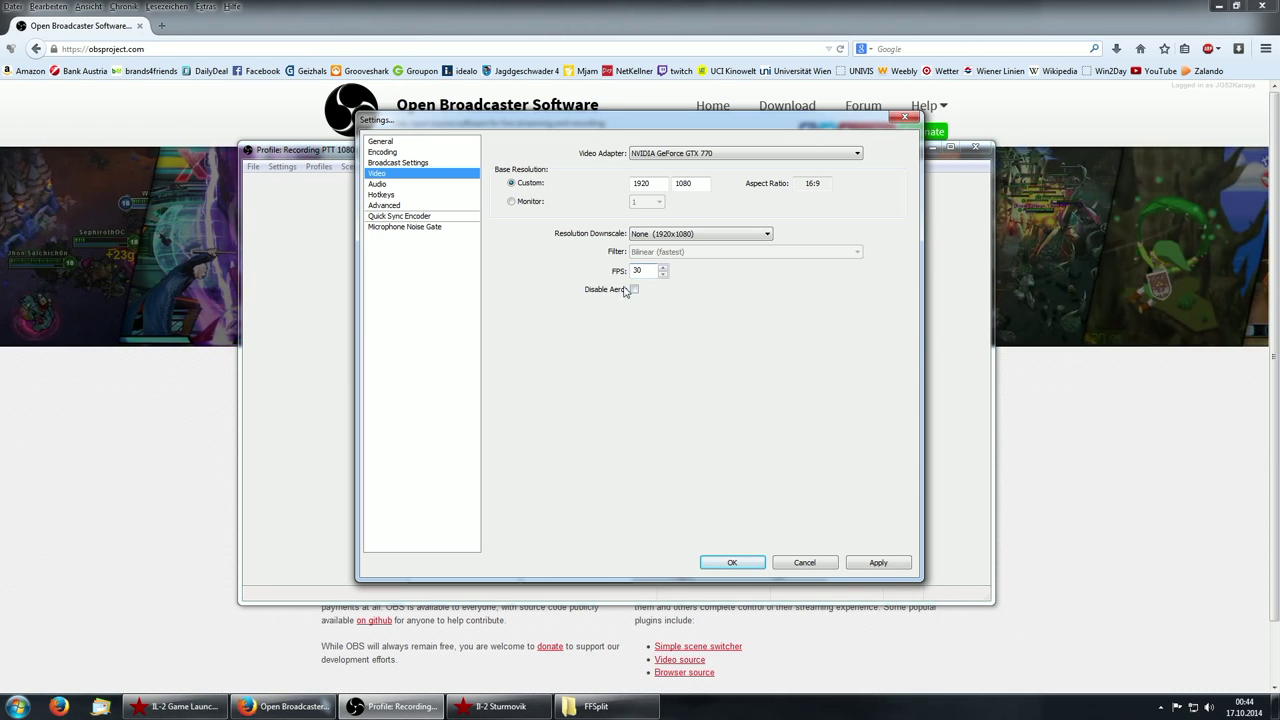
double_click(646, 270)
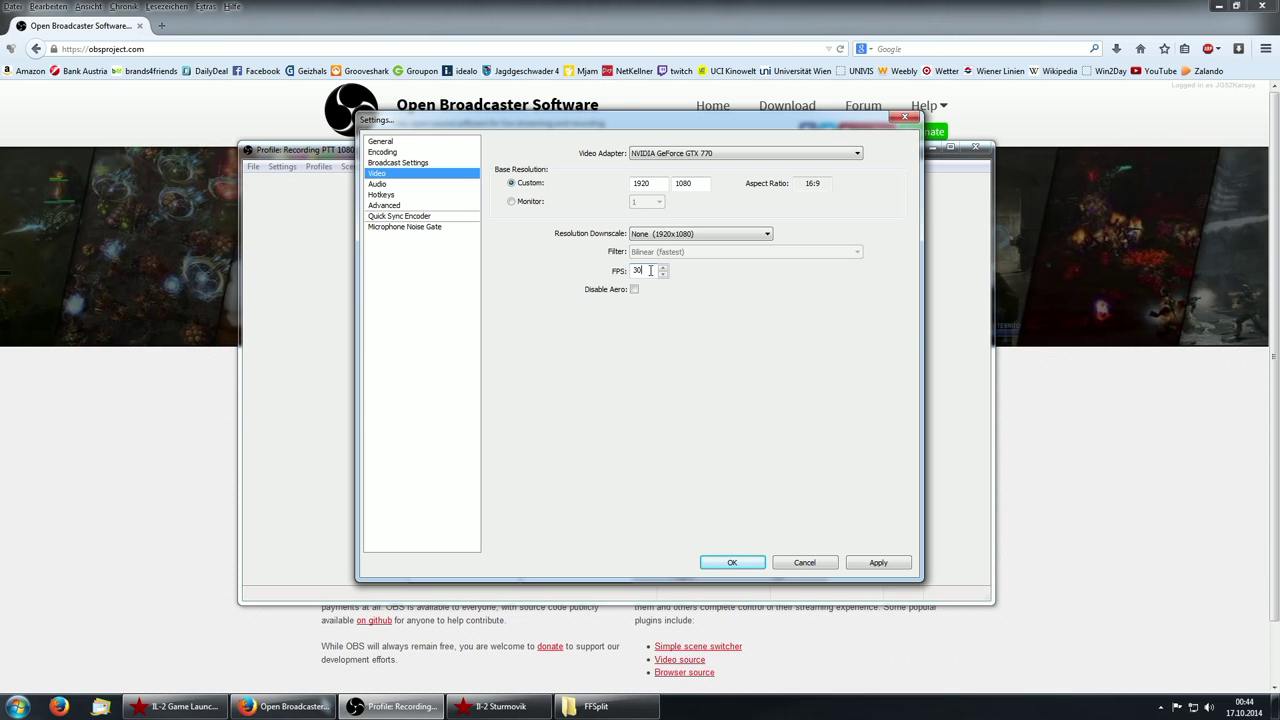
double_click(636, 272)
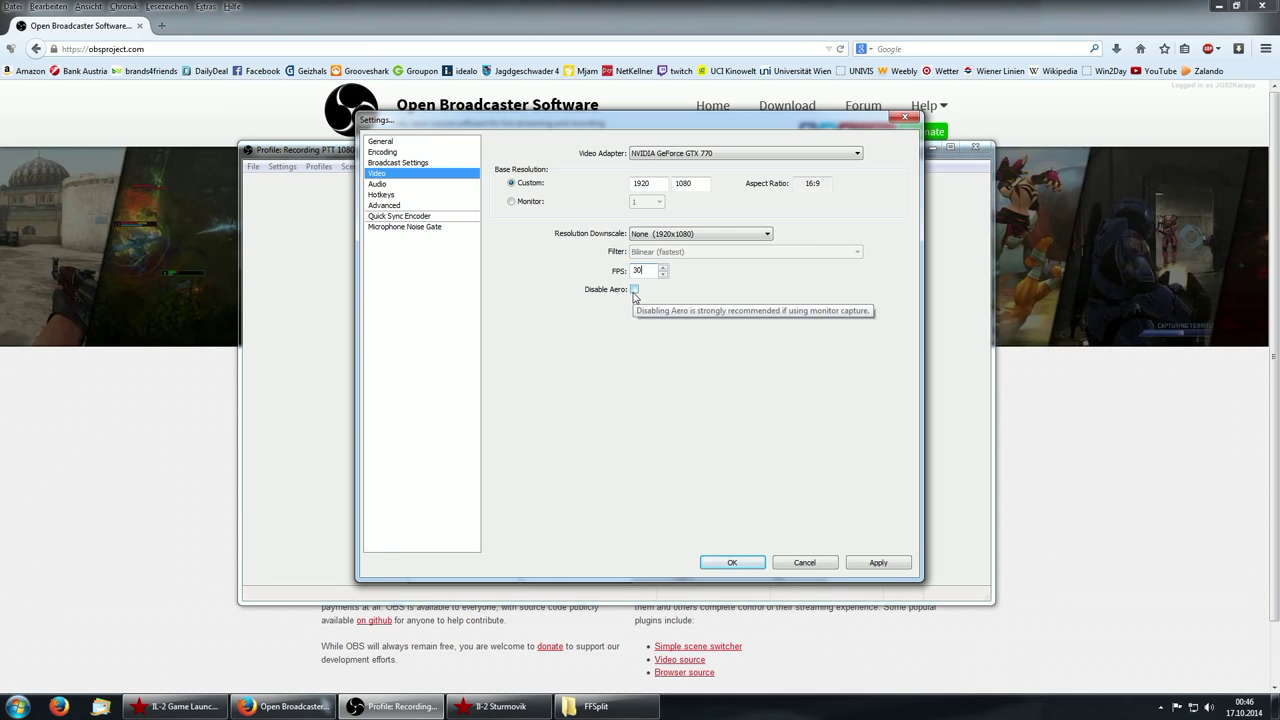
click(463, 185)
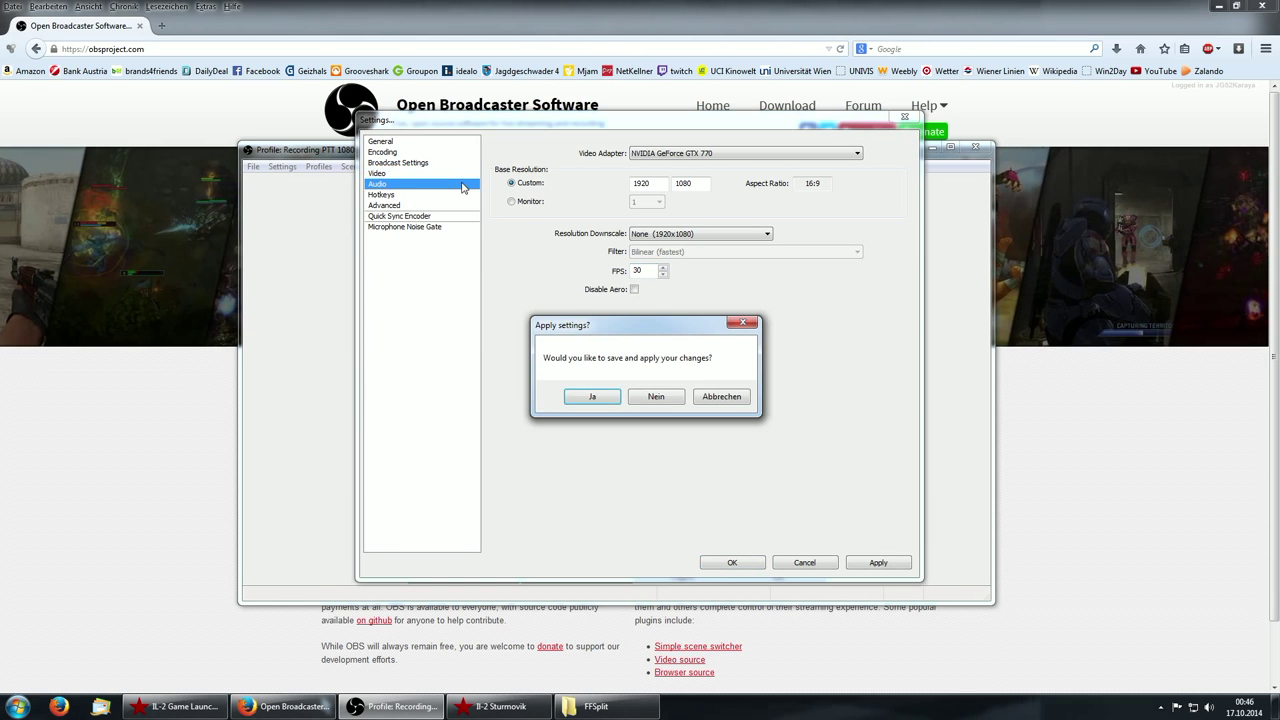
click(660, 397)
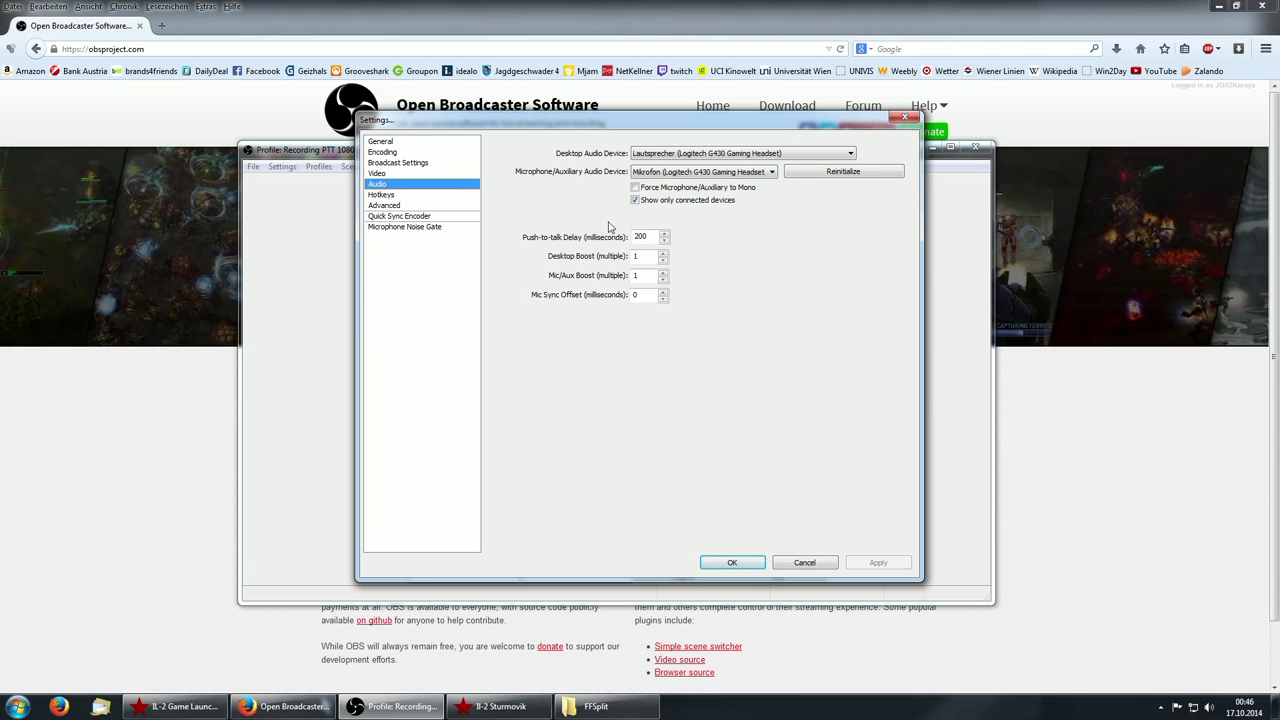
click(646, 154)
click(646, 166)
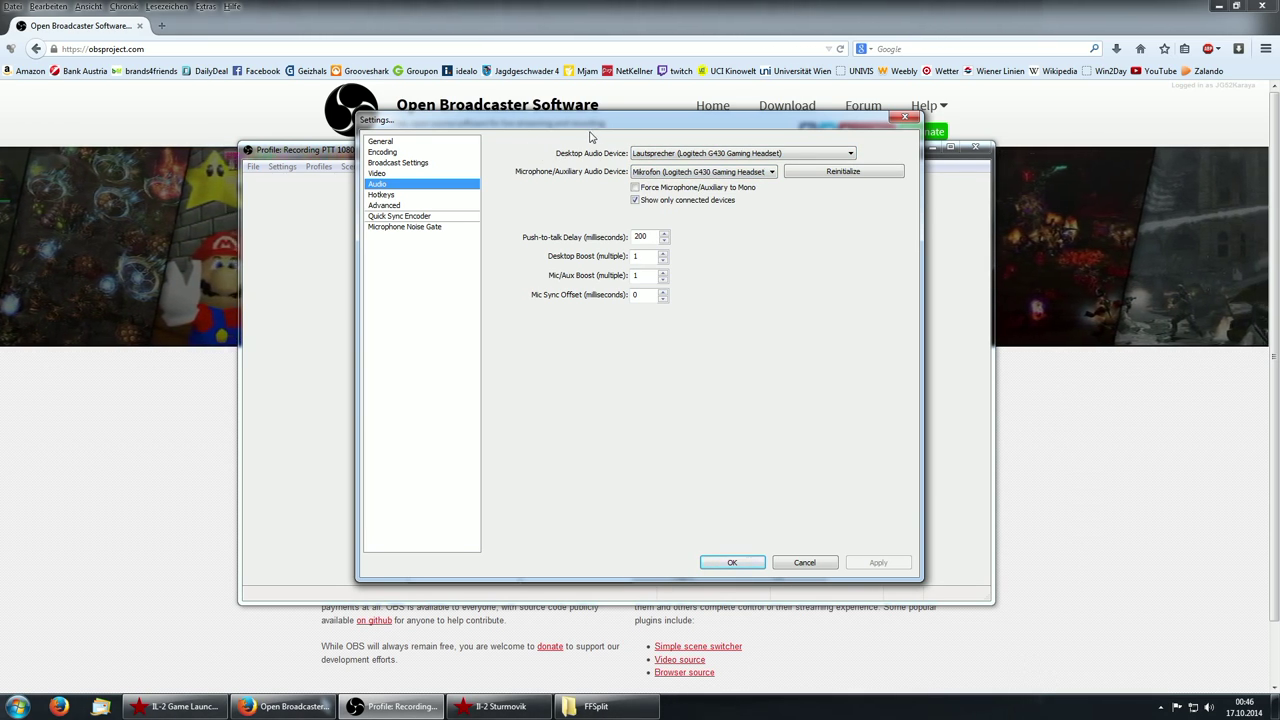
click(664, 155)
click(660, 155)
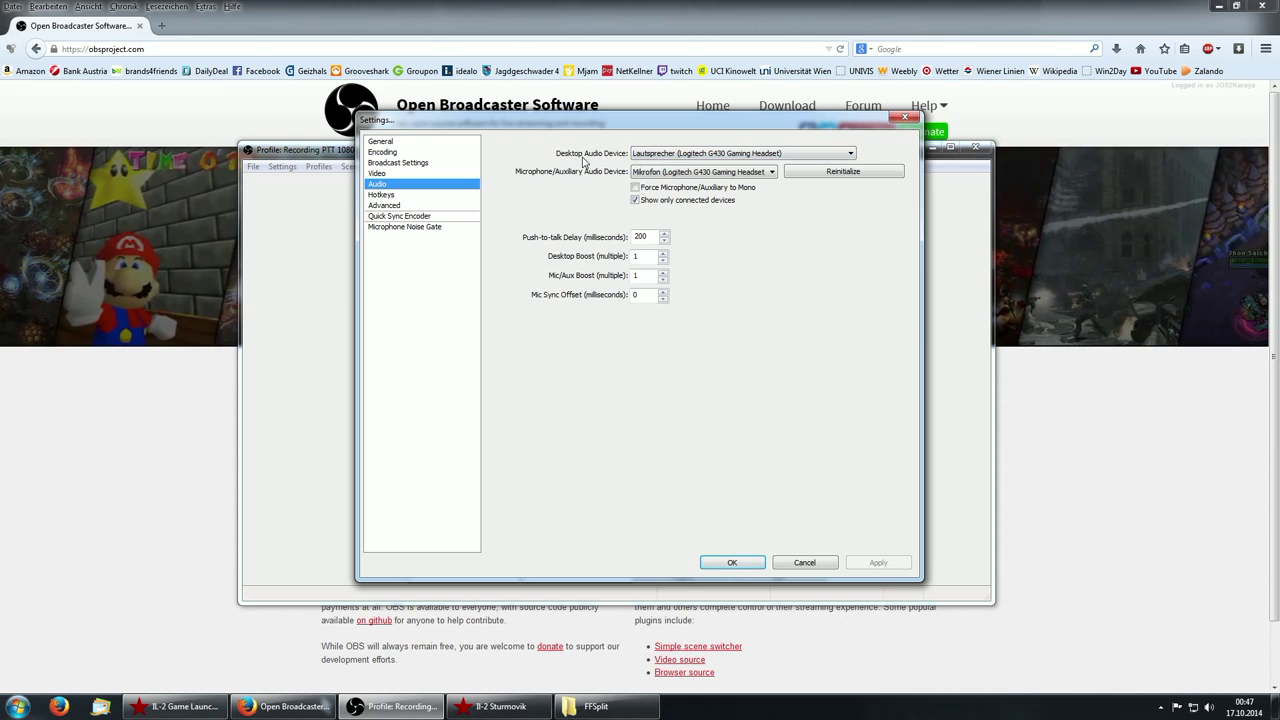
click(652, 156)
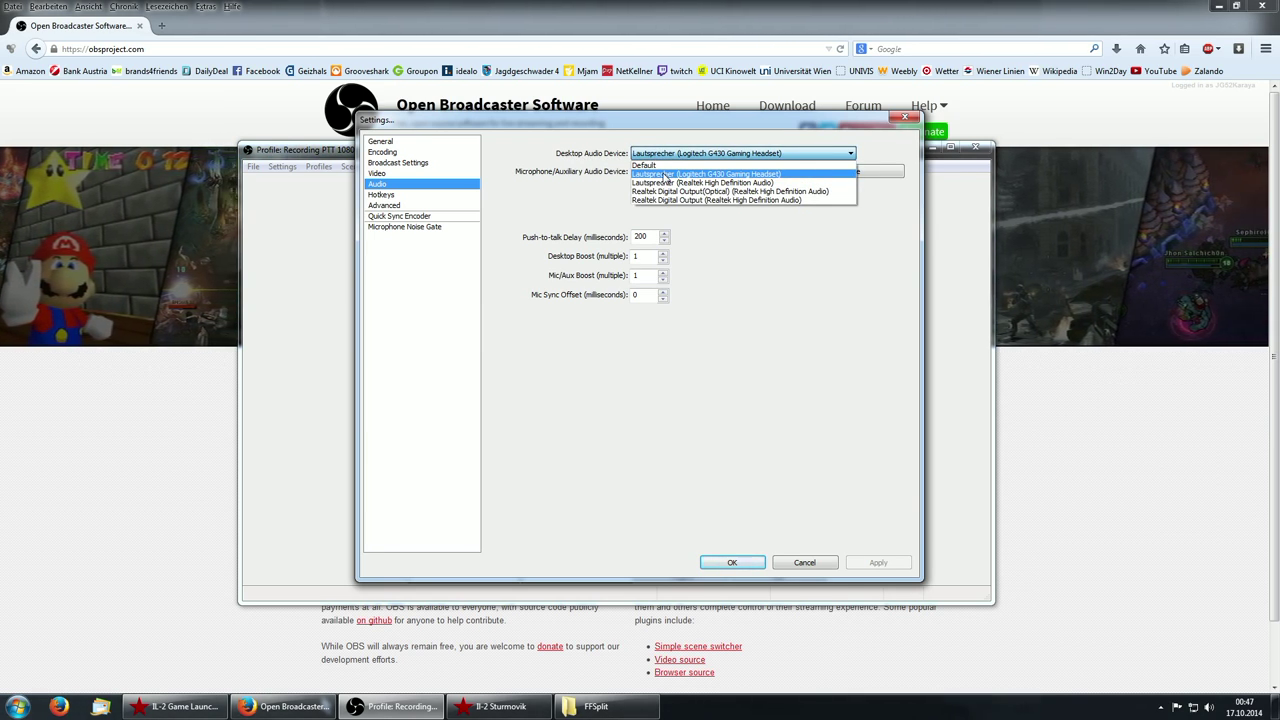
click(660, 156)
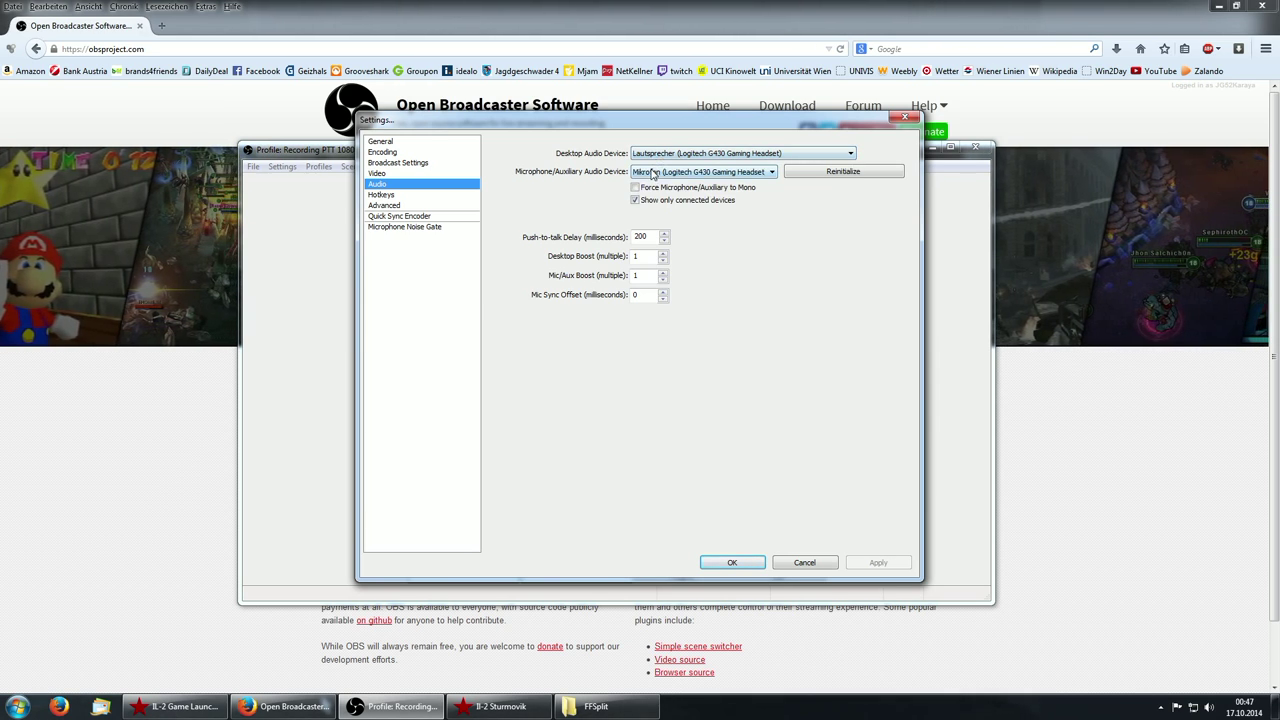
click(652, 172)
click(652, 175)
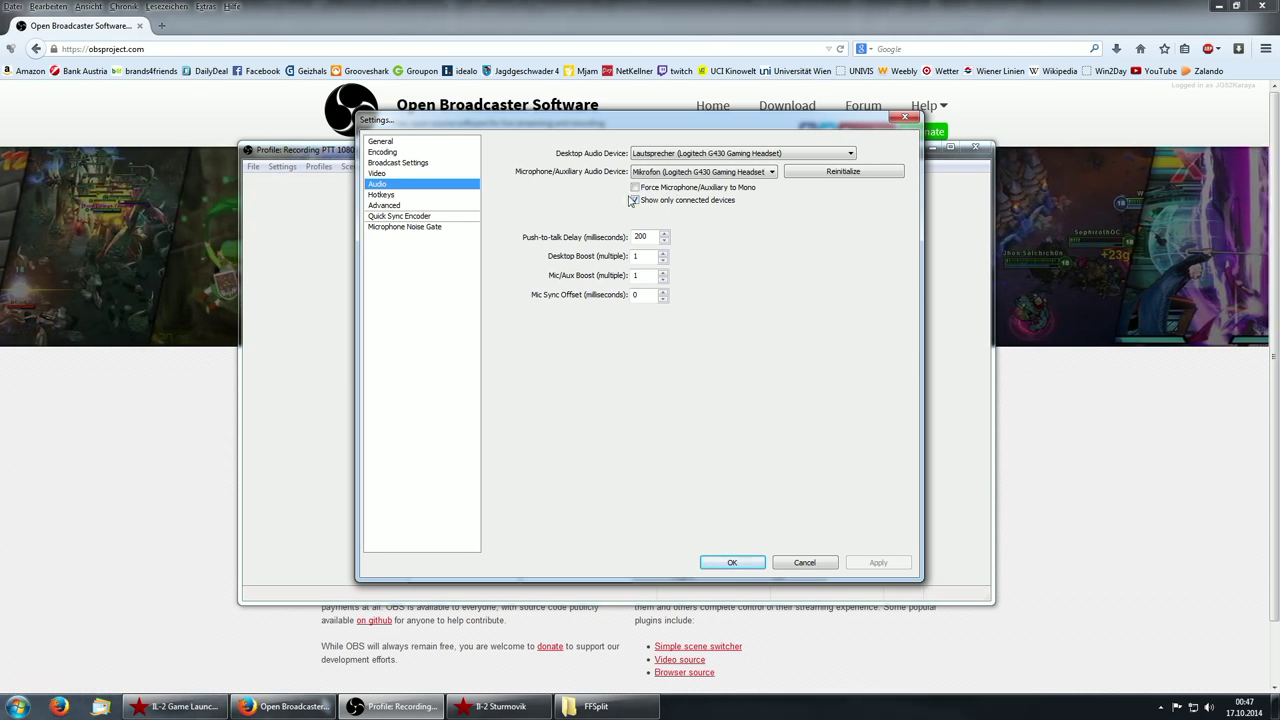
click(646, 174)
click(646, 177)
click(646, 177)
click(646, 177)
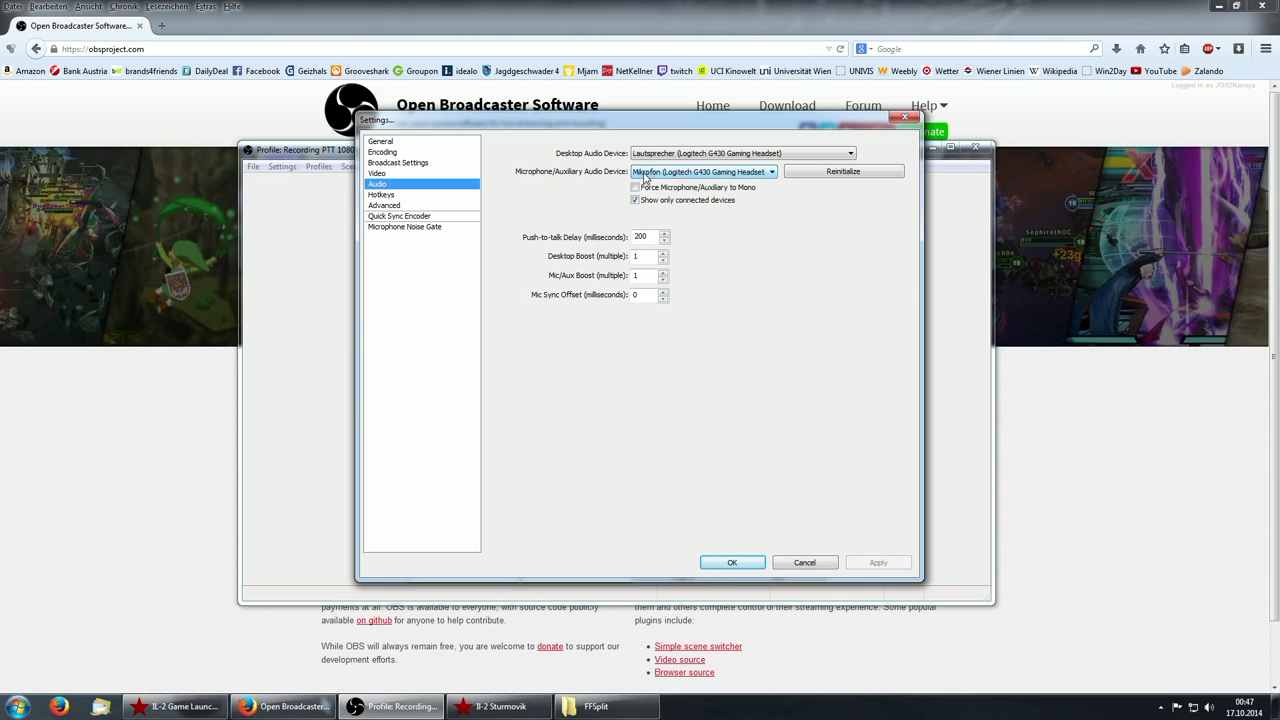
click(663, 258)
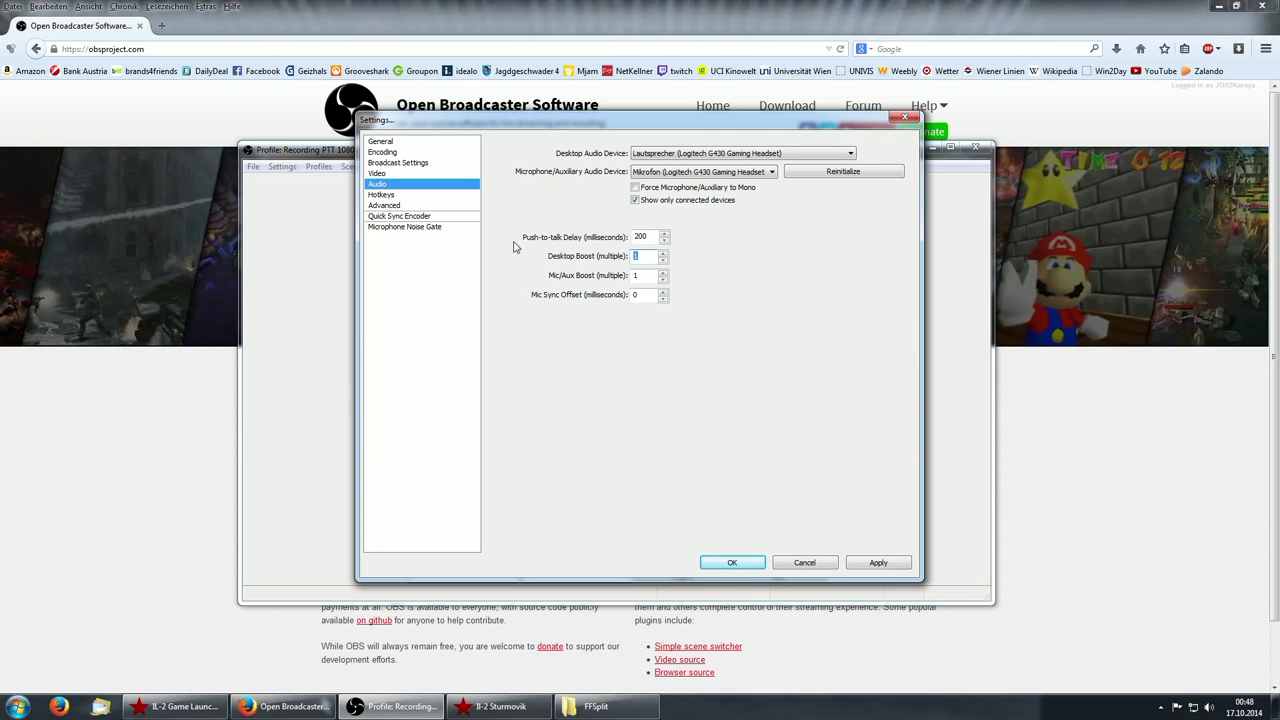
double_click(638, 256)
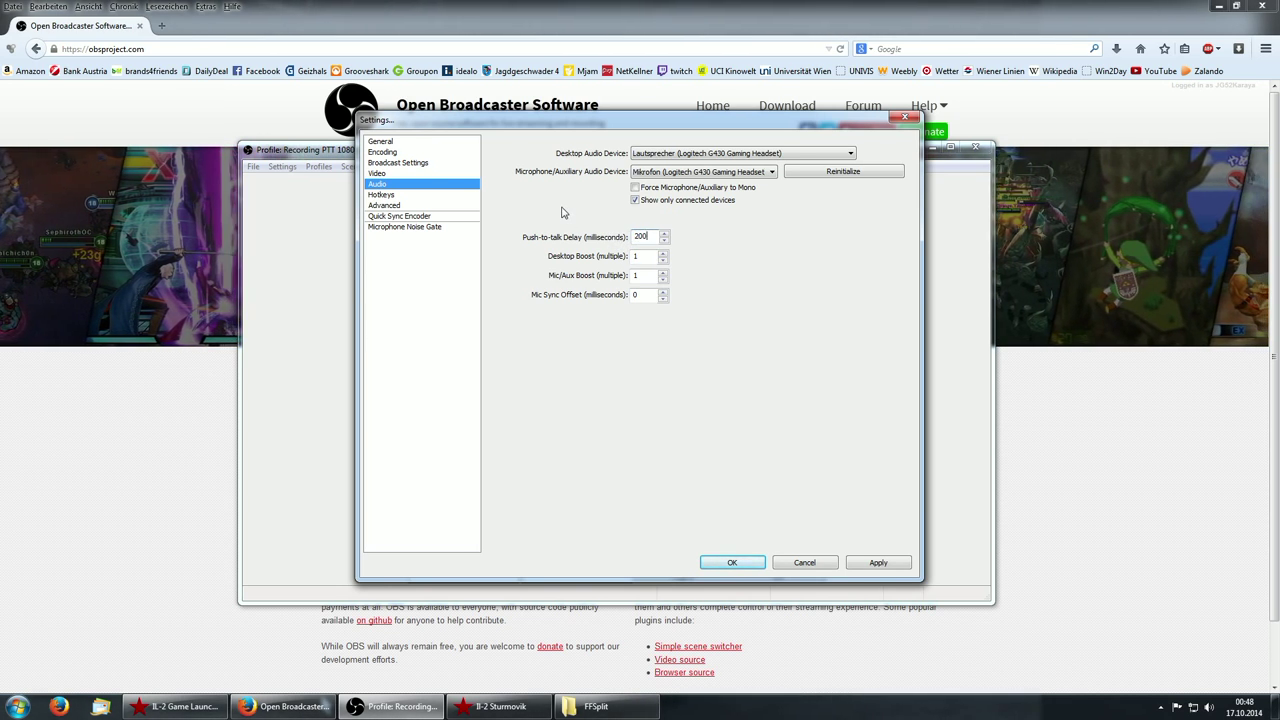
Switch to Hotkeys, discarding the audio changes, and enable Use Push-to-talk
click(453, 196)
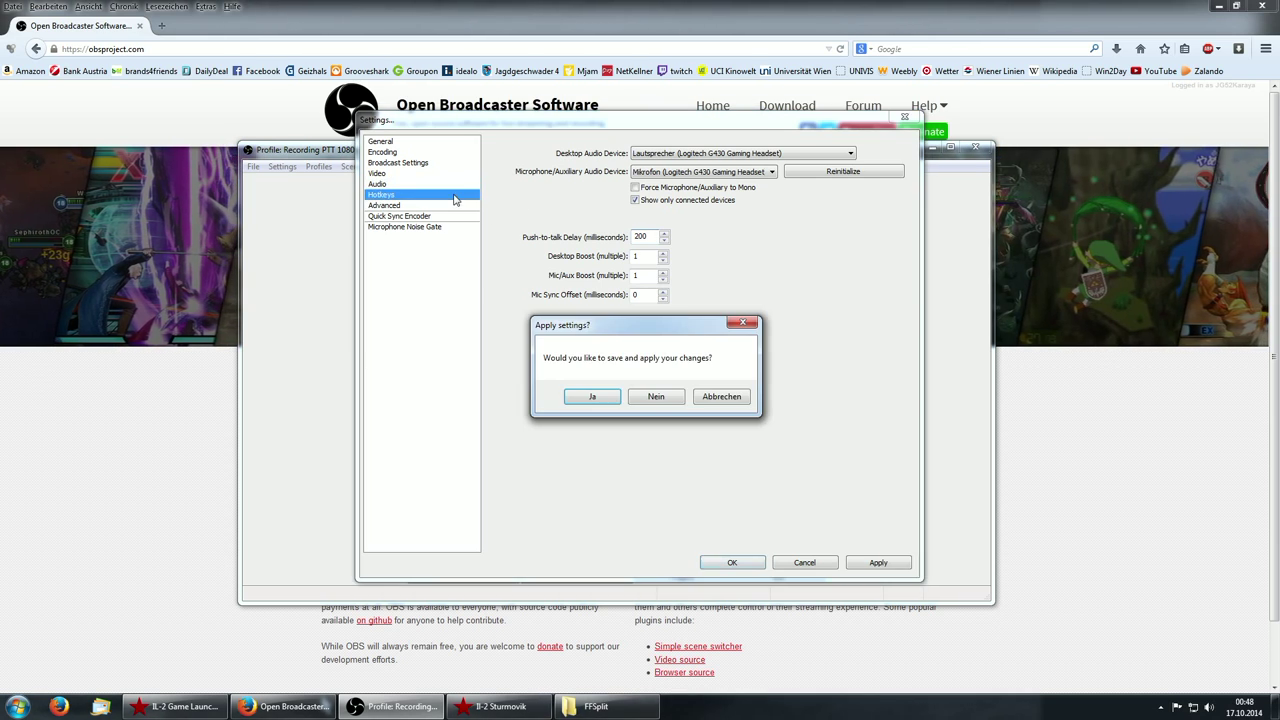
click(660, 397)
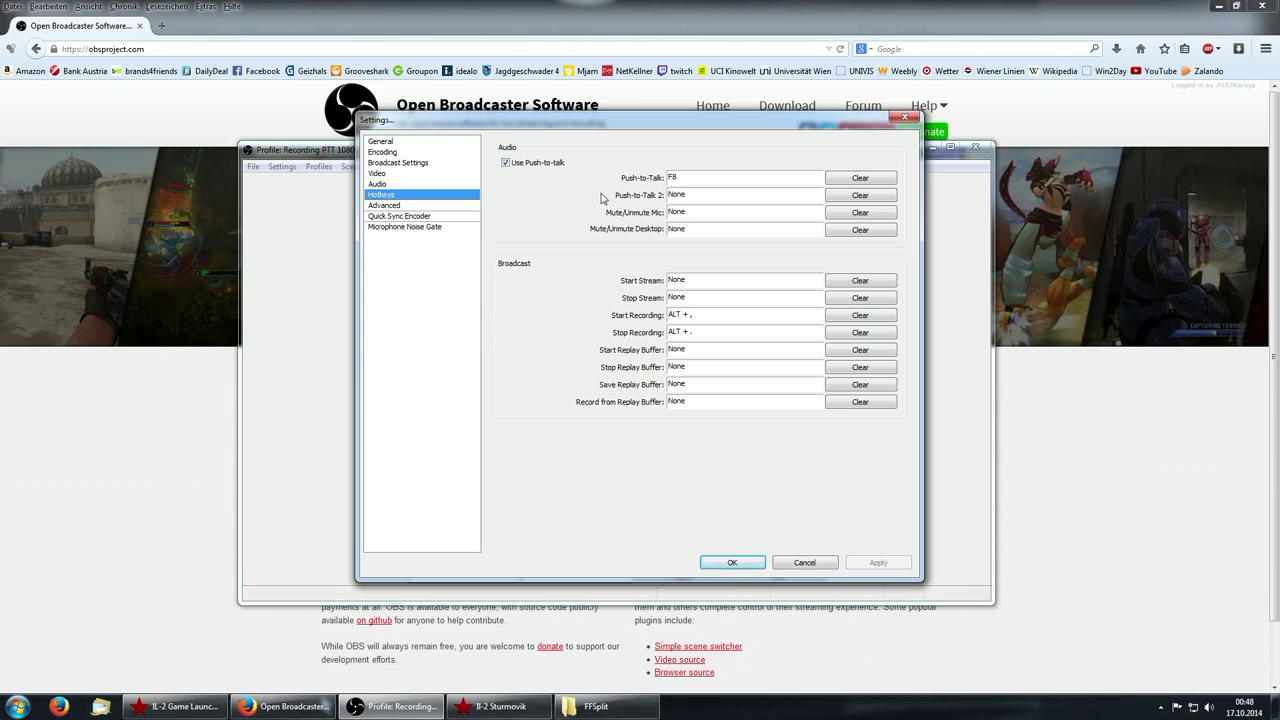
click(506, 164)
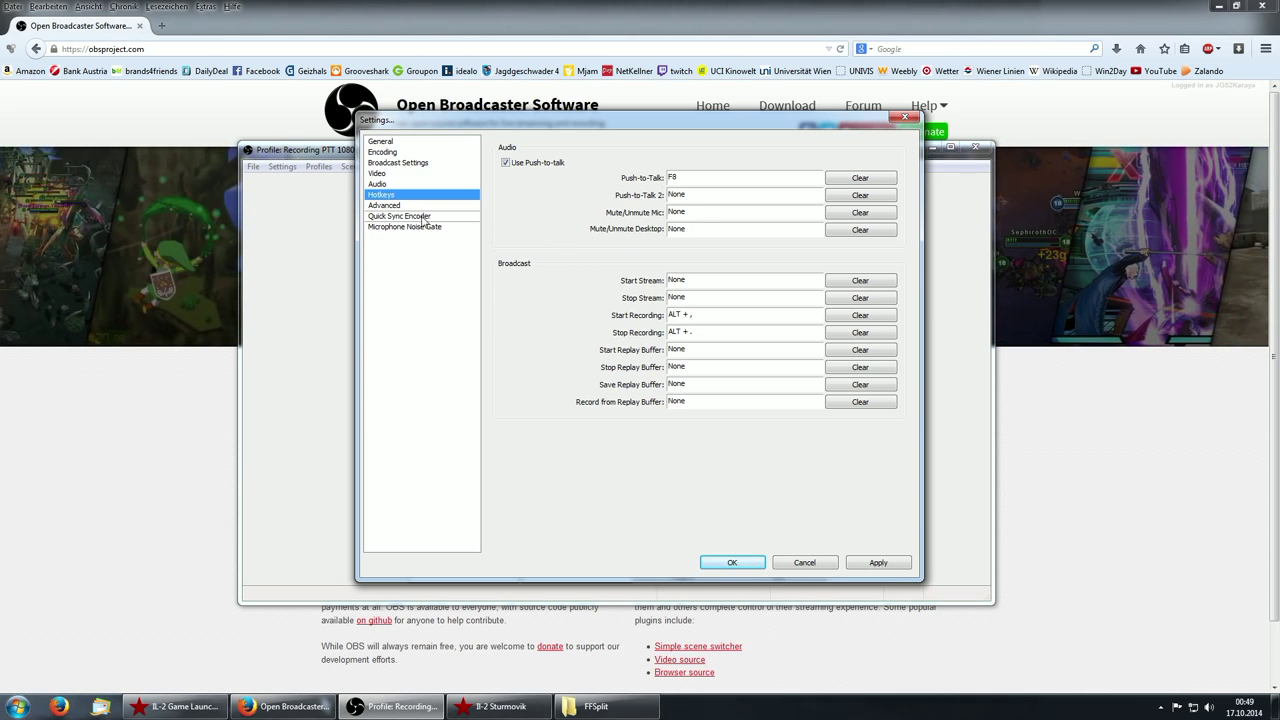
Go to the Advanced page, applying the hotkey changes at the Apply settings? prompt
click(400, 205)
click(593, 396)
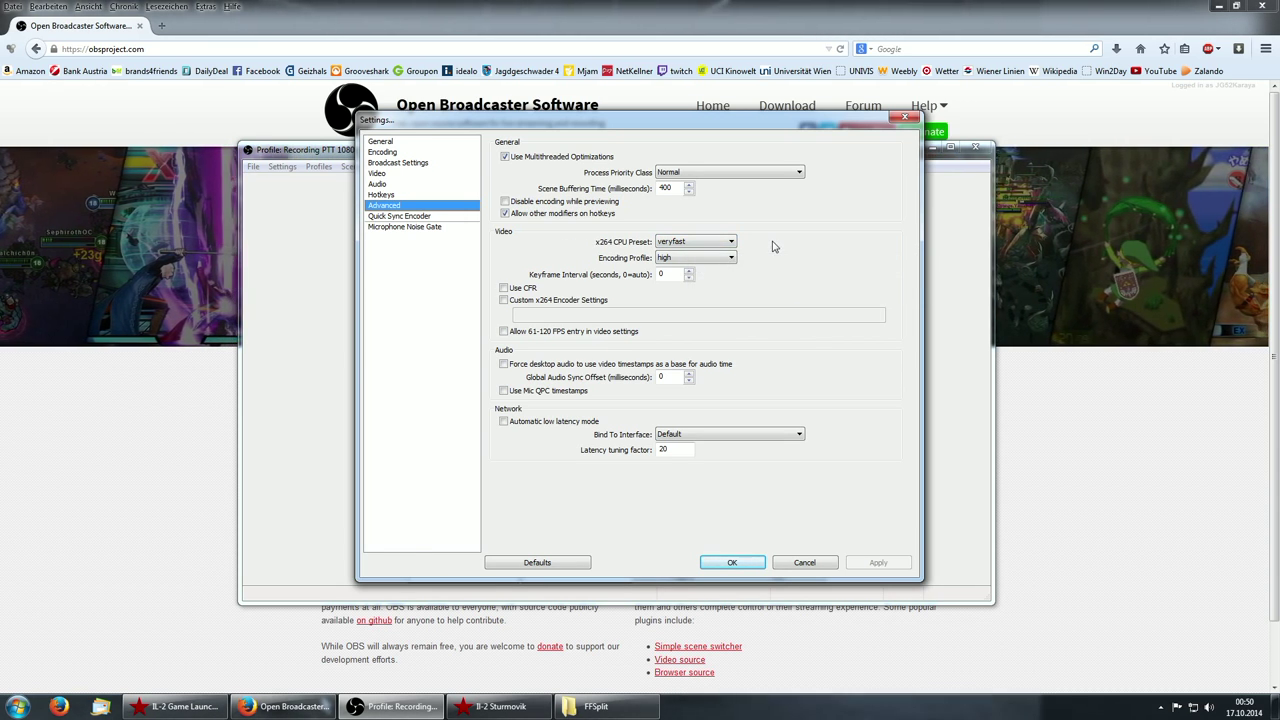
mouse_move(674, 247)
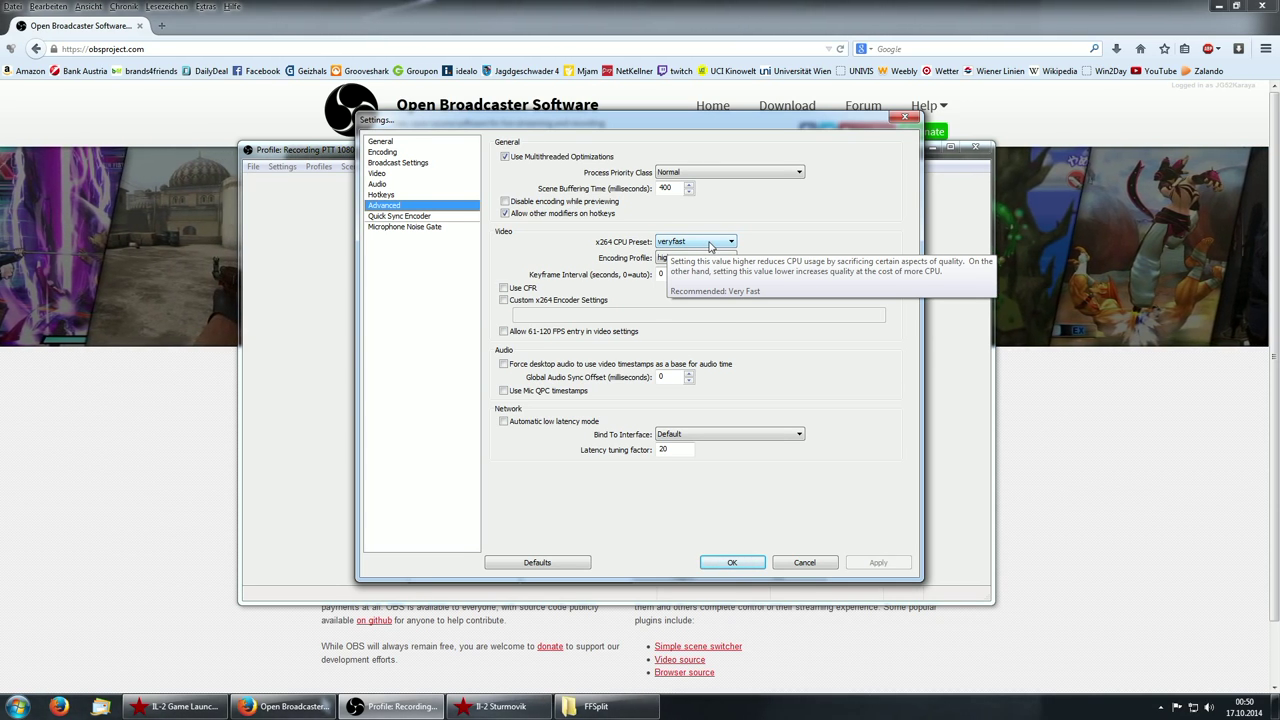
click(710, 246)
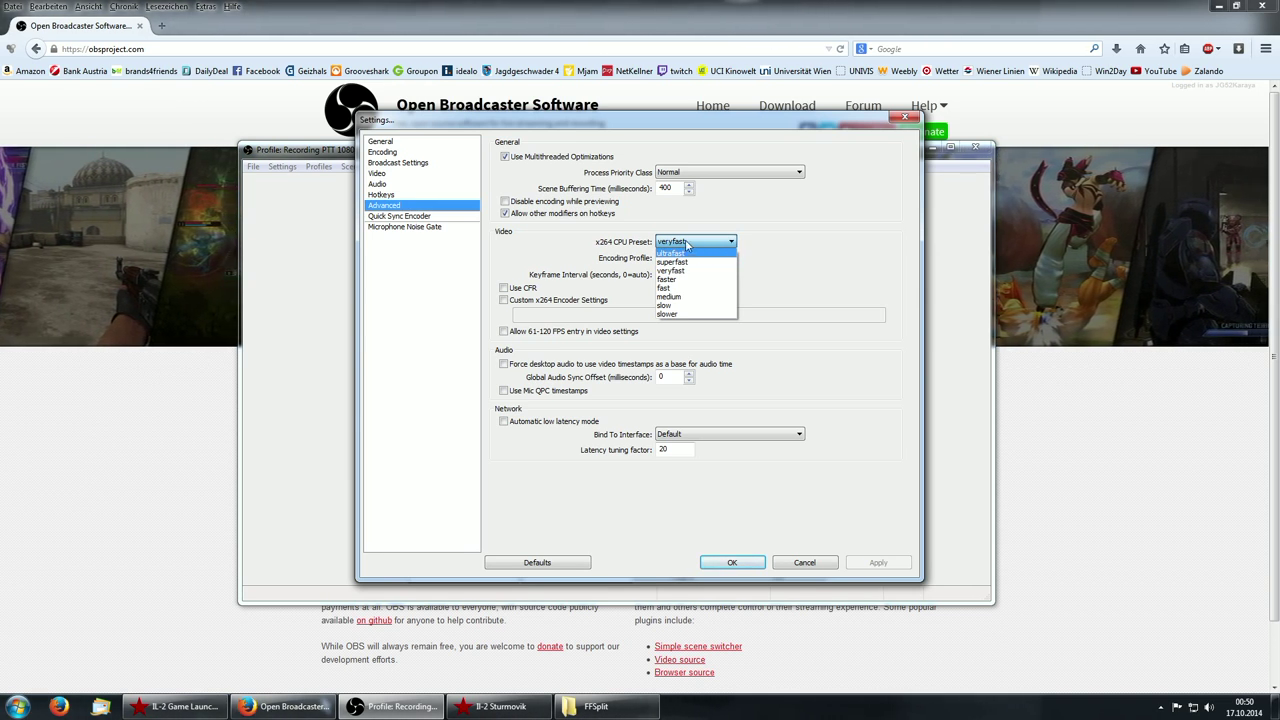
click(732, 246)
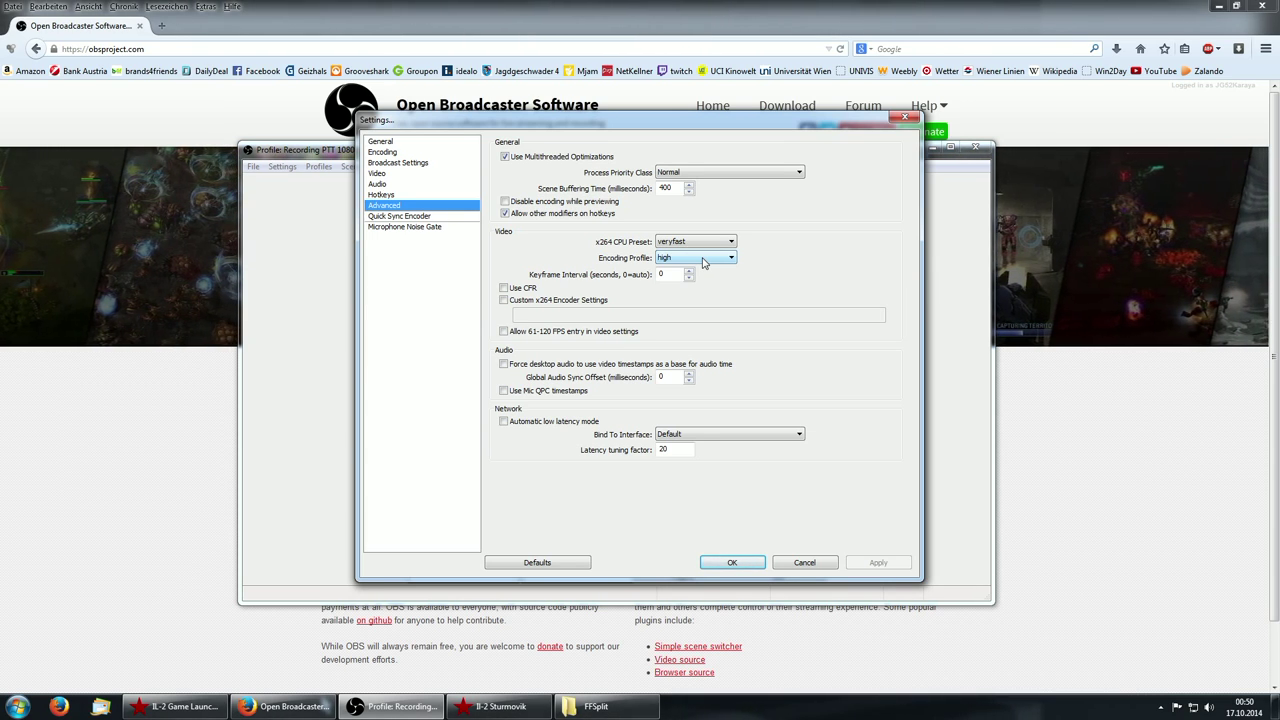
click(703, 262)
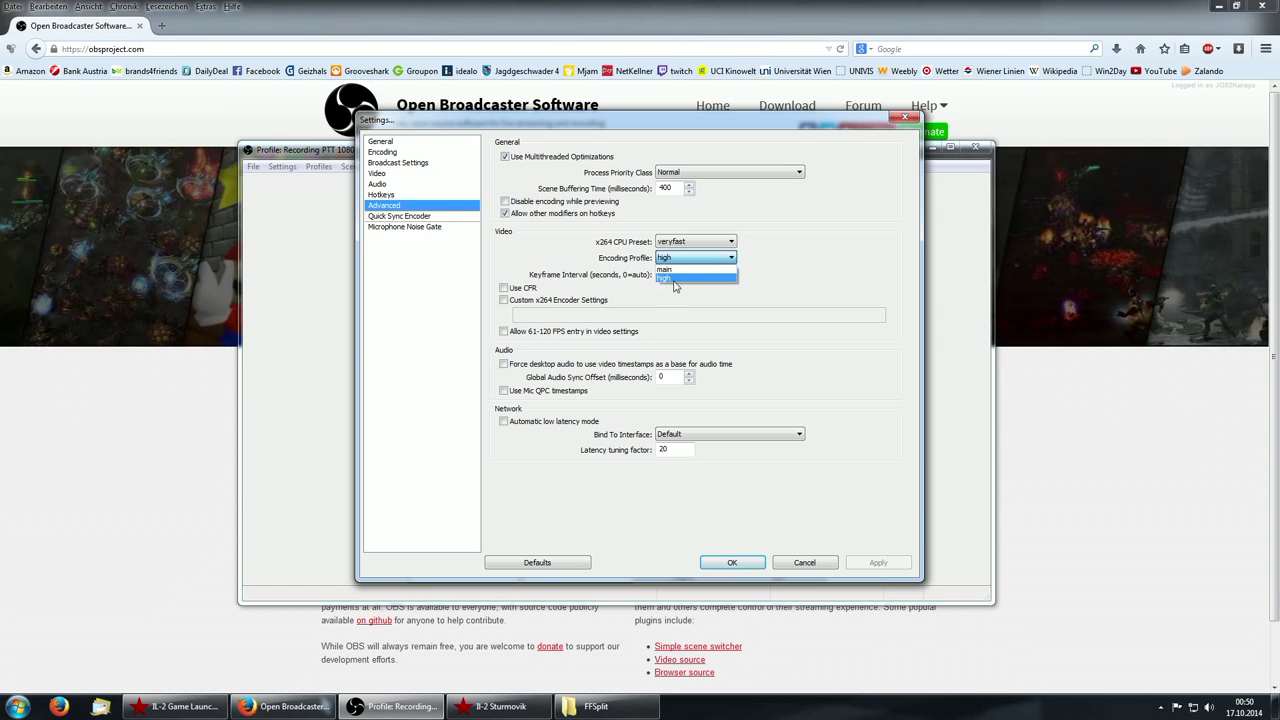
click(676, 279)
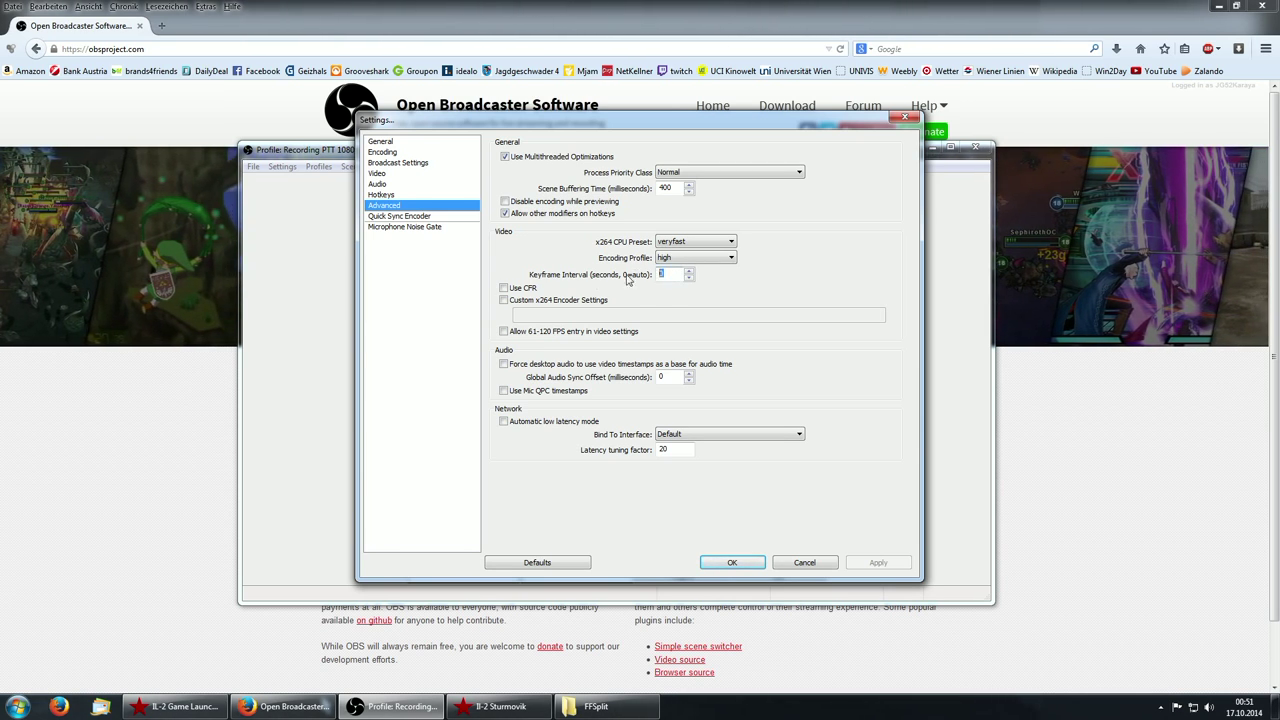
Set Keyframe Interval to 0 with CFR off, apply, and go to Quick Sync Encoder
text(2)
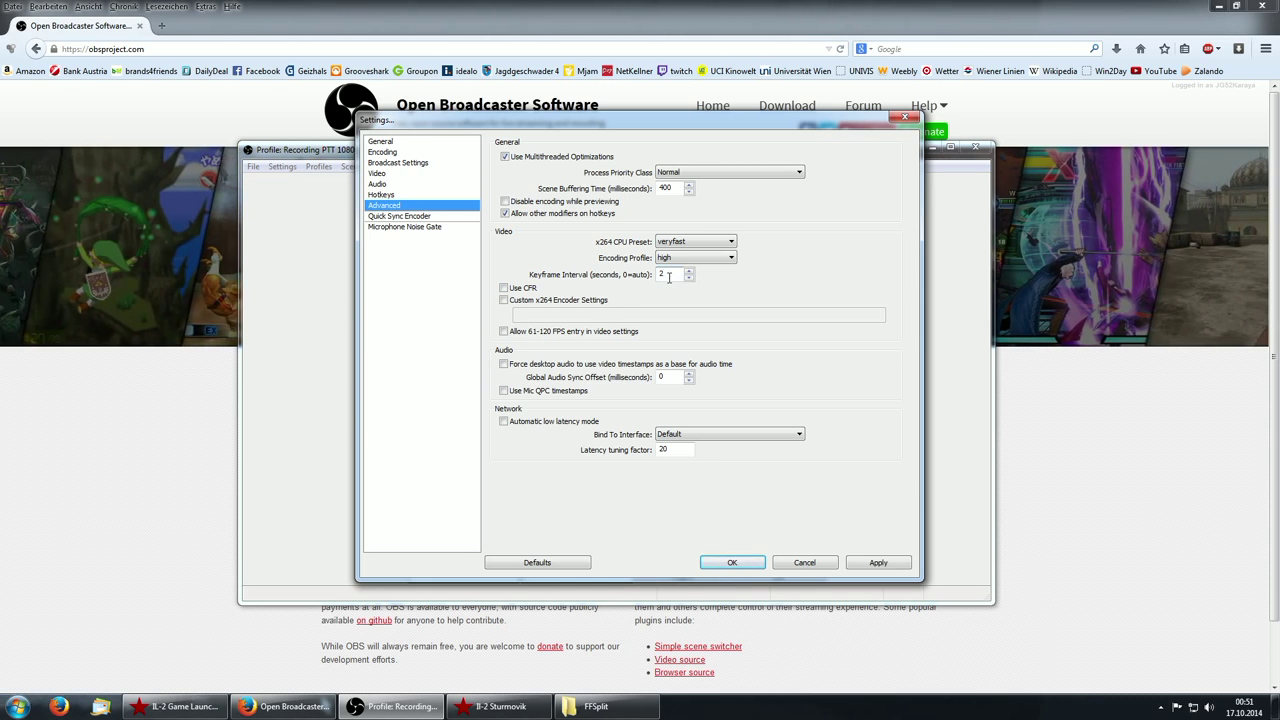
key(BackSpace)
text(0)
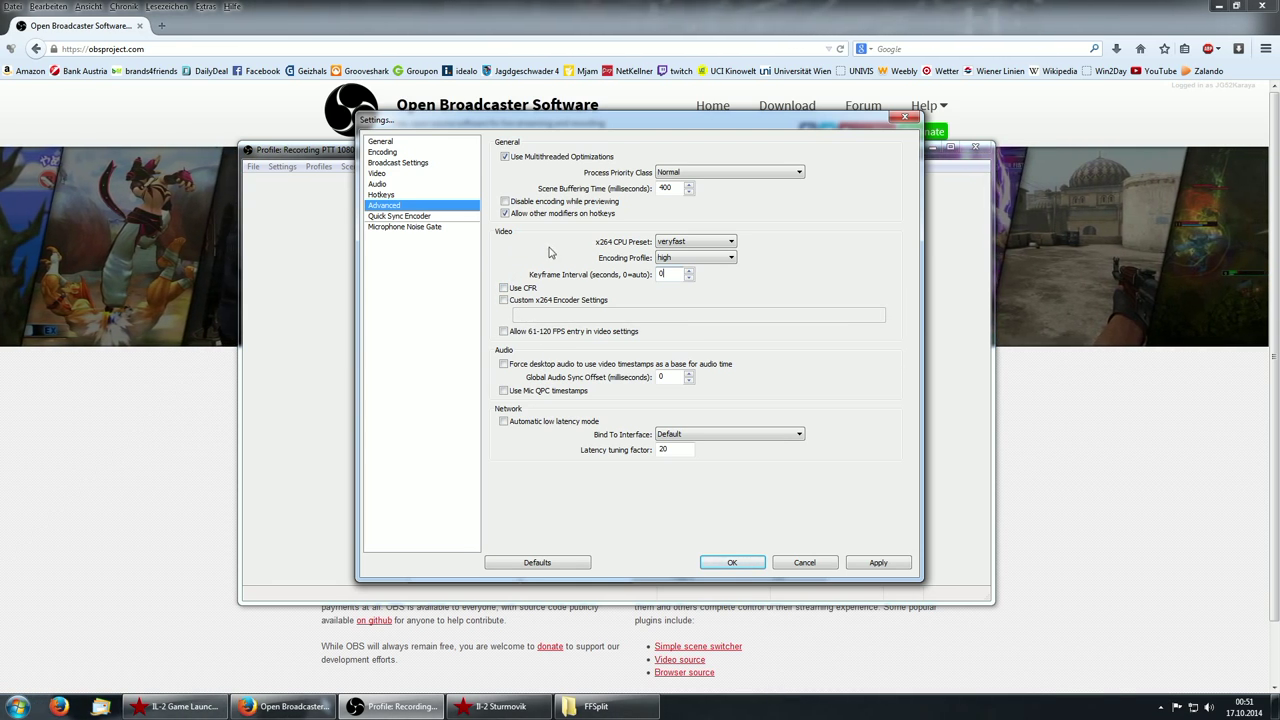
click(515, 290)
click(503, 290)
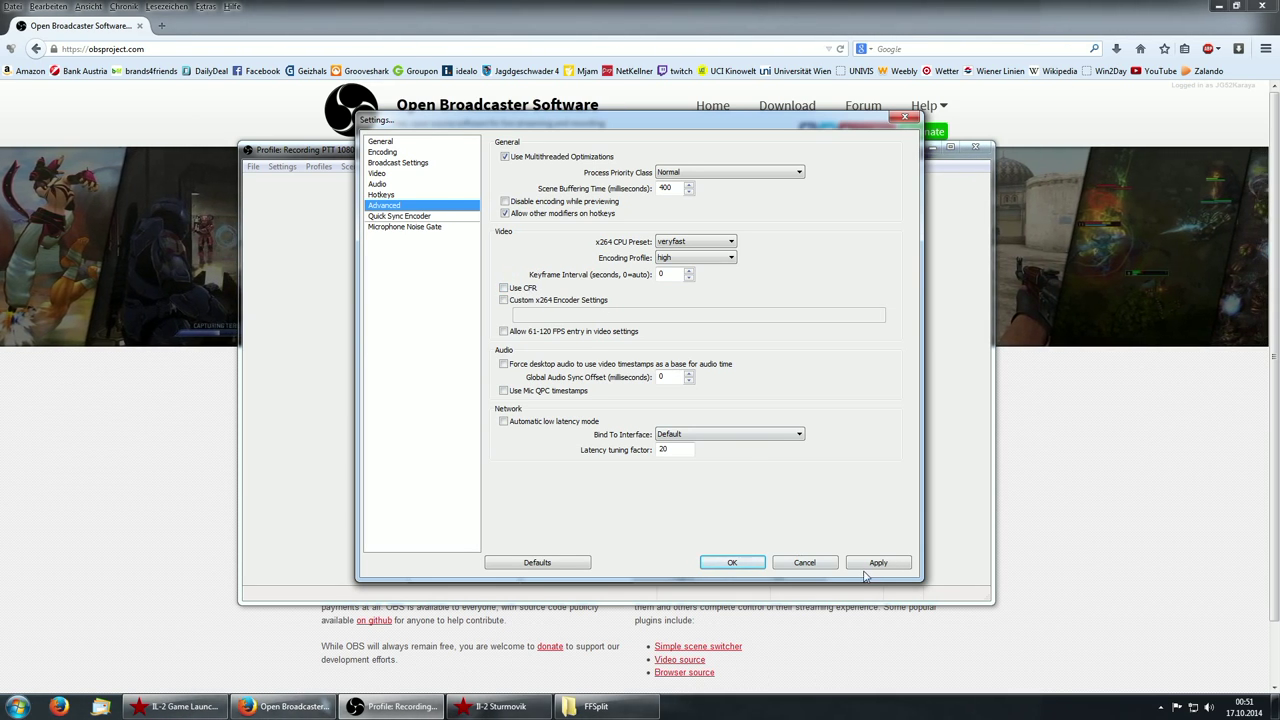
click(868, 563)
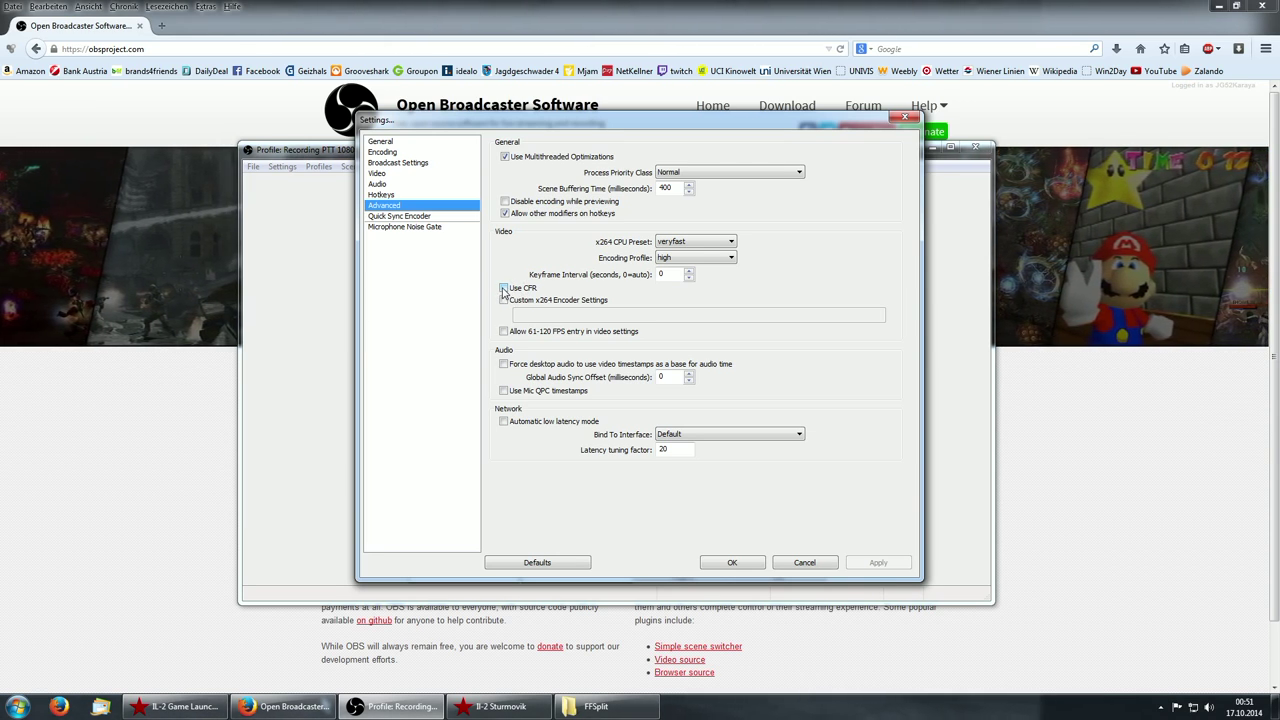
click(416, 218)
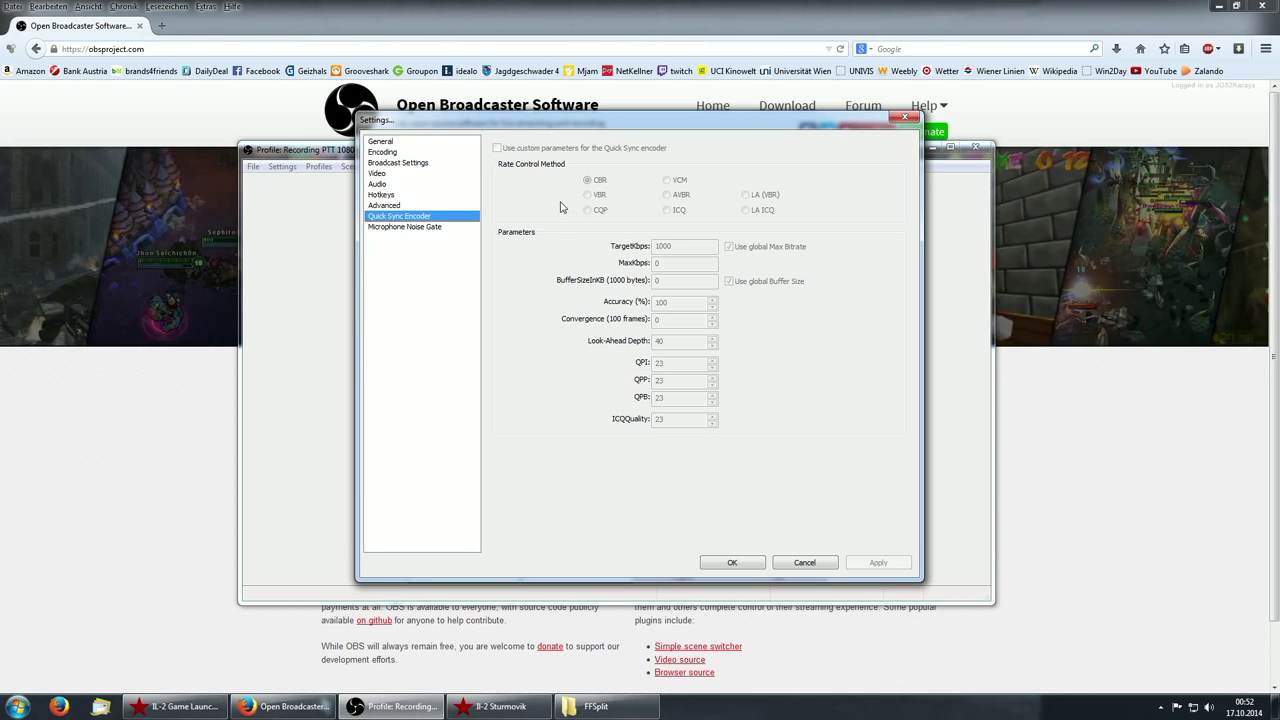
Glance at the Encoding page, then return to the Quick Sync Encoder settings
click(410, 153)
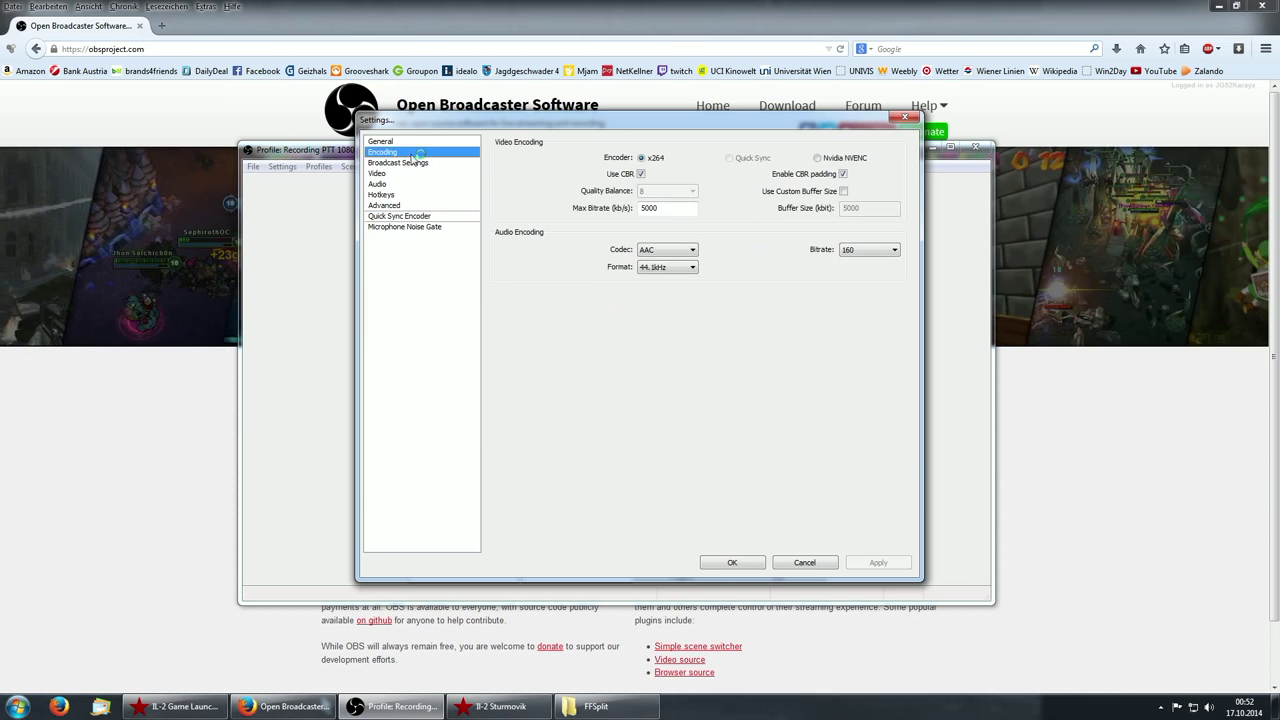
click(416, 218)
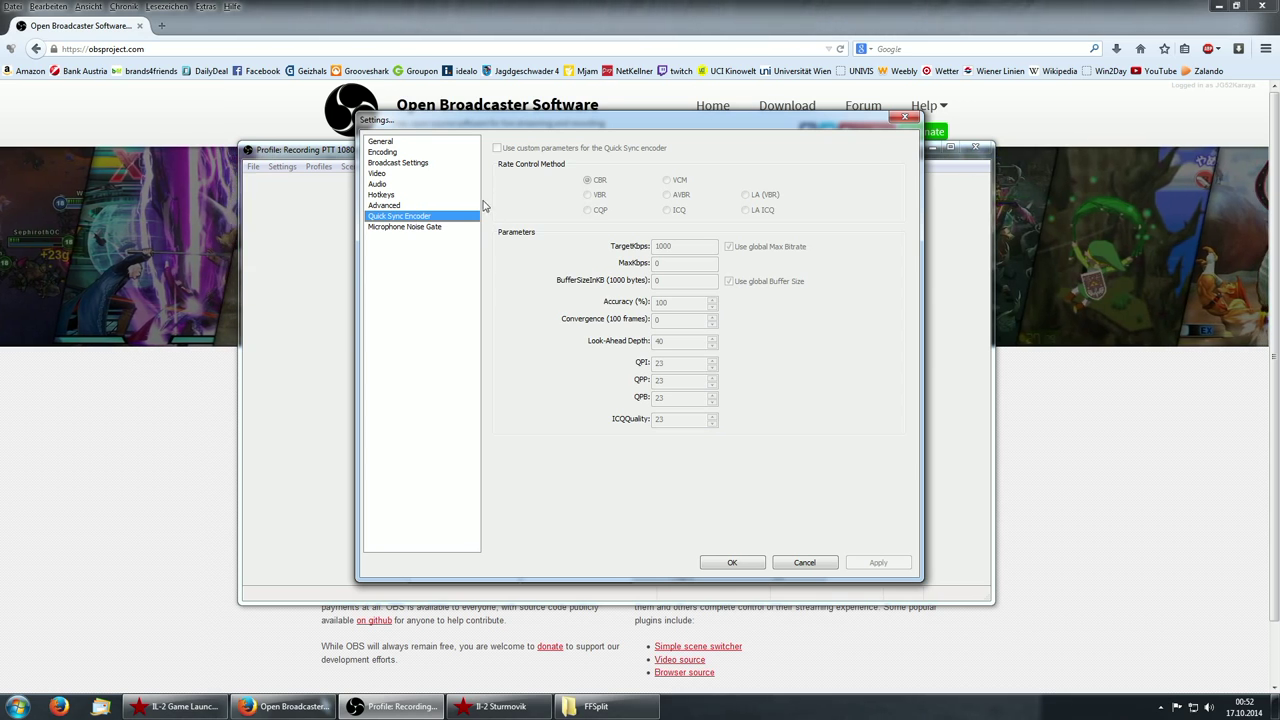
Review the disabled Microphone Noise Gate thresholds (-32 and -26 dB), then return to General
click(401, 228)
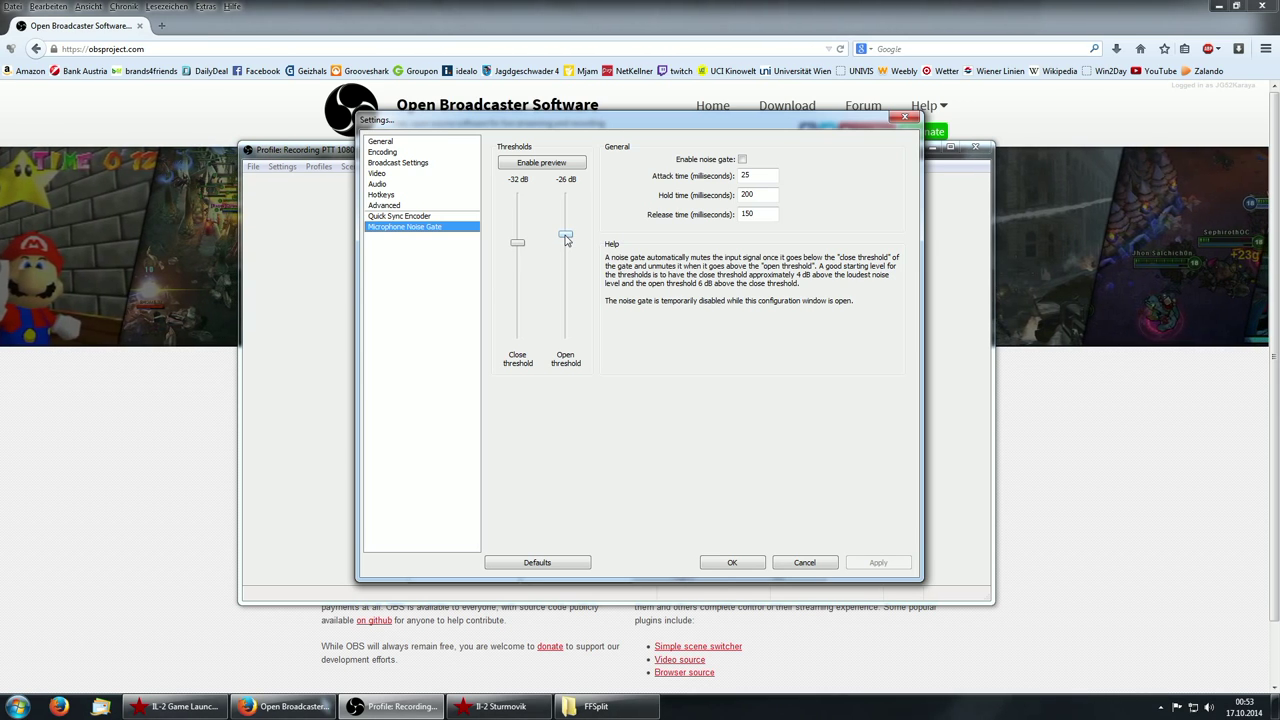
click(397, 143)
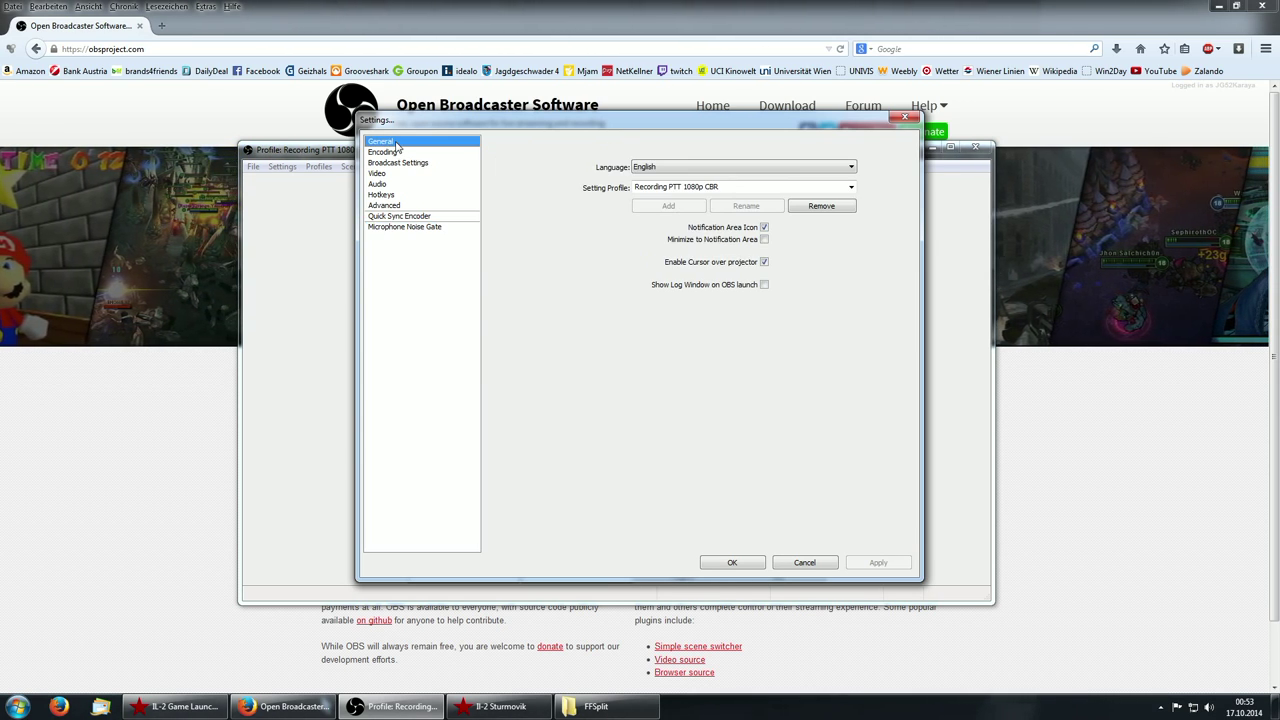
Close Settings with OK and open Global Sources, listing Battle of Stalingrad and Webcam
click(732, 562)
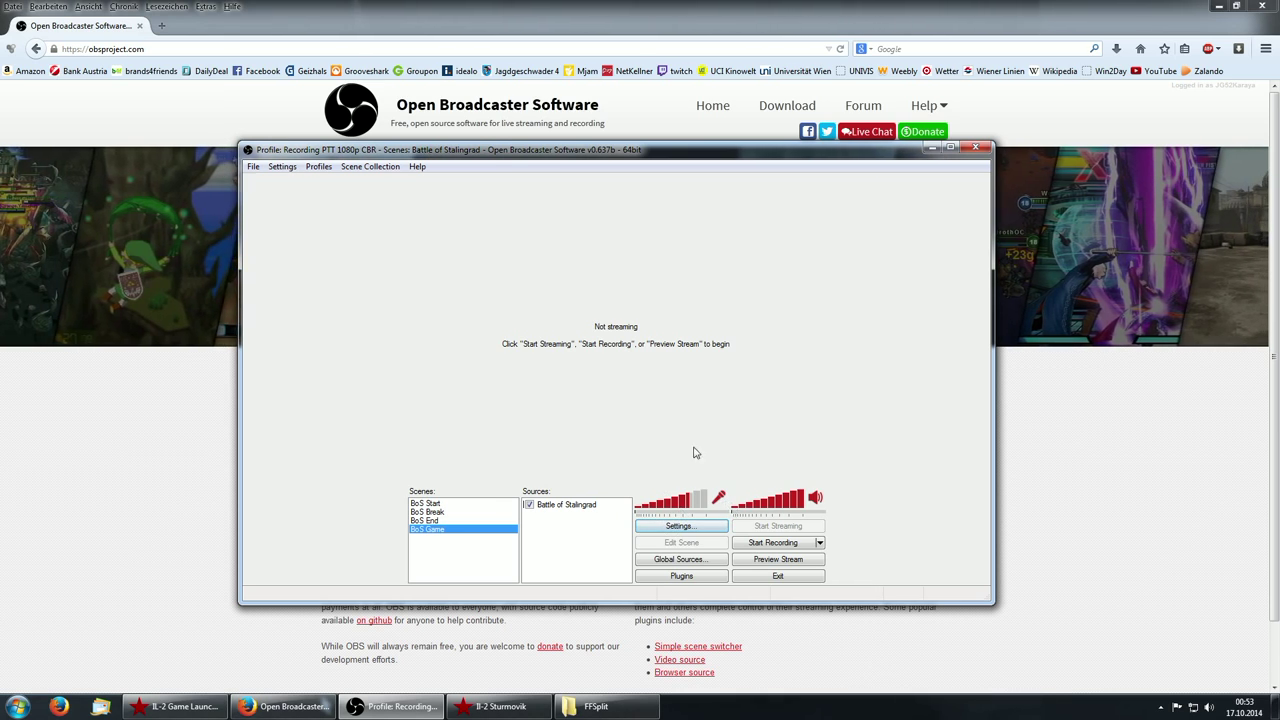
click(561, 508)
right_click(559, 536)
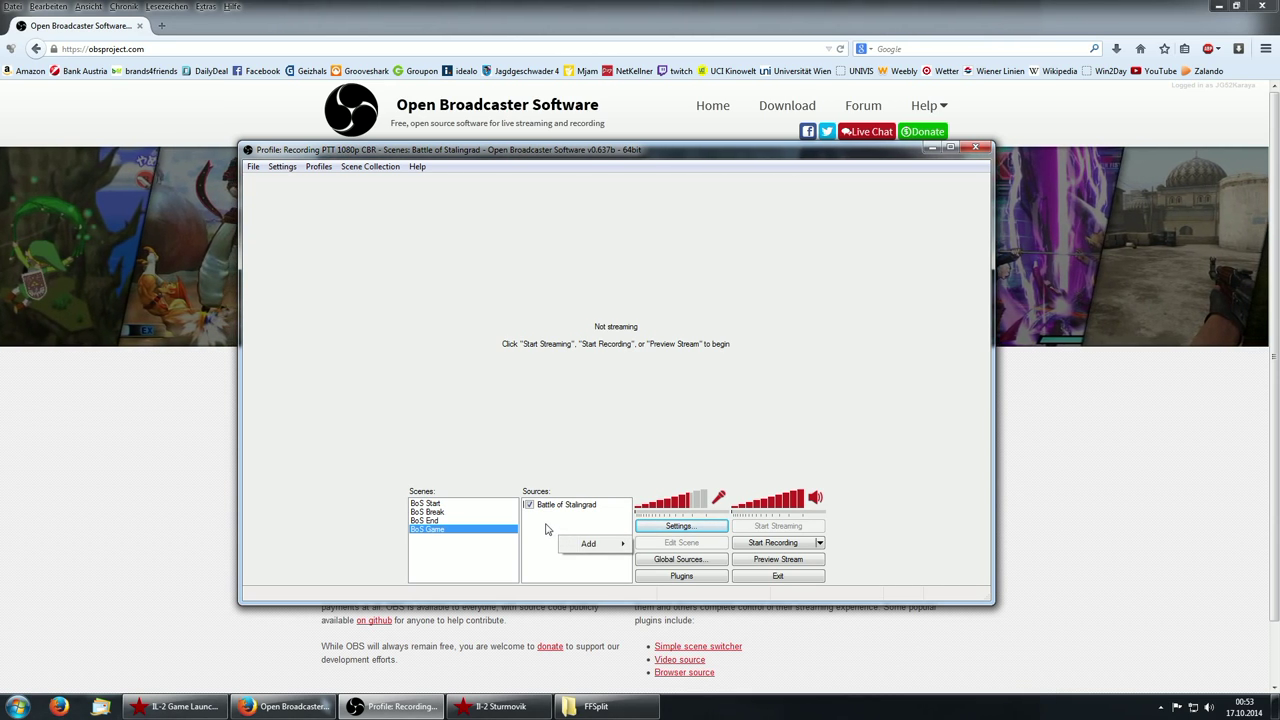
key(Escape)
click(677, 562)
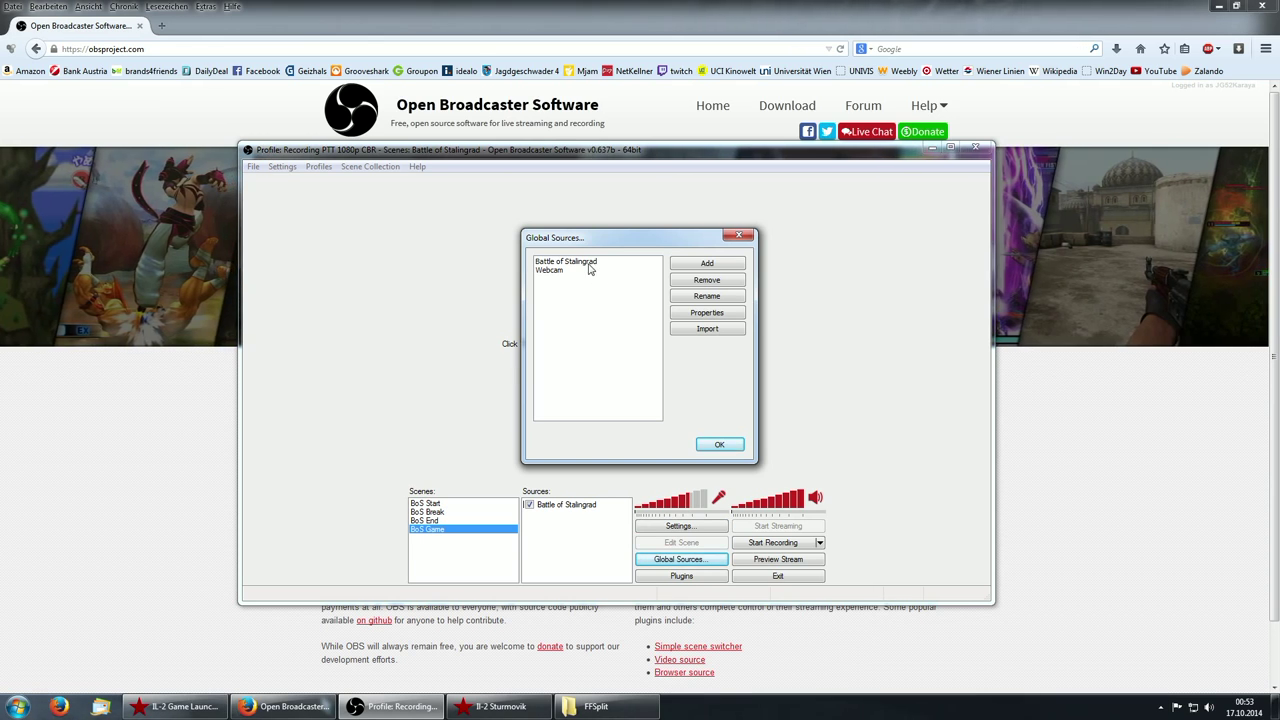
Reopen Global Sources and add a new Game Capture source named 'Test'
click(726, 237)
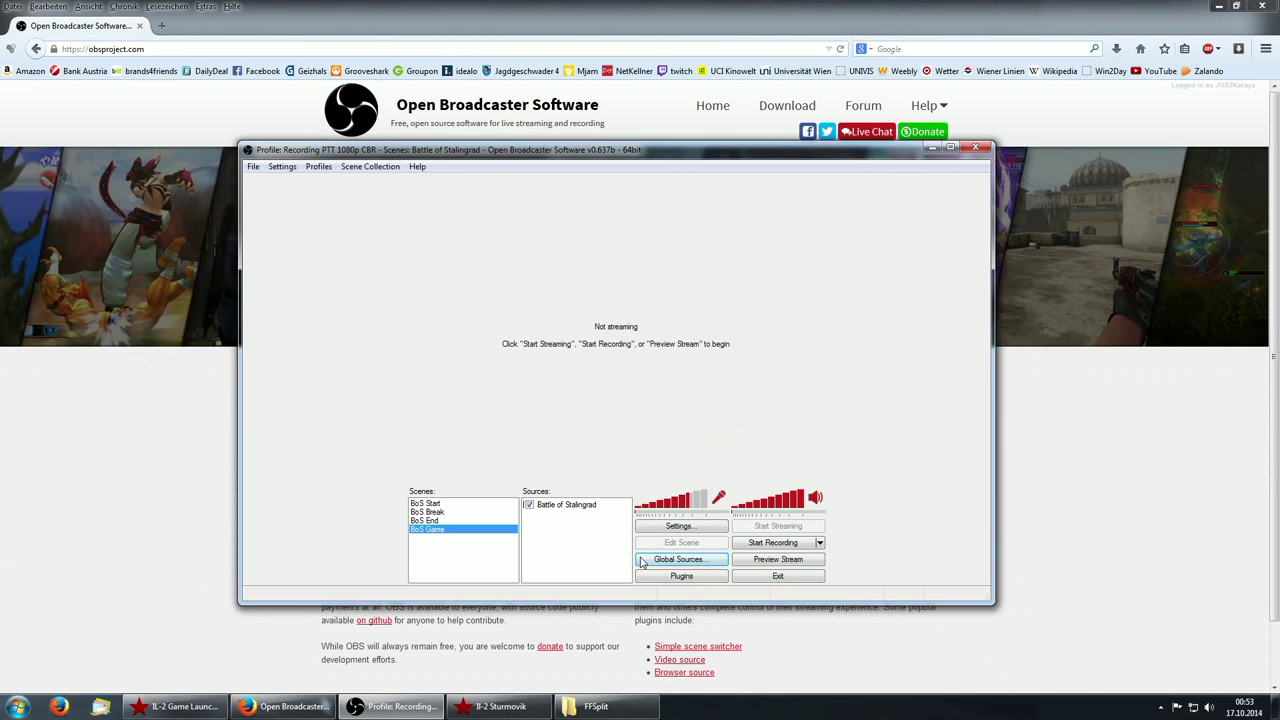
click(682, 562)
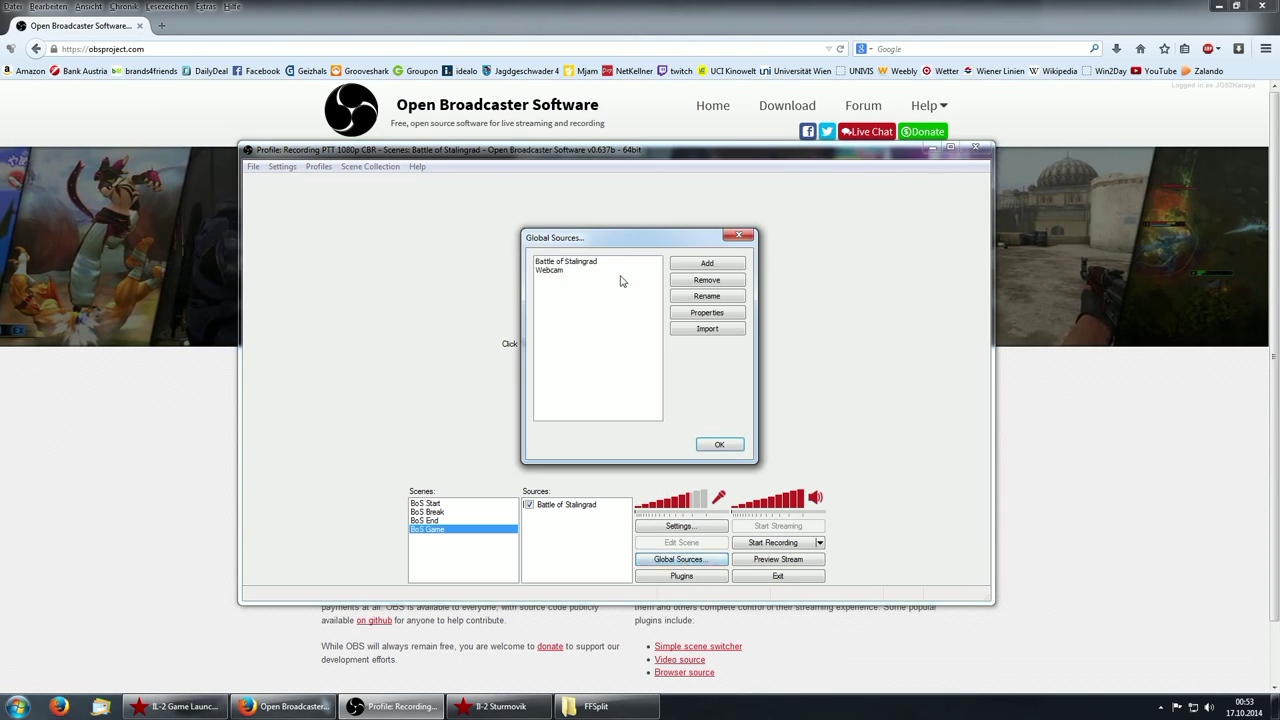
click(695, 265)
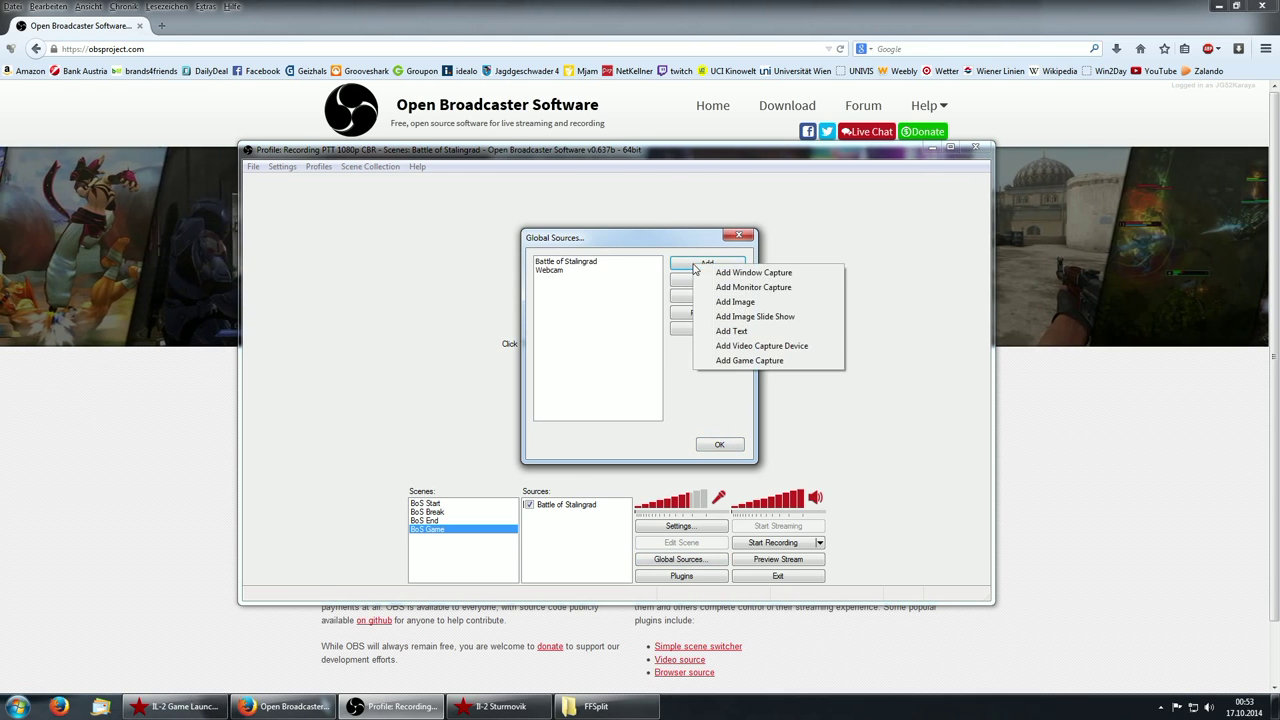
click(766, 362)
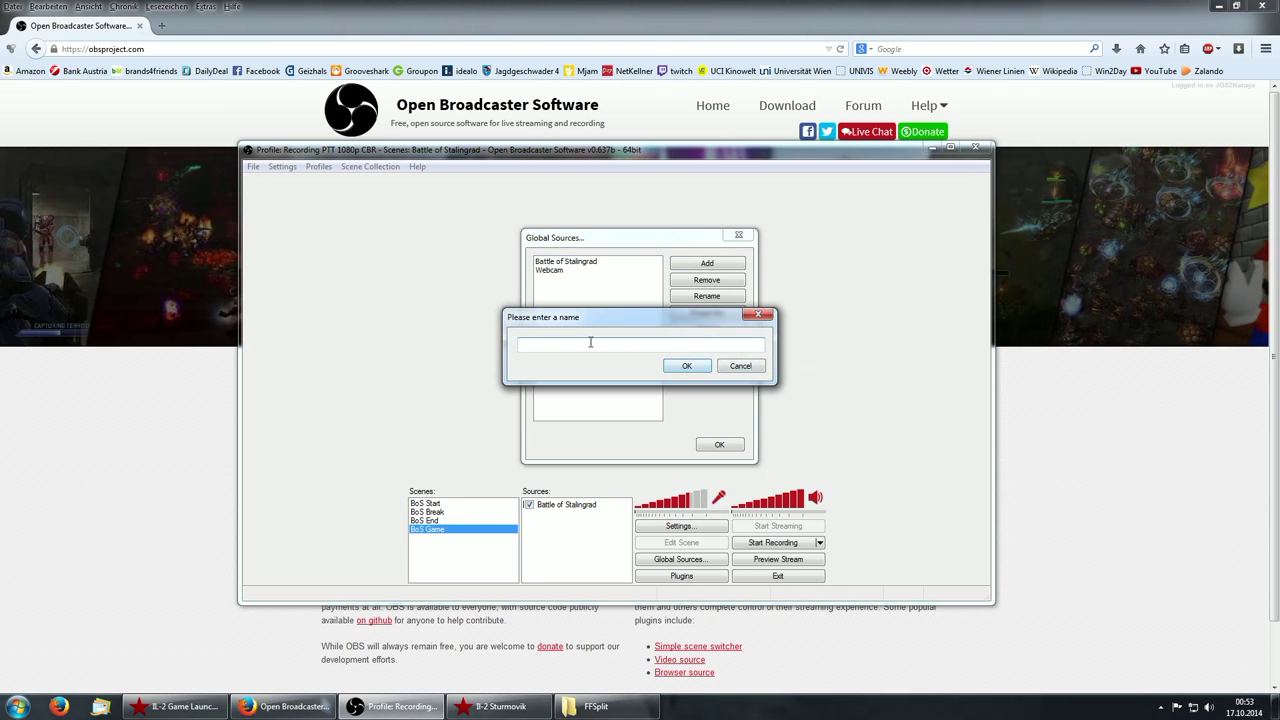
text(Test)
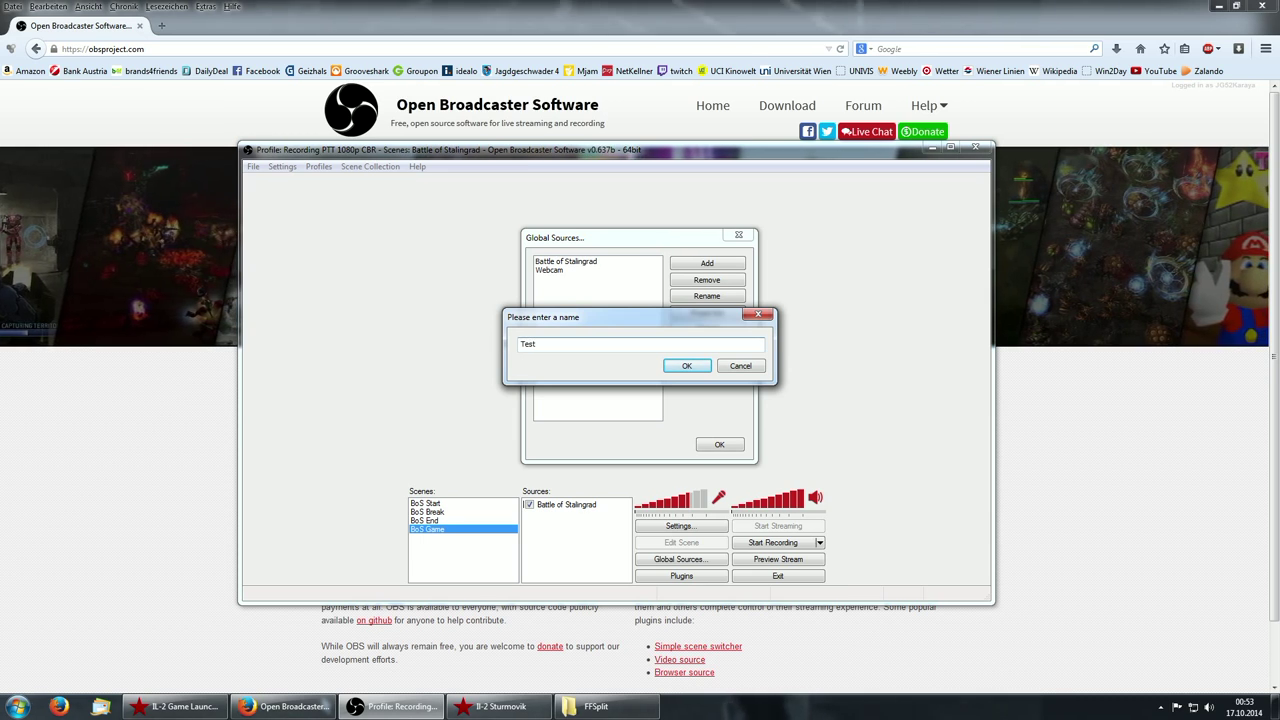
key(Return)
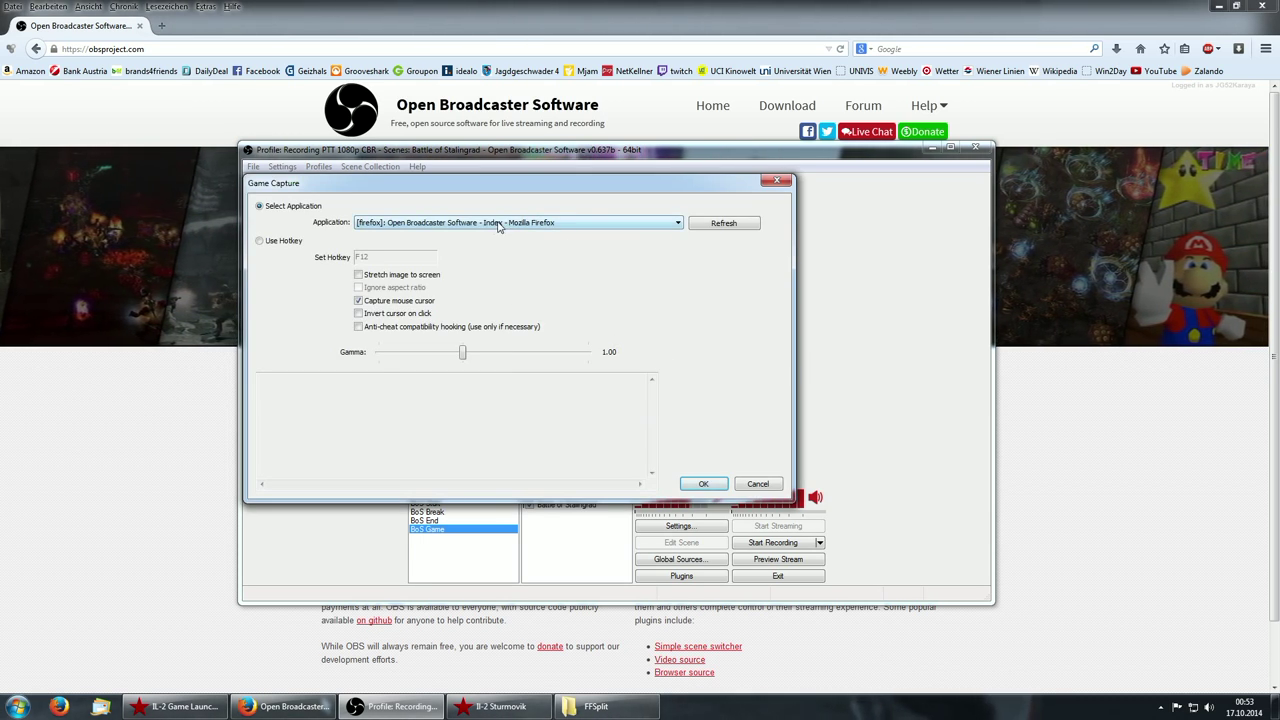
Refresh the applications and set the Test capture to [Il-2]: Il-2 Sturmovik, then confirm
click(712, 224)
click(455, 224)
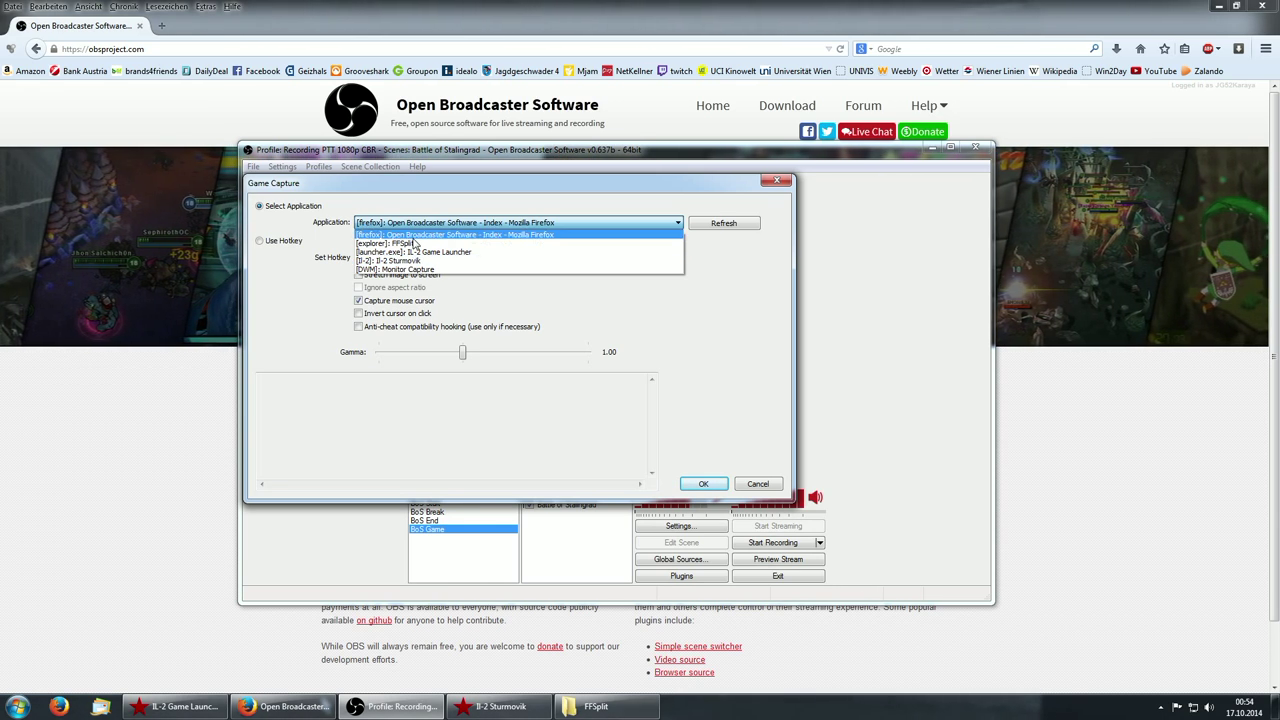
click(468, 264)
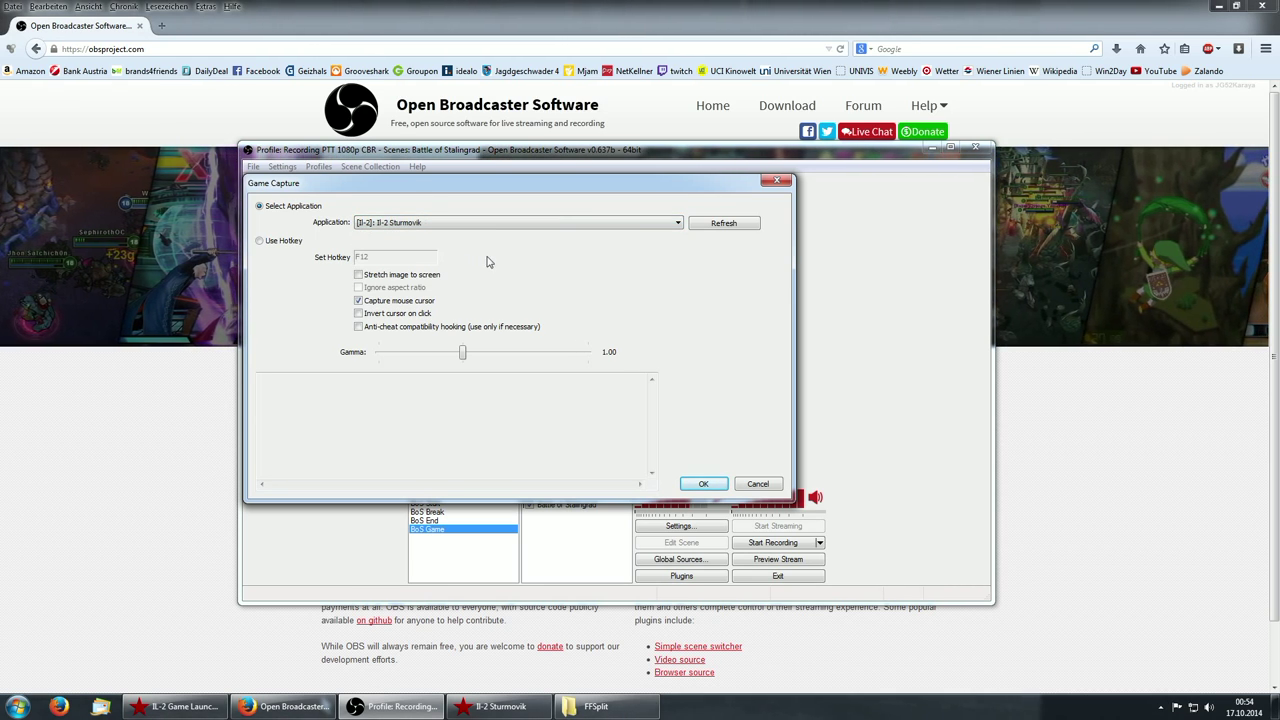
click(701, 483)
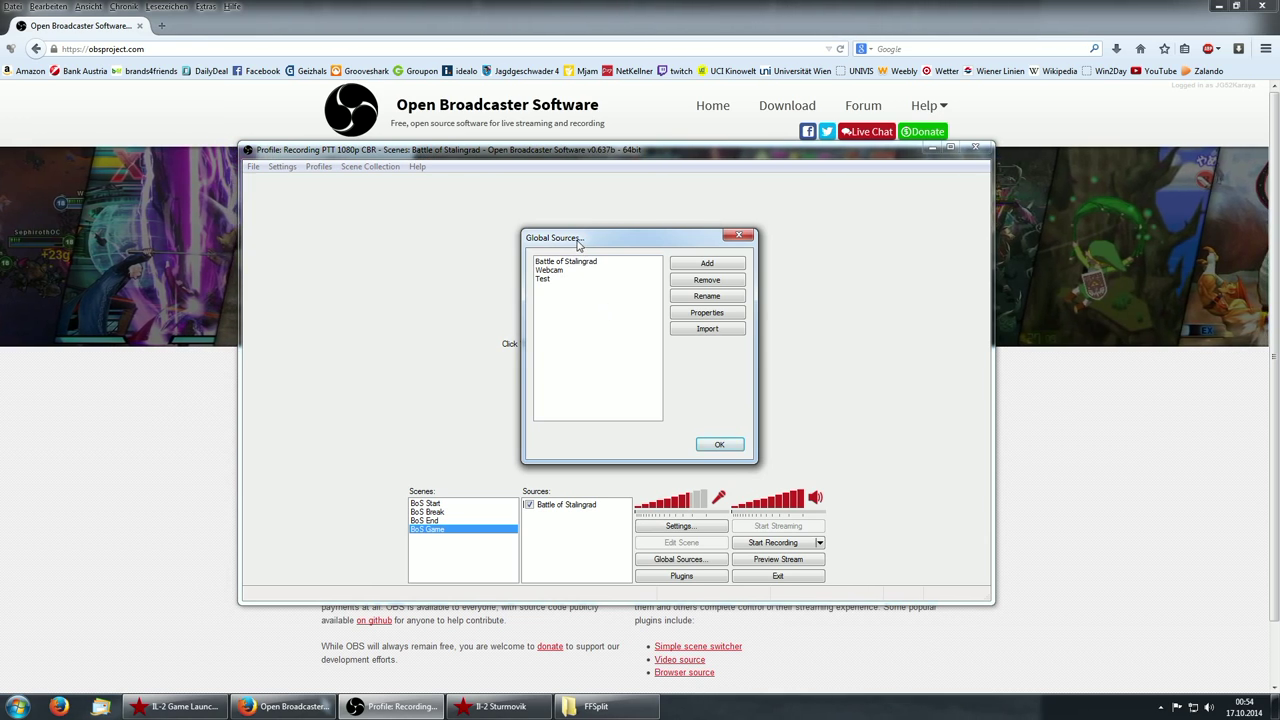
Move the Global Sources dialog aside and close it with OK
drag(577, 243, 543, 209)
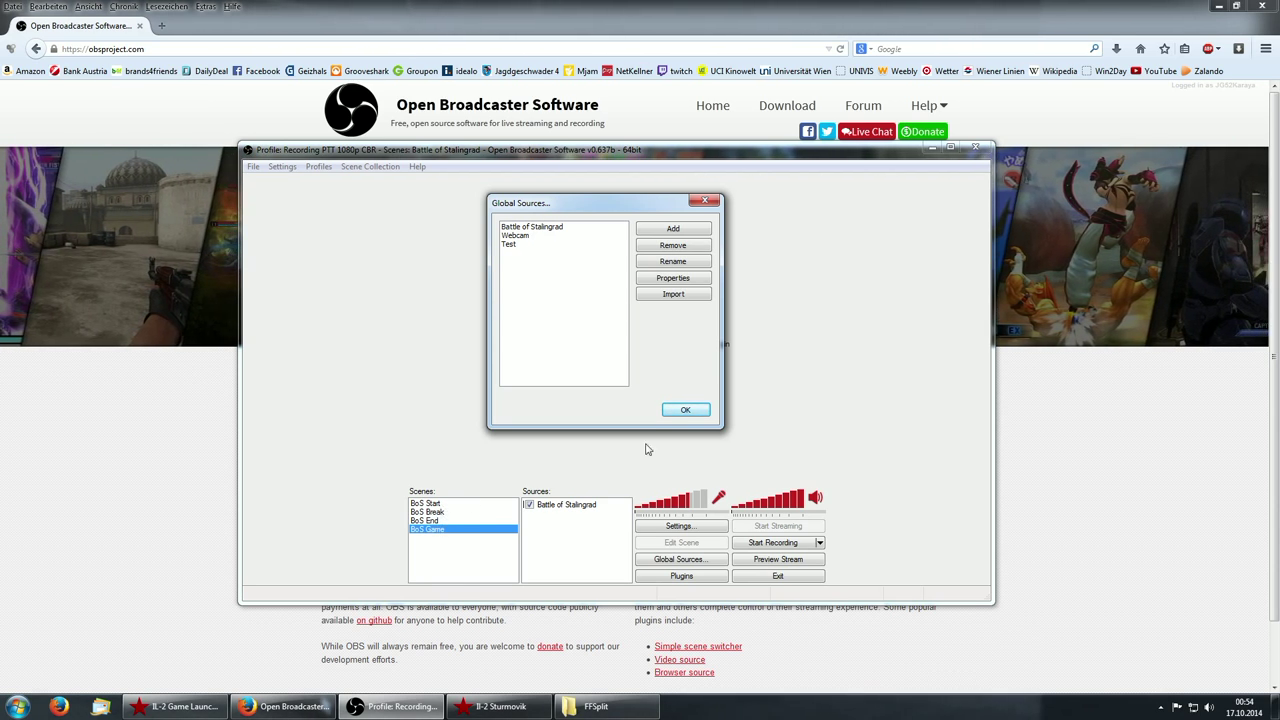
click(683, 412)
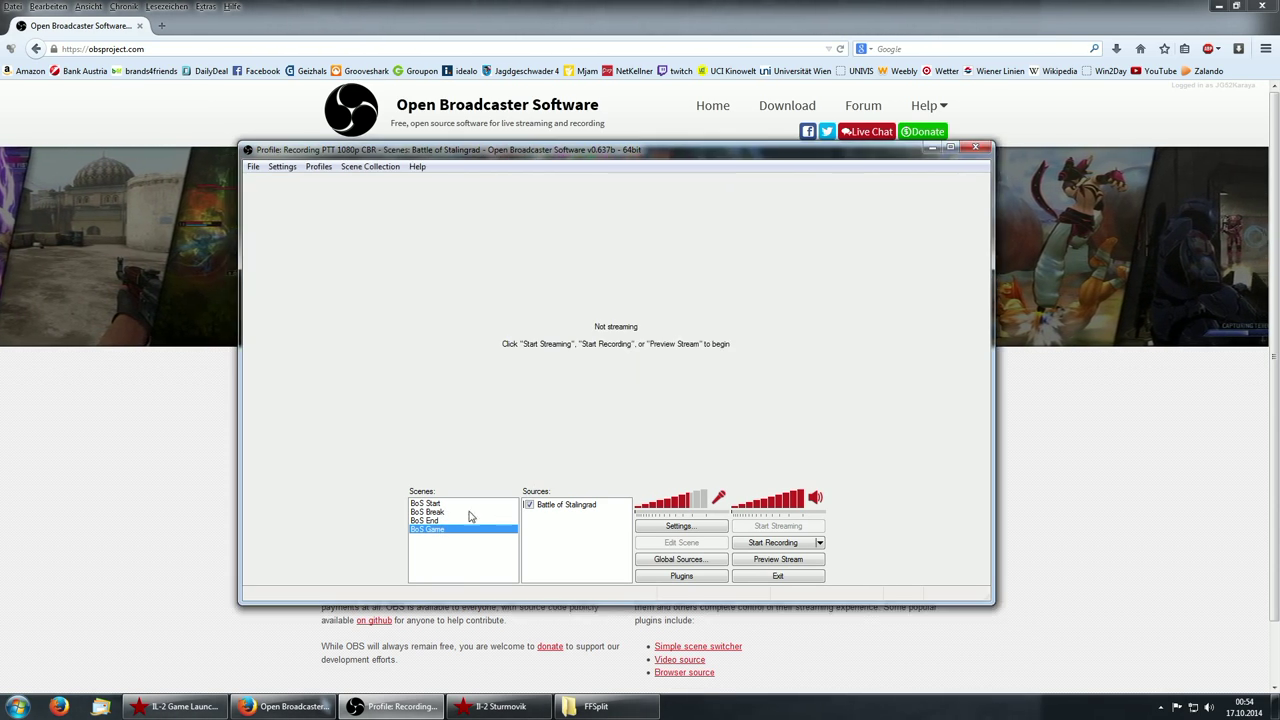
Confirm Test appears under Add > Global Source for BoS End, then reopen Global Sources from BoS Game
click(453, 504)
click(460, 521)
key(Up)
key(Up)
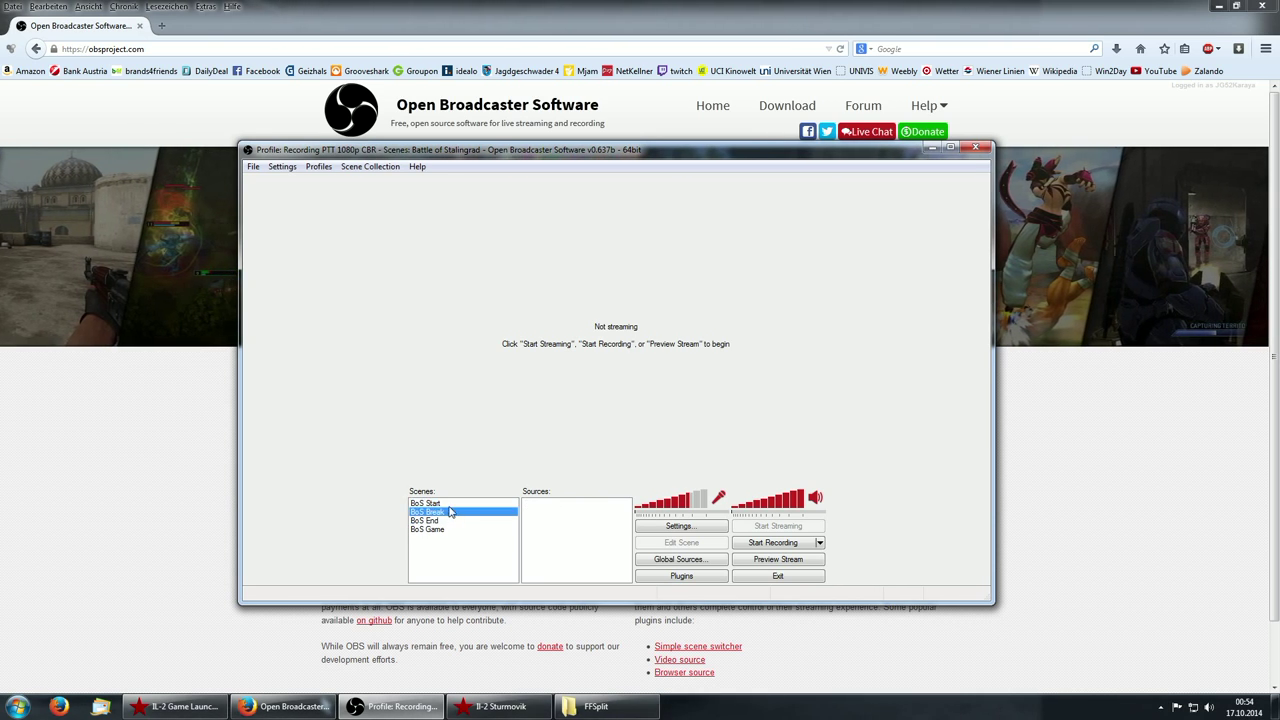
key(Down)
key(Down)
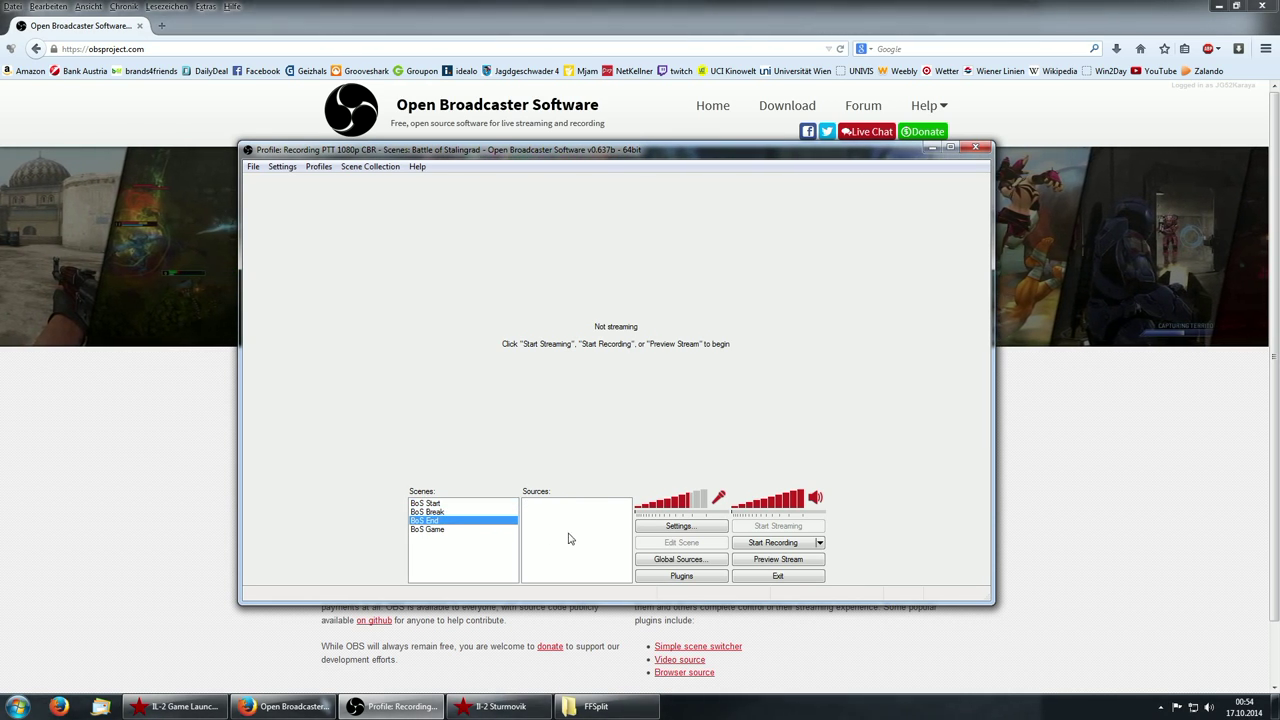
right_click(562, 532)
mouse_move(588, 538)
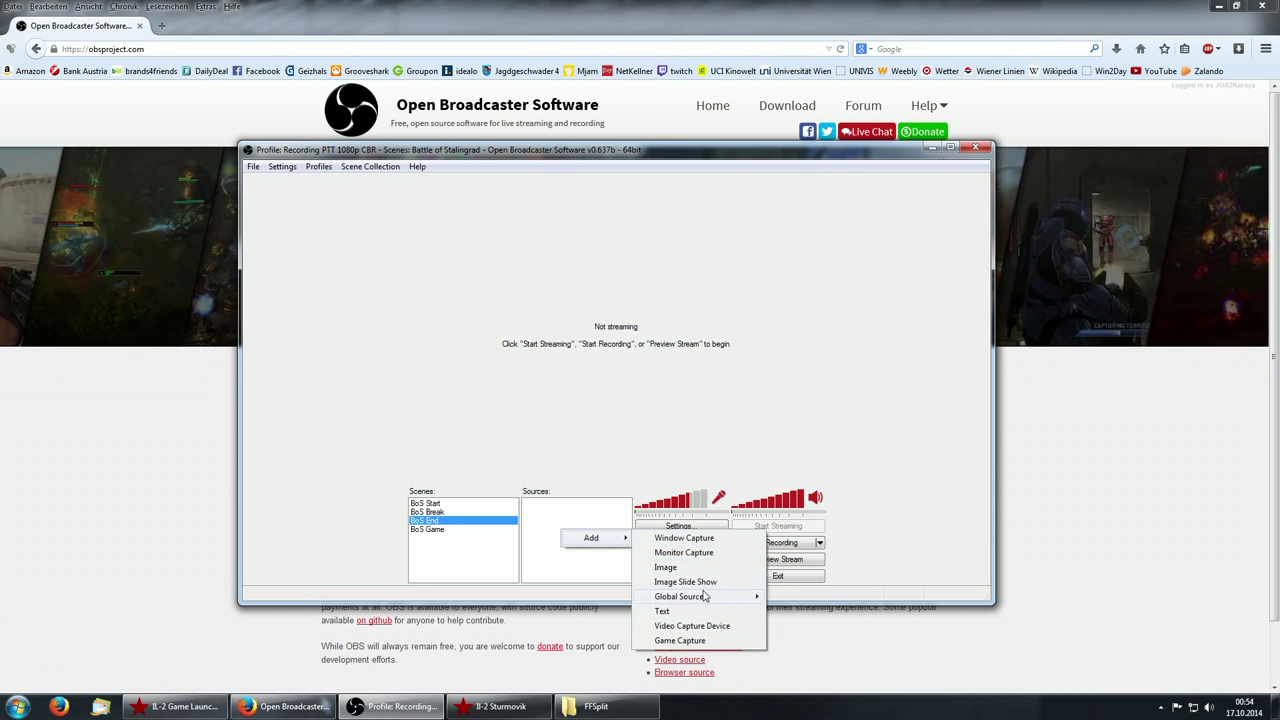
mouse_move(752, 596)
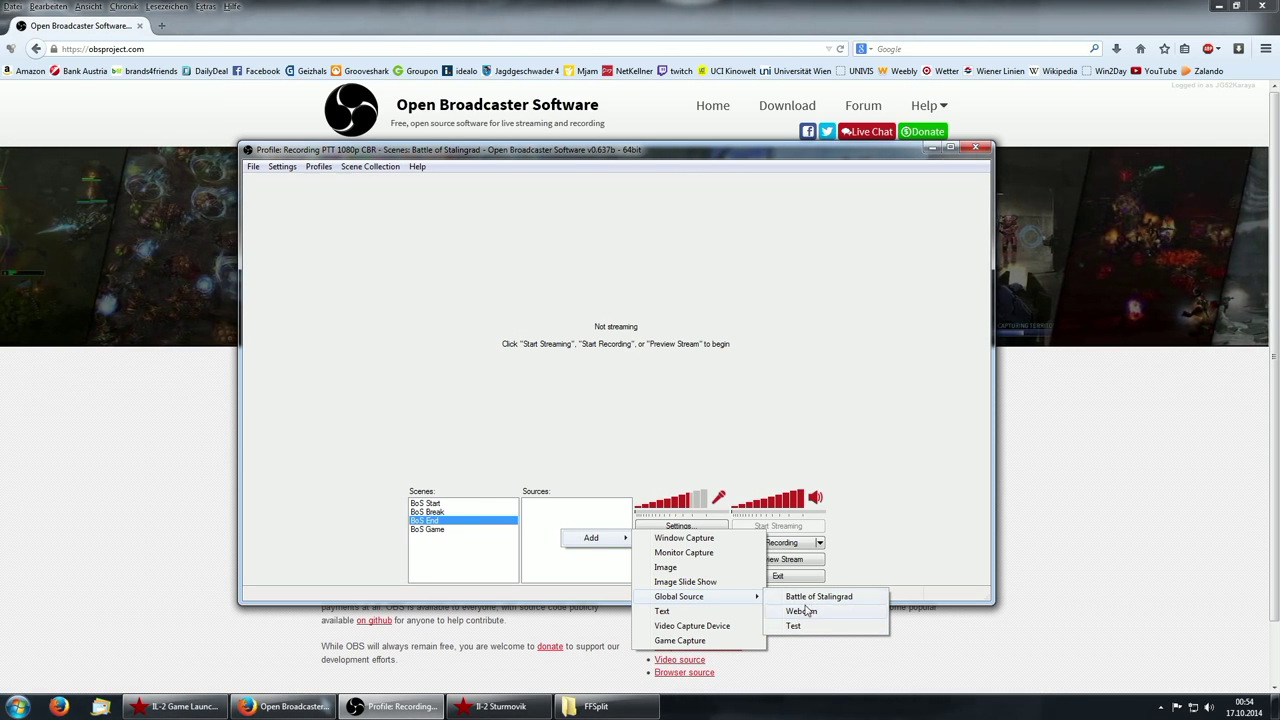
click(547, 553)
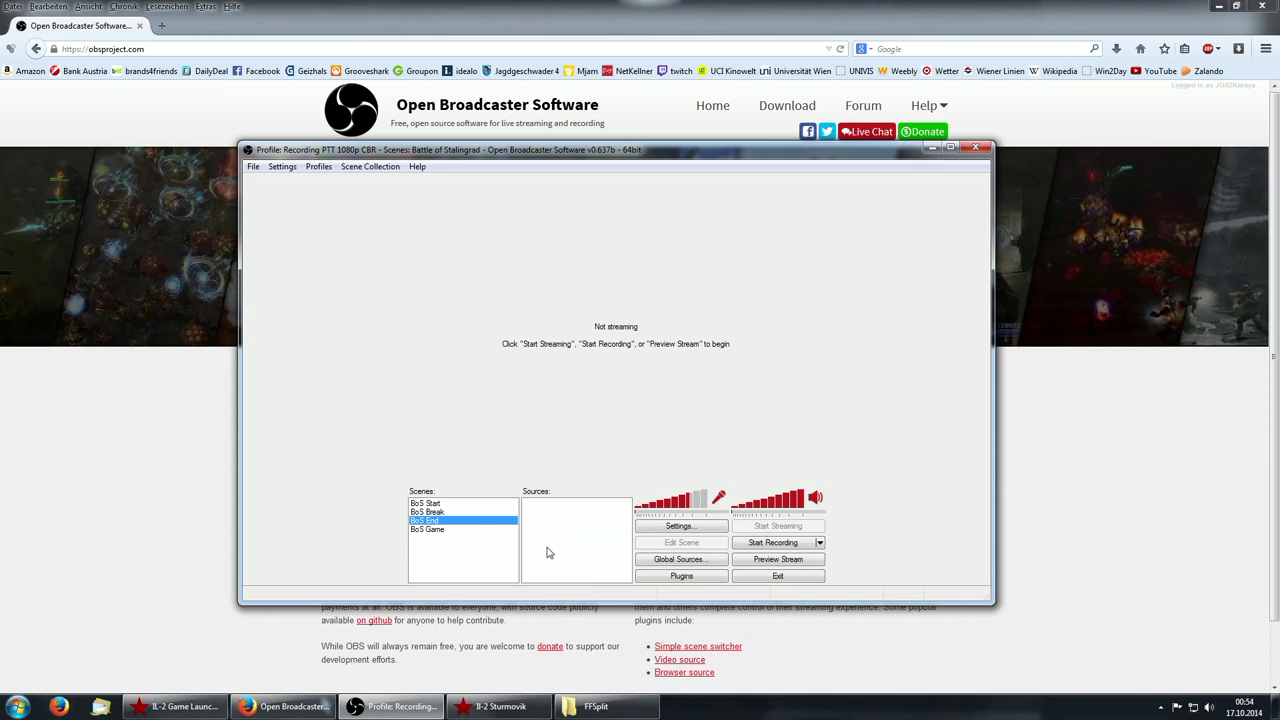
key(Down)
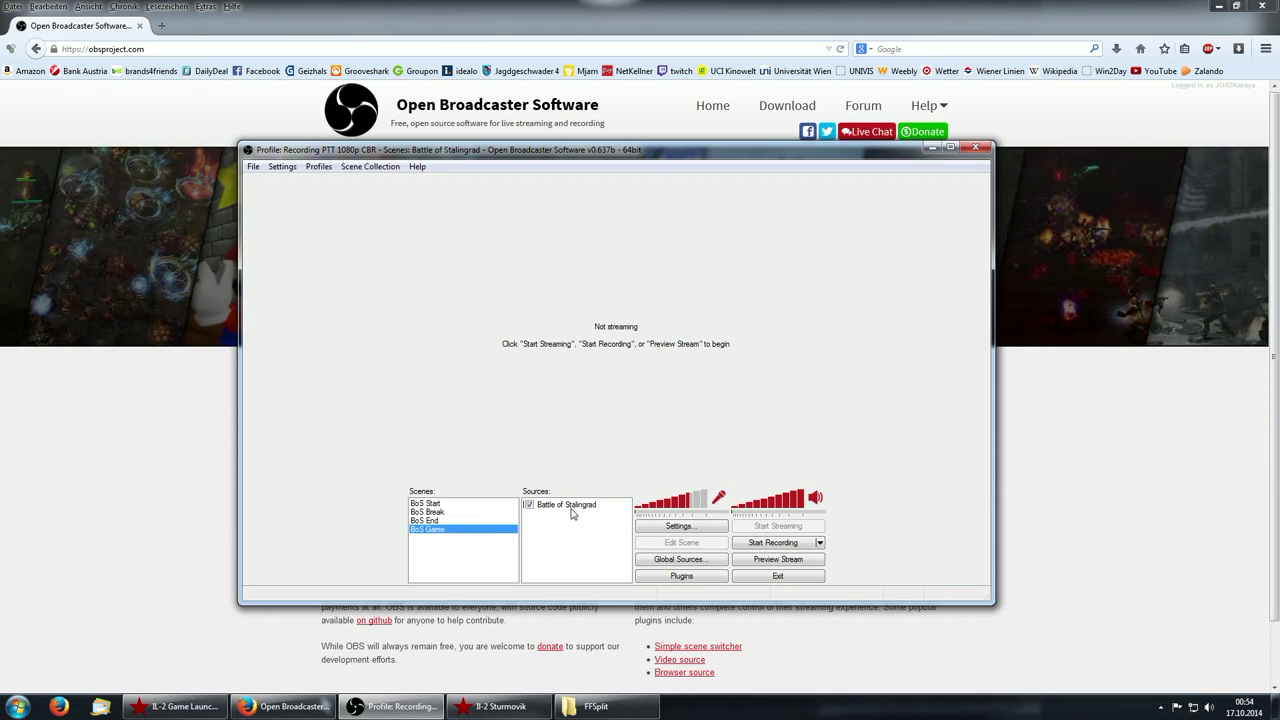
click(681, 559)
Delete the Test global source and close the Global Sources list
click(571, 278)
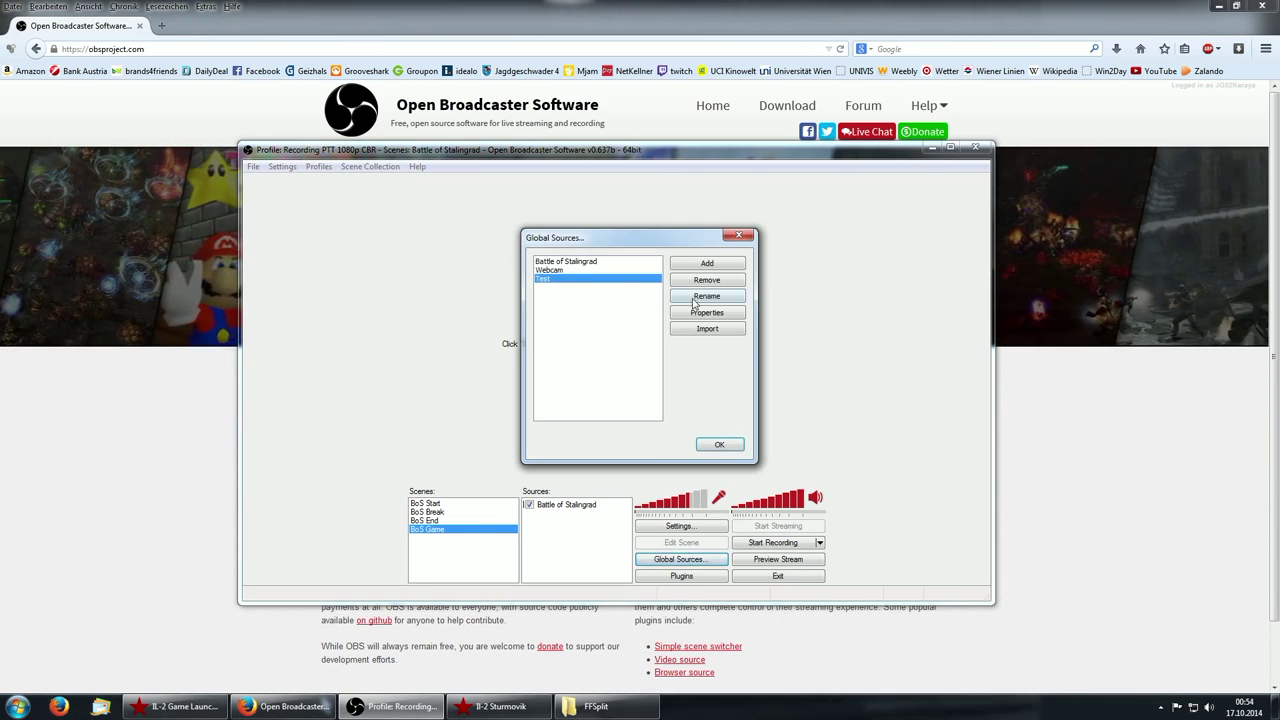
click(702, 280)
click(695, 400)
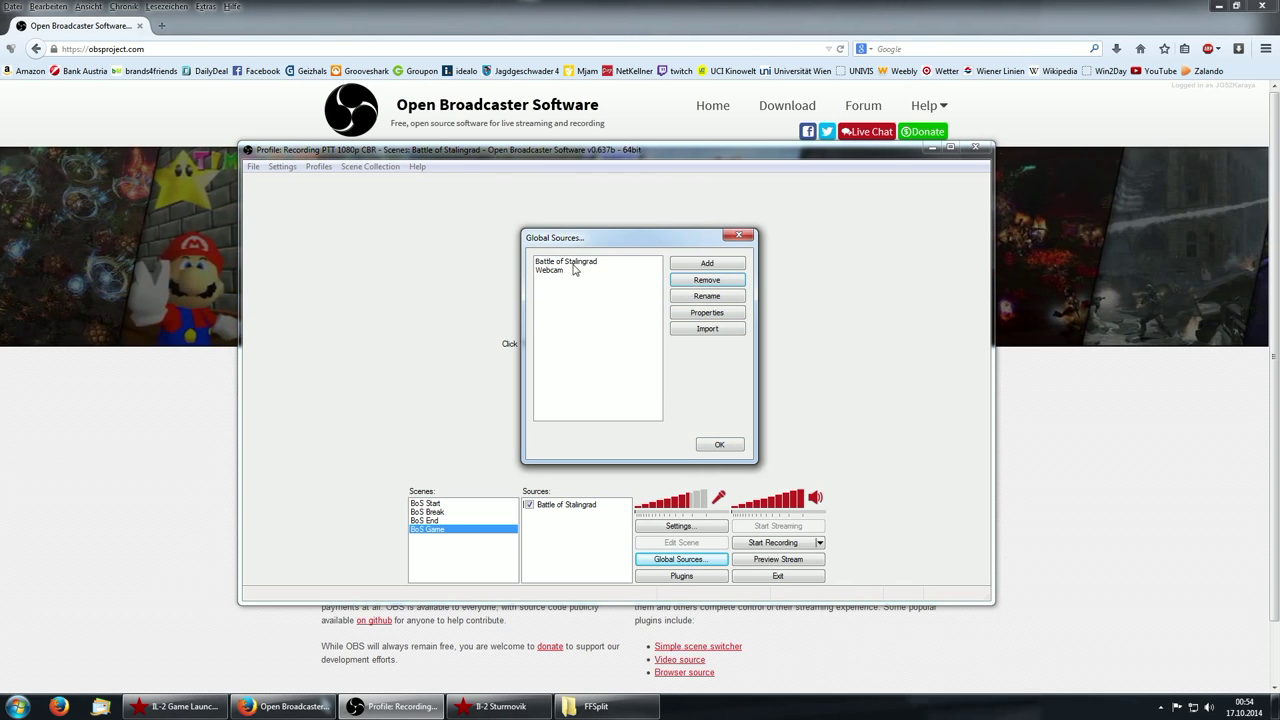
click(719, 444)
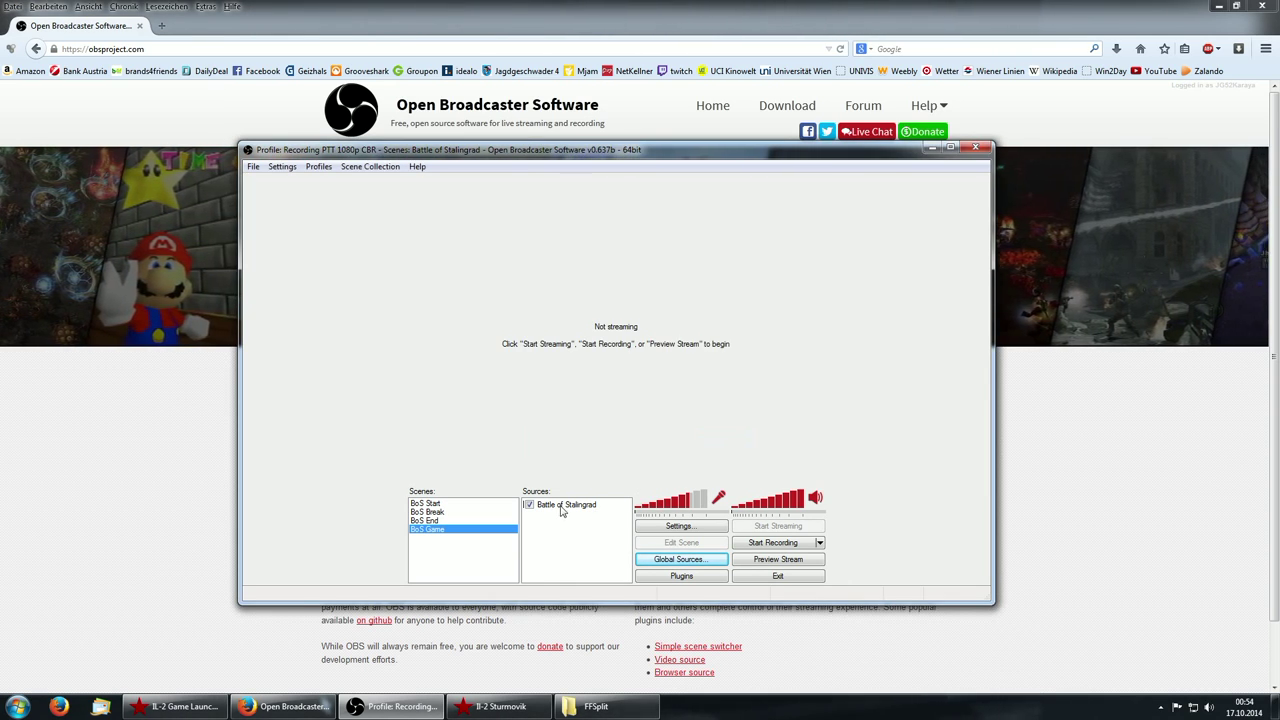
Reopen the Global Sources manager, move it aside, and bring up the source type menu
click(557, 512)
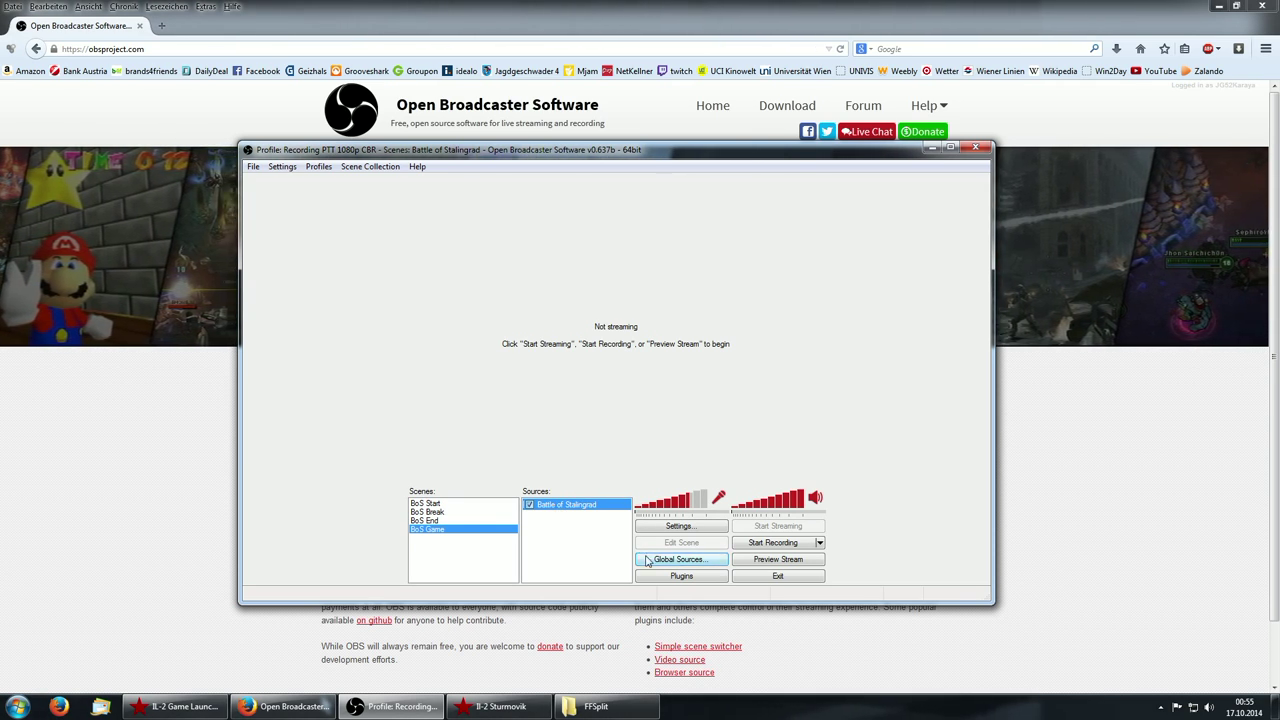
click(681, 559)
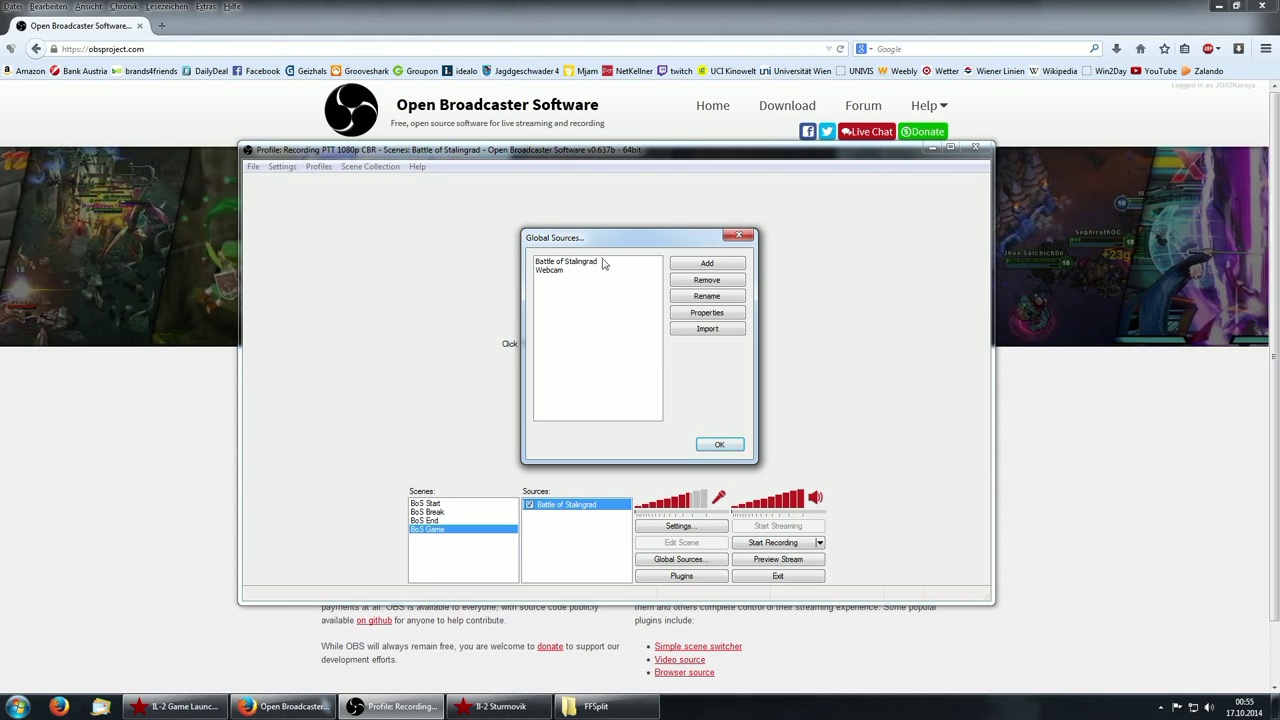
mouse_move(600, 246)
mouse_down()
mouse_move(574, 221)
mouse_move(560, 229)
mouse_move(578, 236)
mouse_up()
click(685, 251)
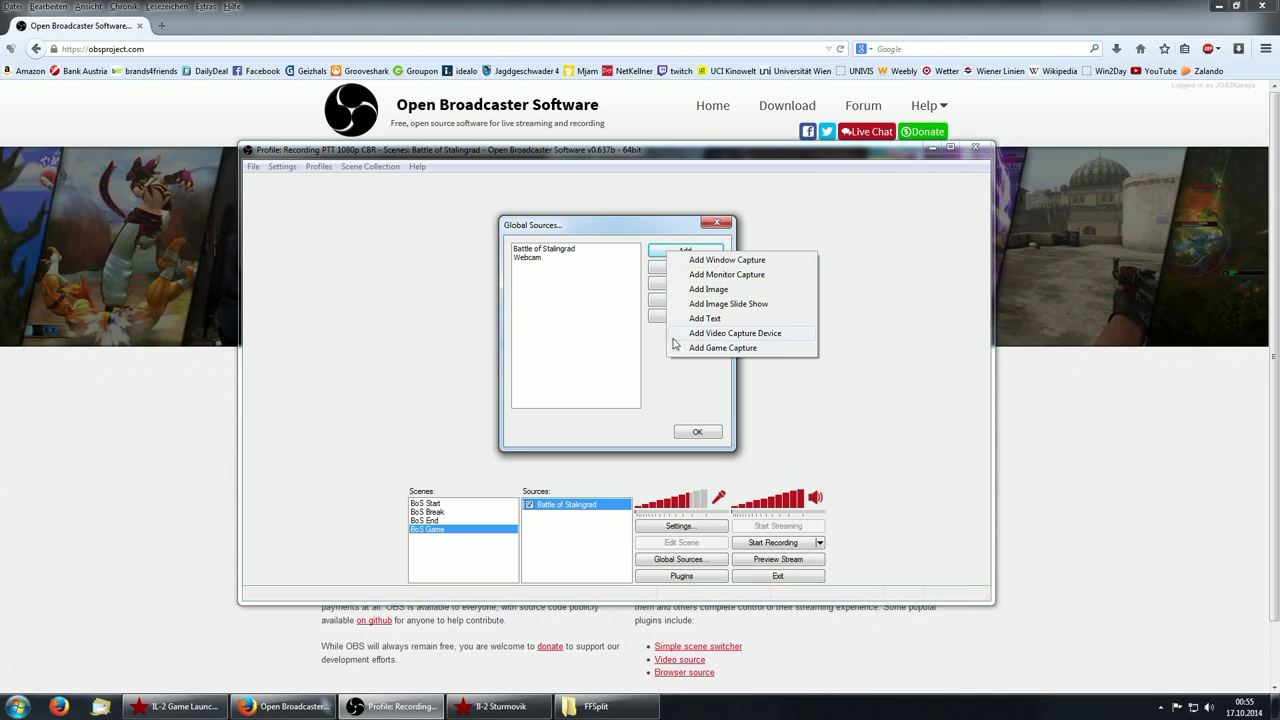
click(616, 320)
click(540, 258)
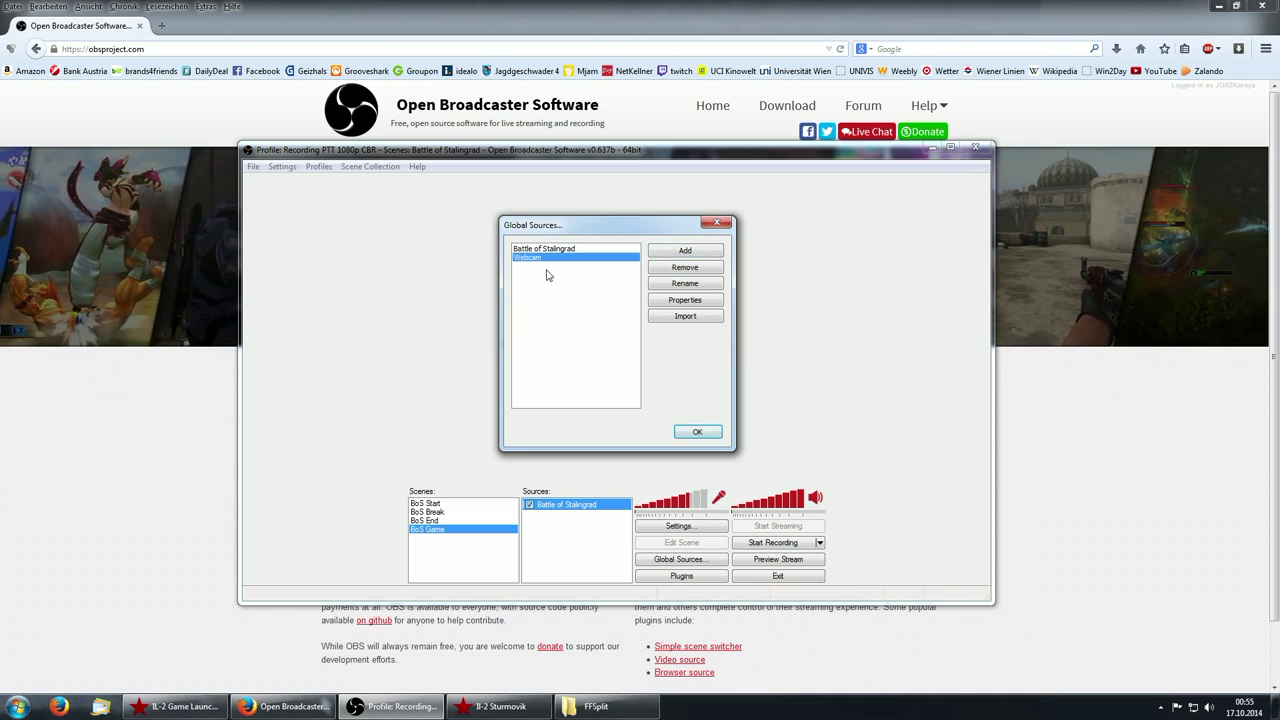
click(684, 250)
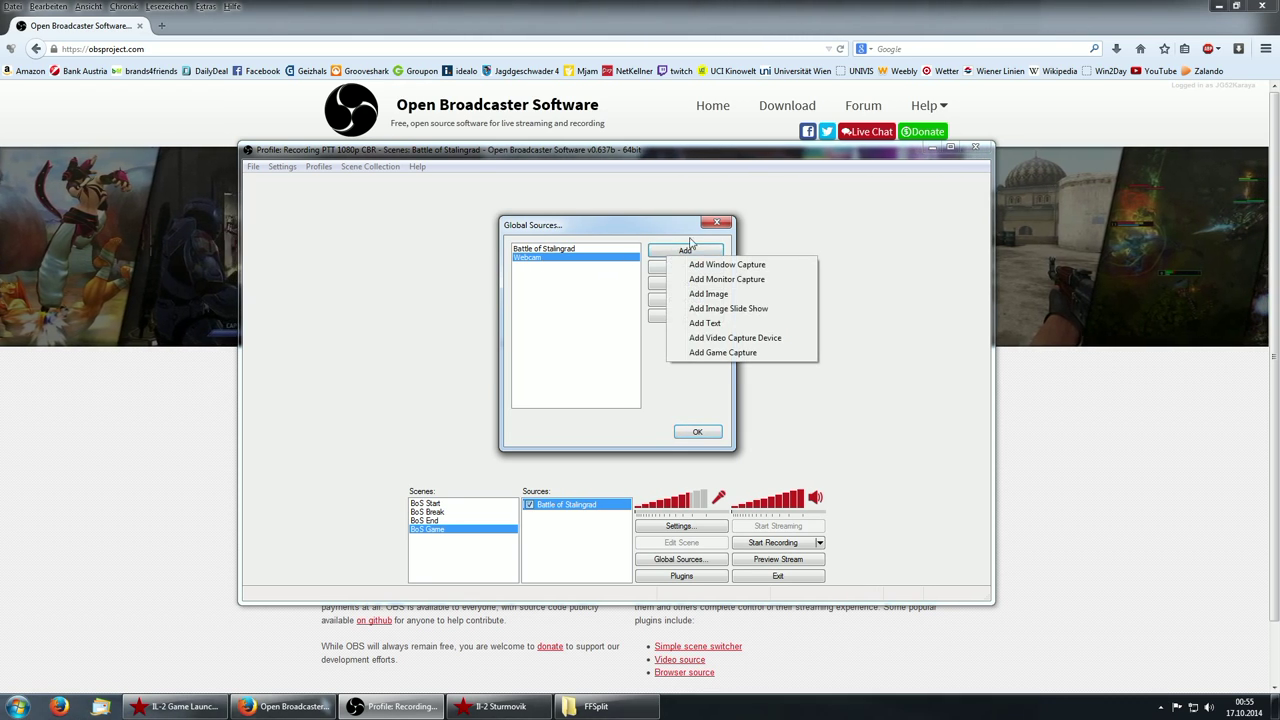
click(739, 340)
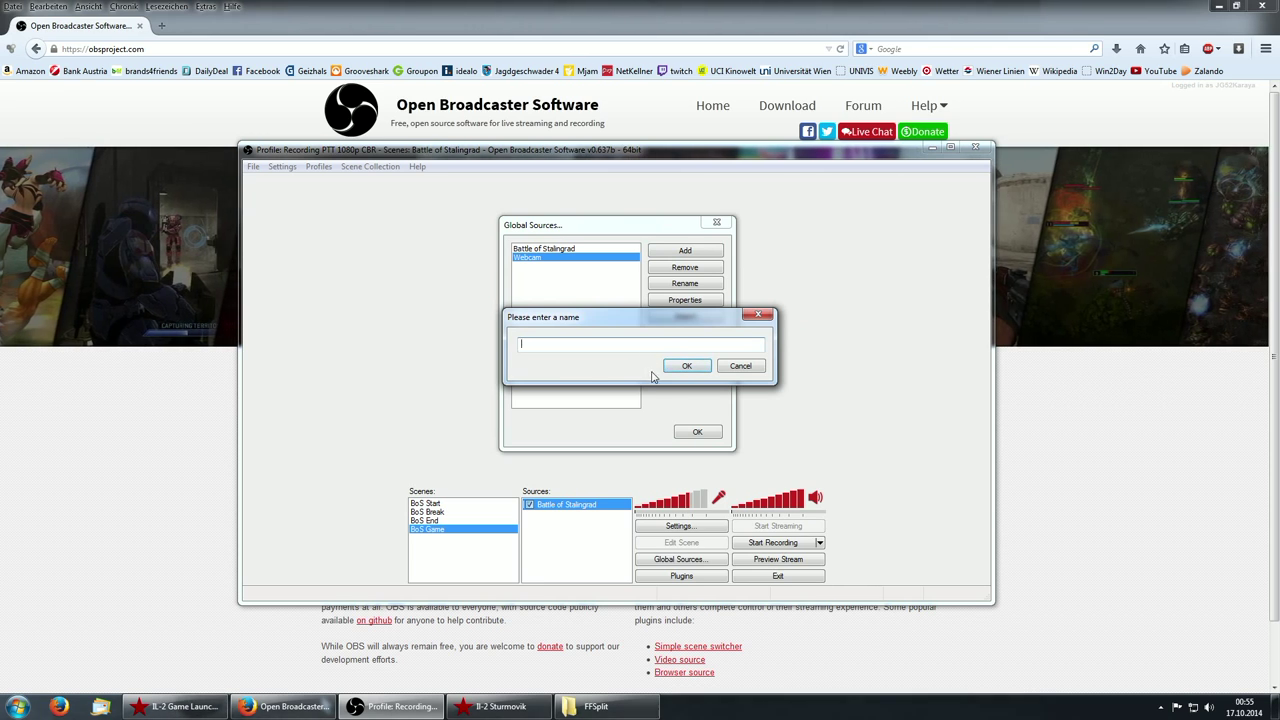
text(Test)
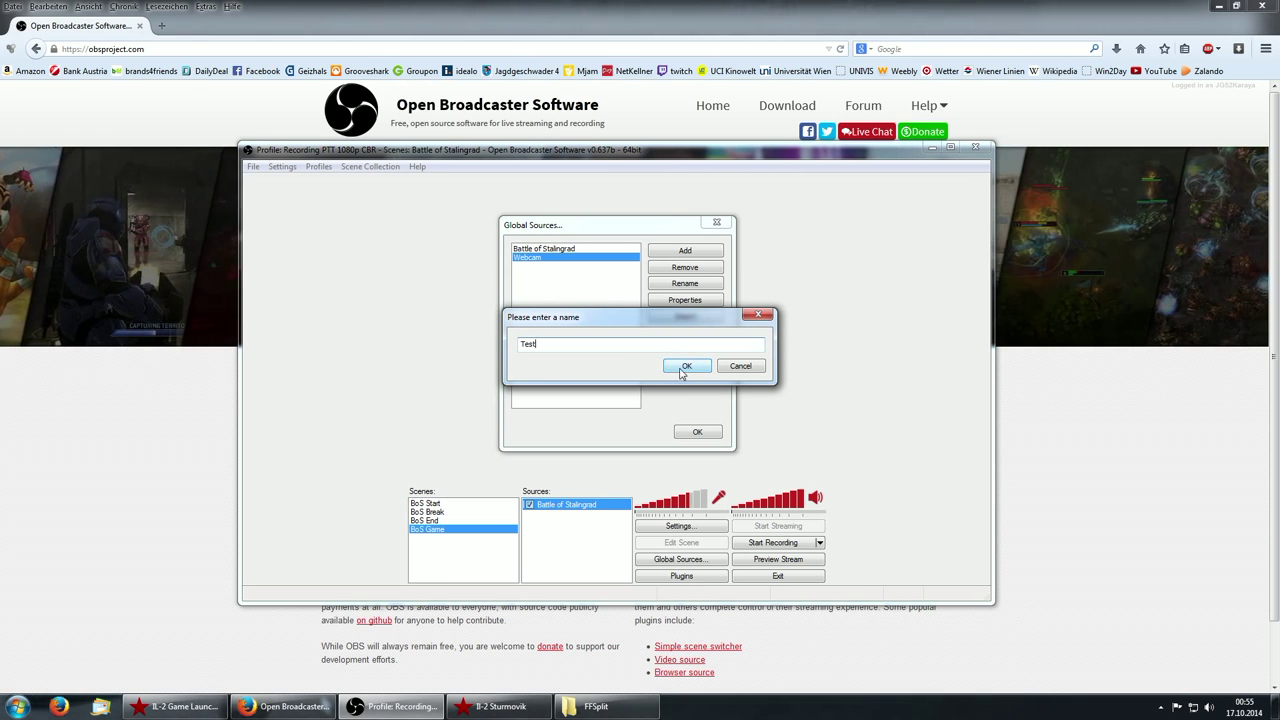
click(680, 369)
drag(644, 184, 613, 199)
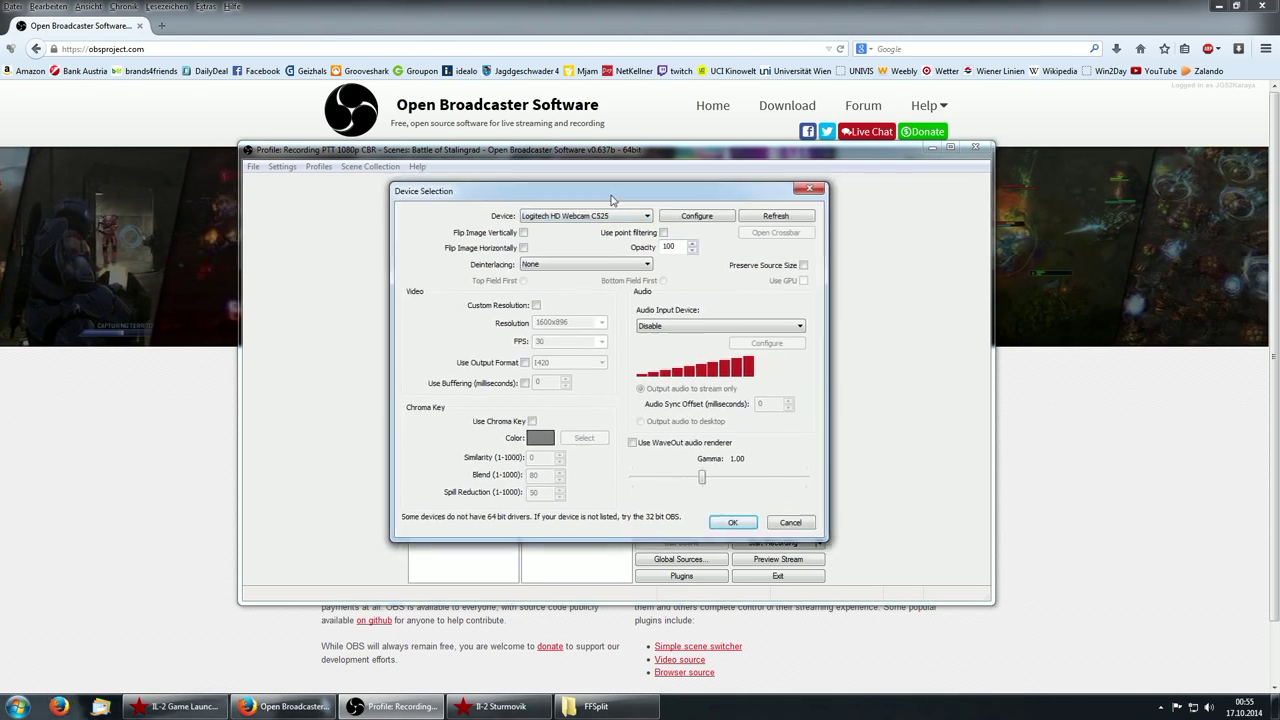
click(550, 216)
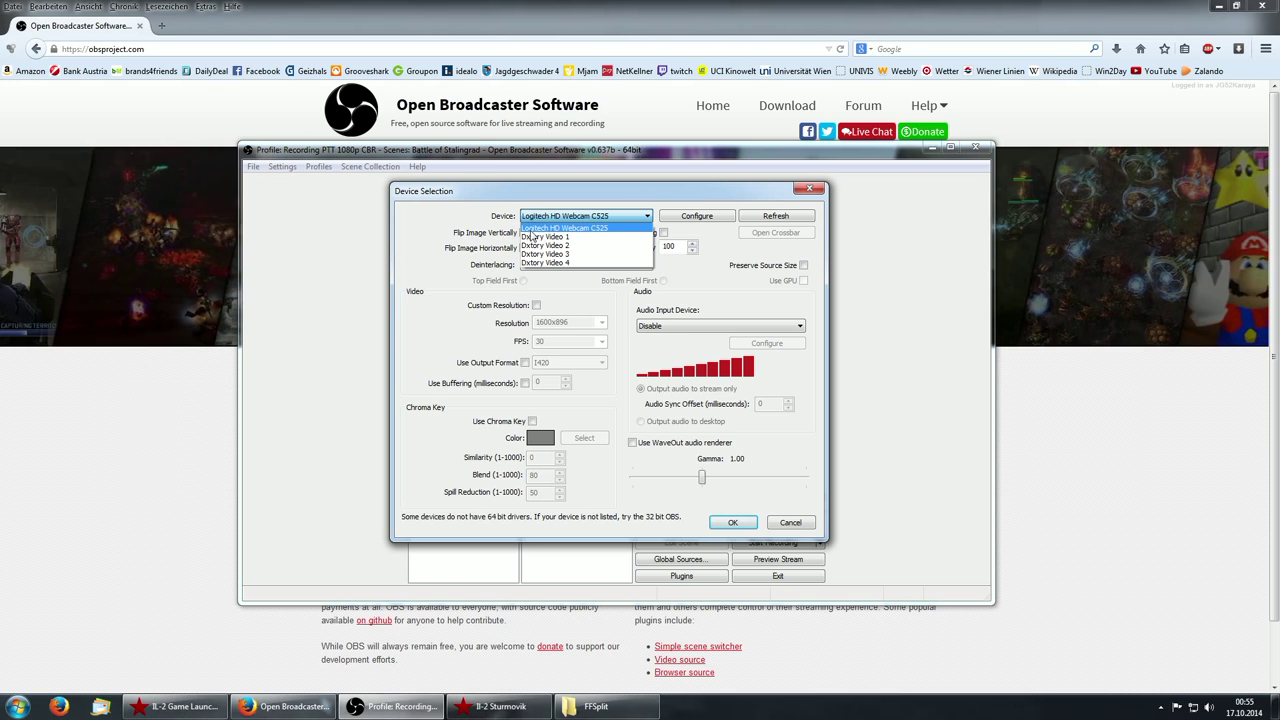
click(601, 226)
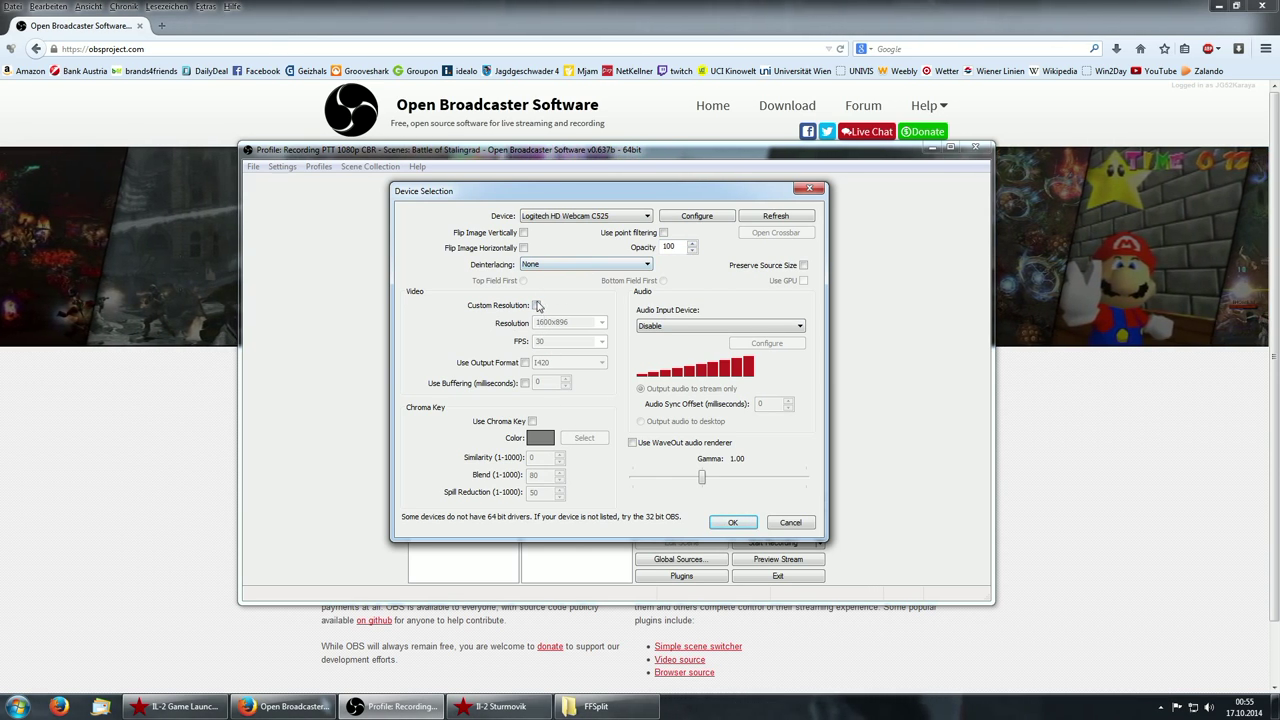
click(731, 522)
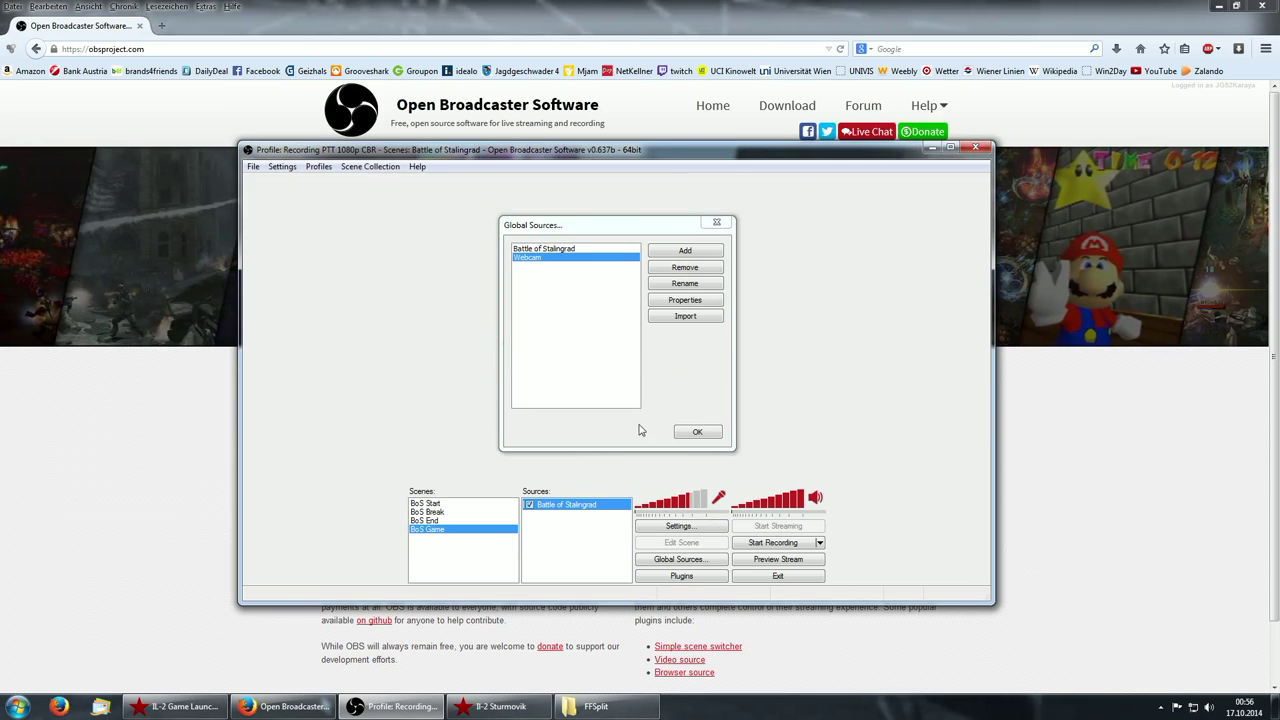
Close Global Sources and look through the BoS Start, BoS Break and BoS Game scenes
click(699, 431)
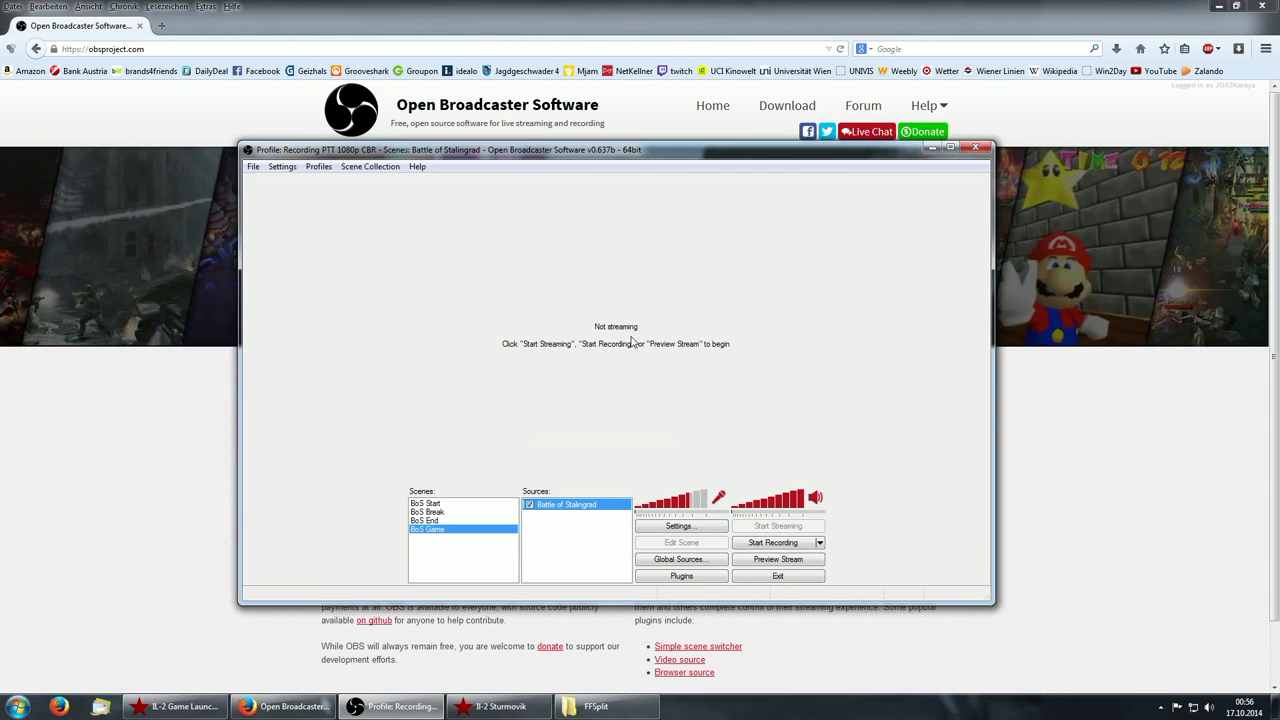
click(440, 503)
click(437, 512)
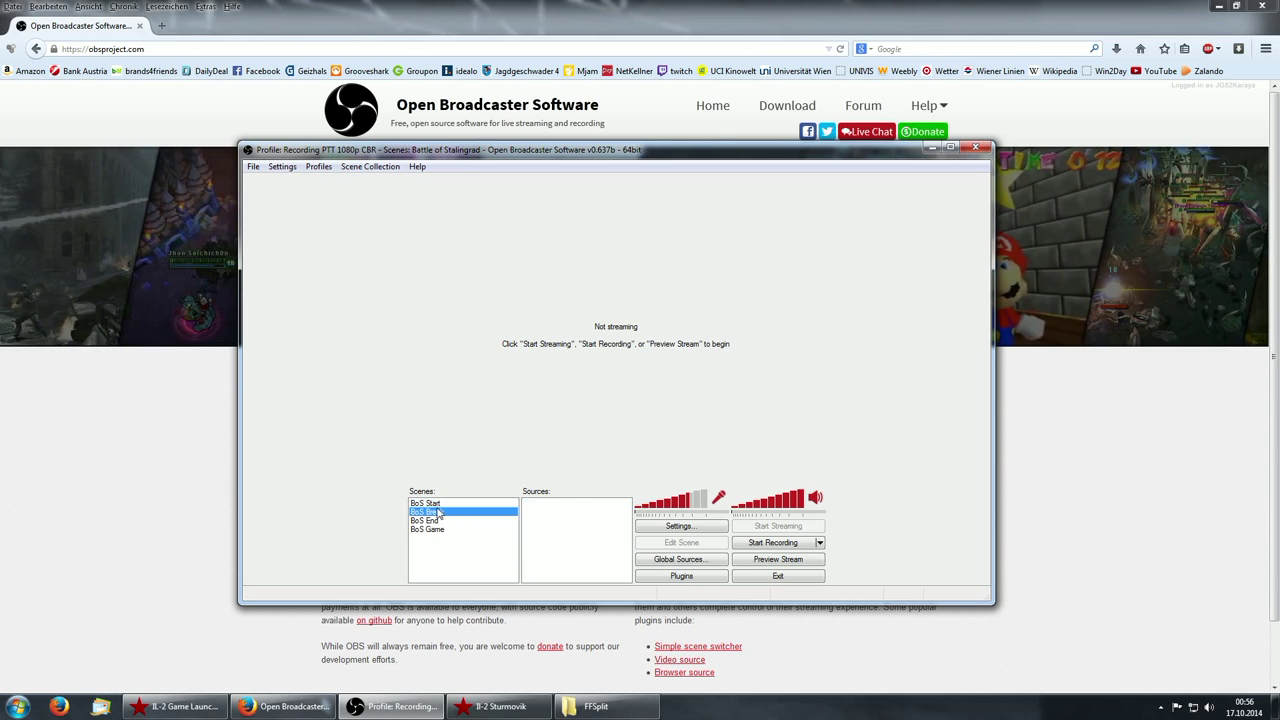
click(437, 503)
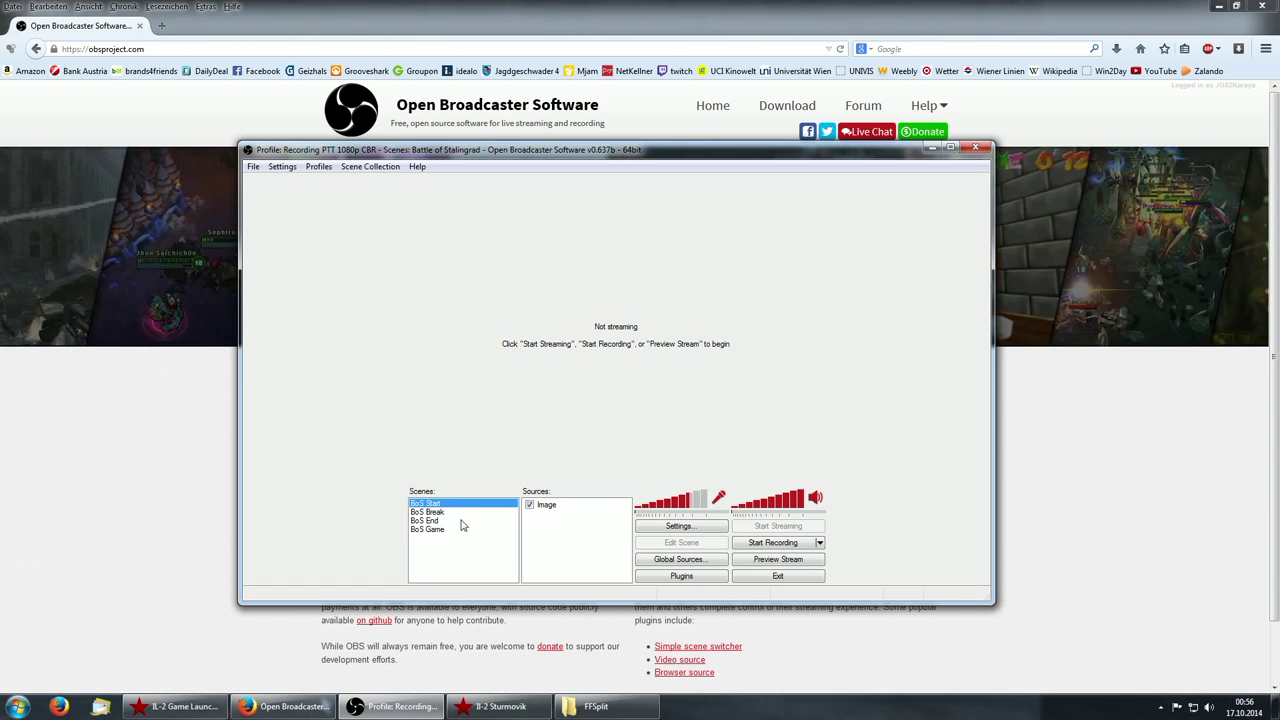
click(439, 530)
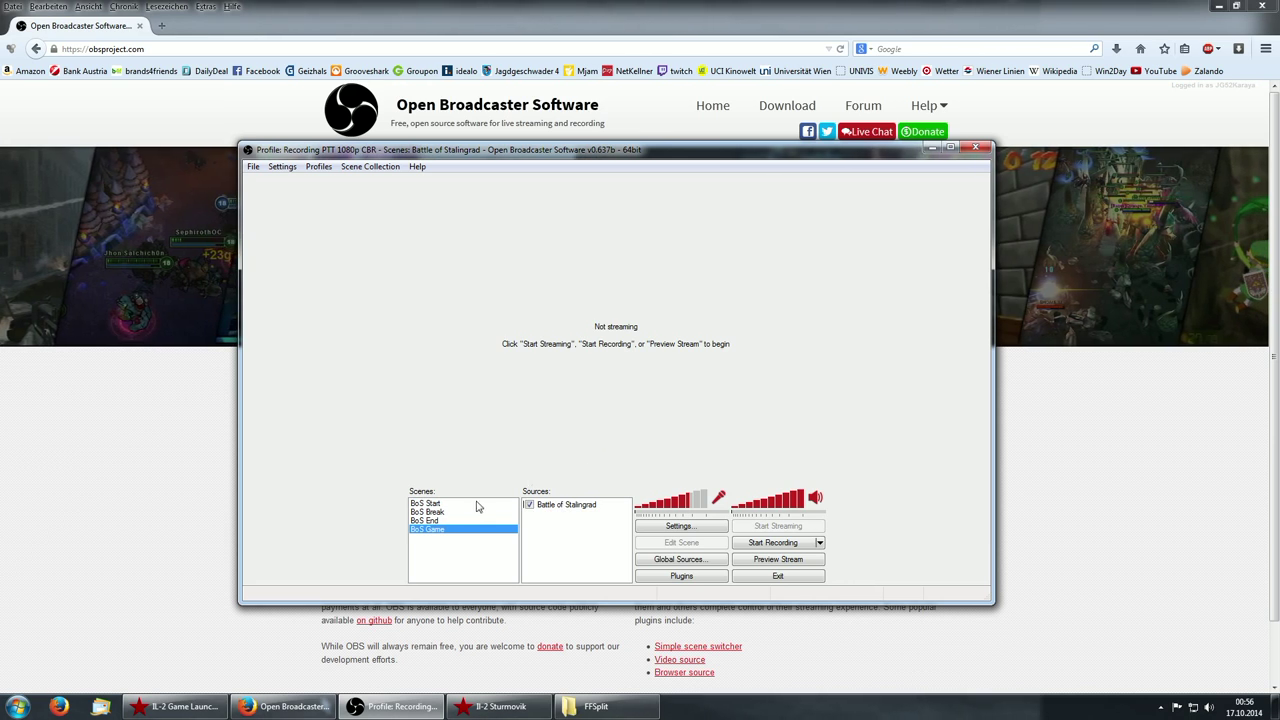
Preview the BoS Start scene briefly, stop it, and select Battle of Stalingrad in BoS Game
click(477, 504)
click(778, 559)
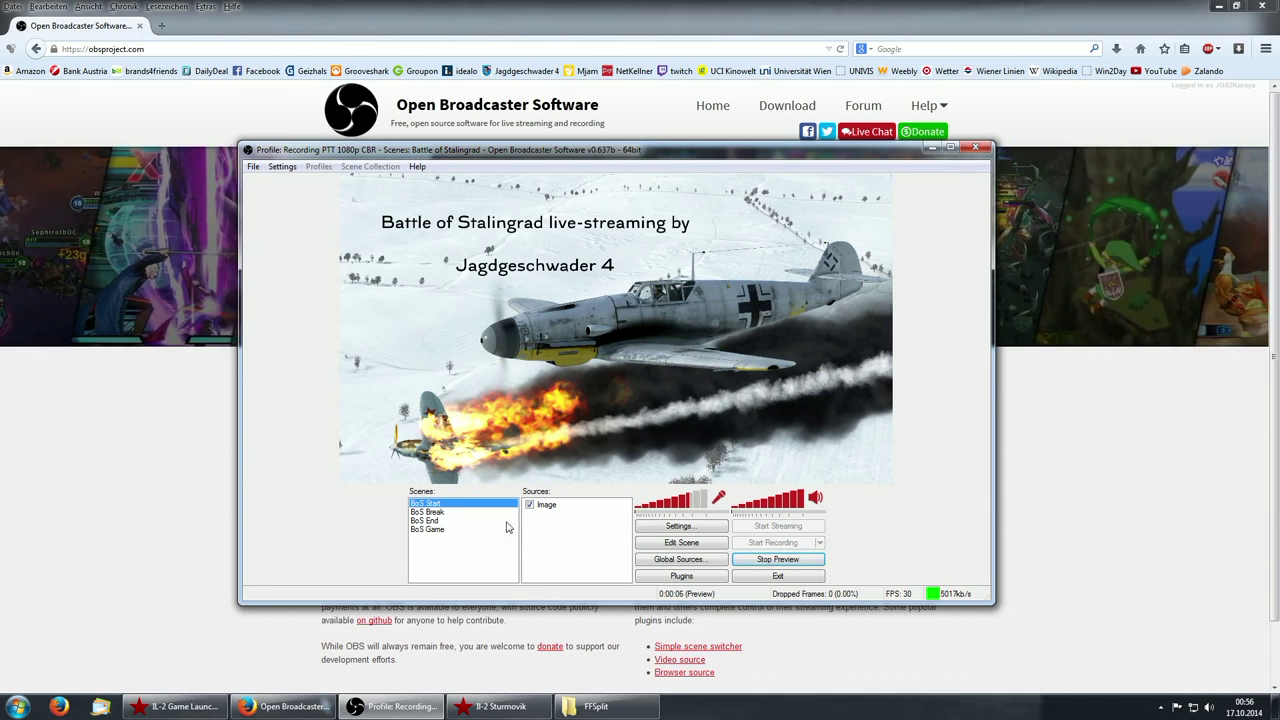
click(733, 558)
click(430, 528)
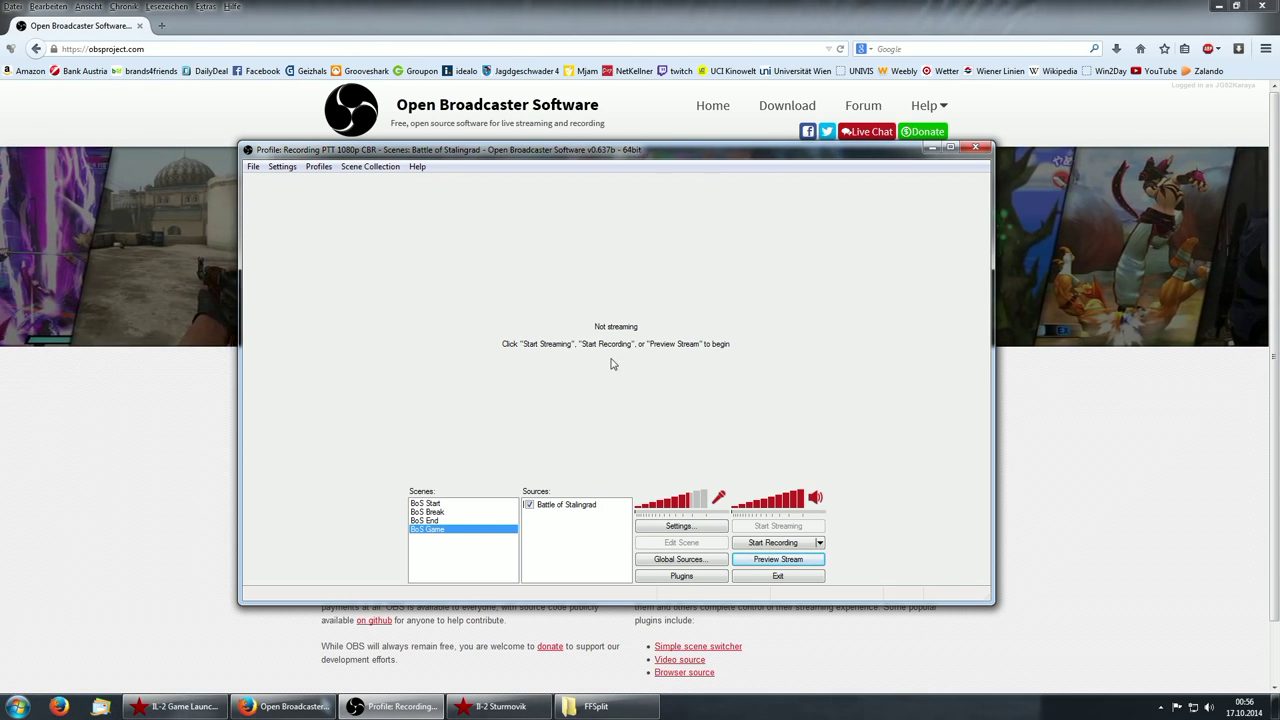
click(567, 507)
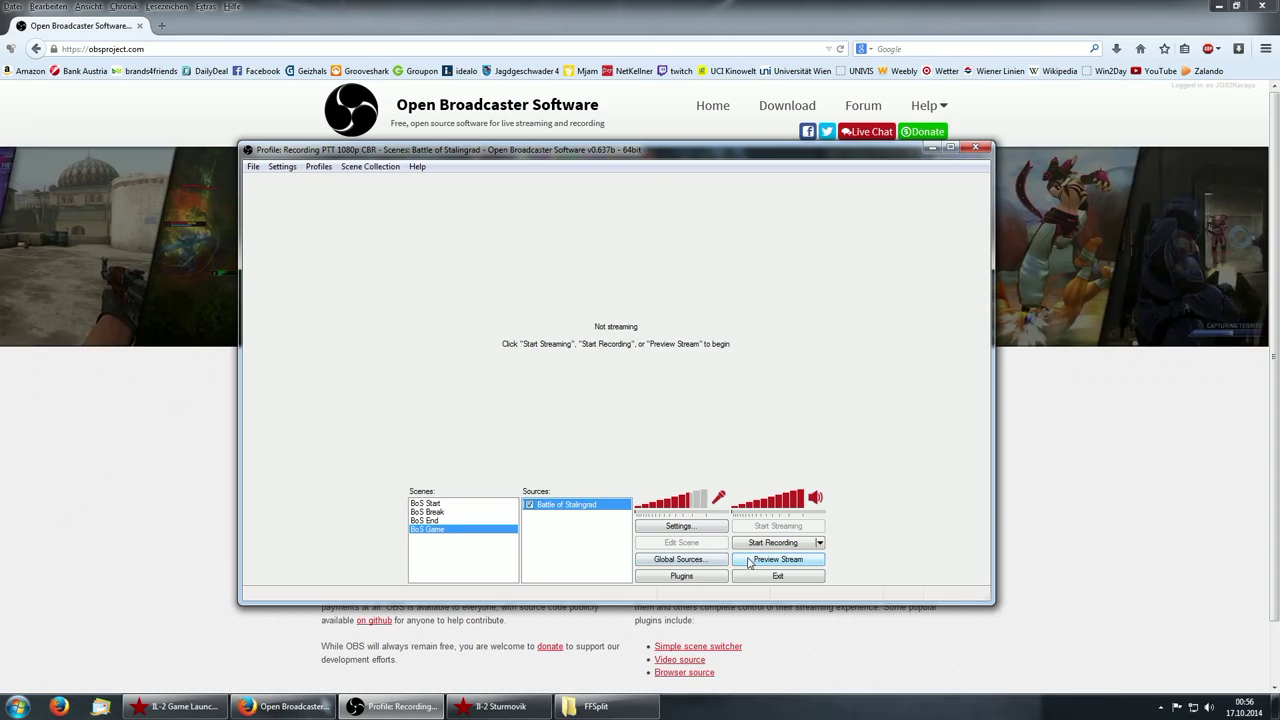
Preview the BoS Game scene, switch to the game and back, then stop the preview
click(750, 563)
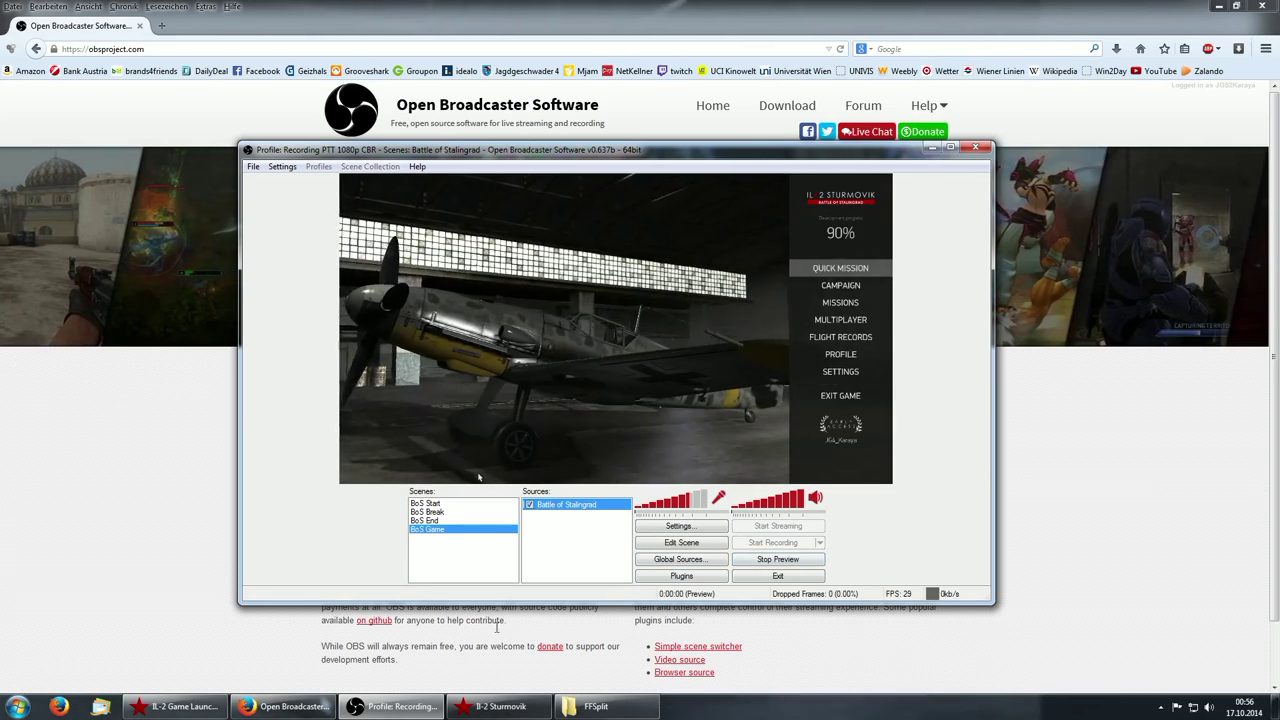
key(alt+Tab)
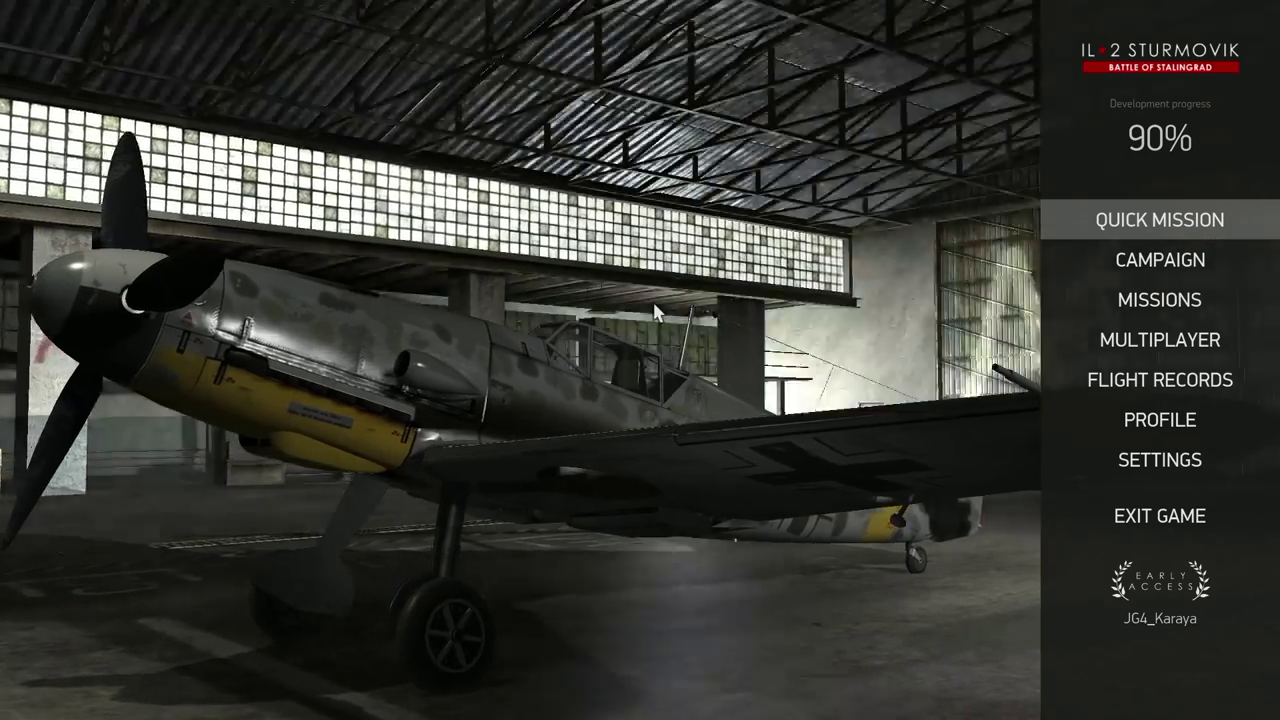
key(alt+Tab)
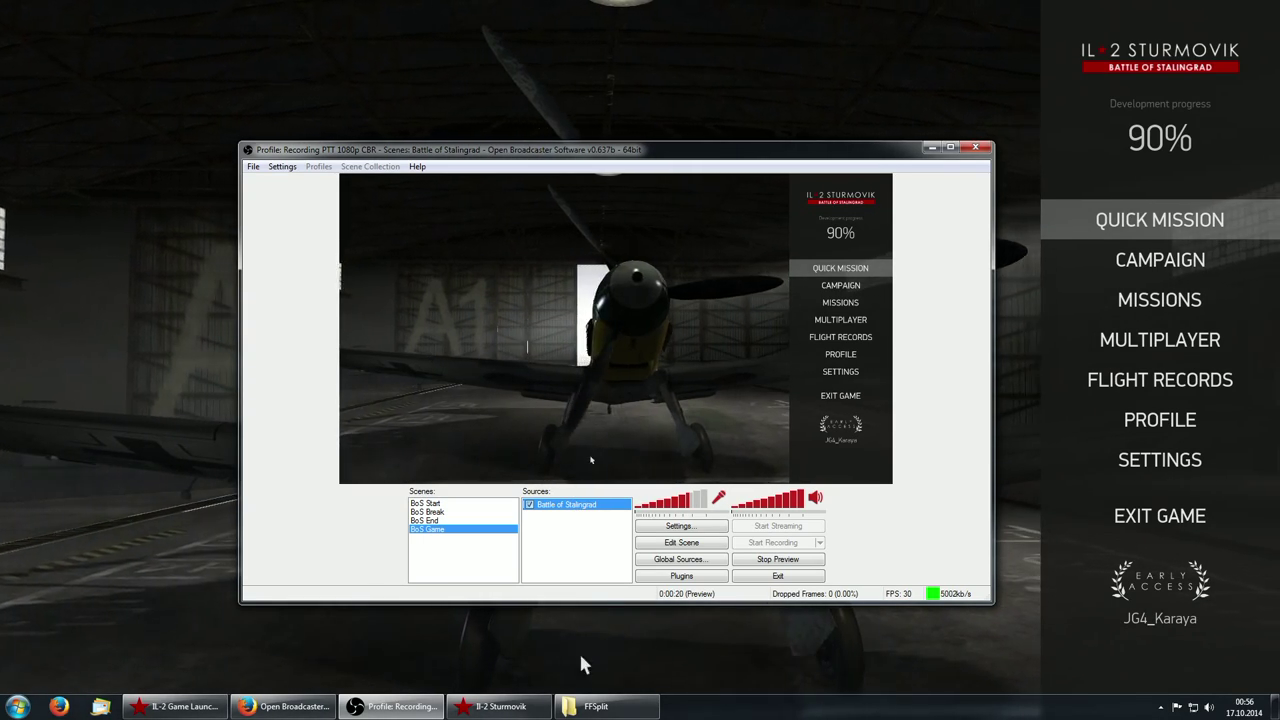
click(285, 706)
click(420, 703)
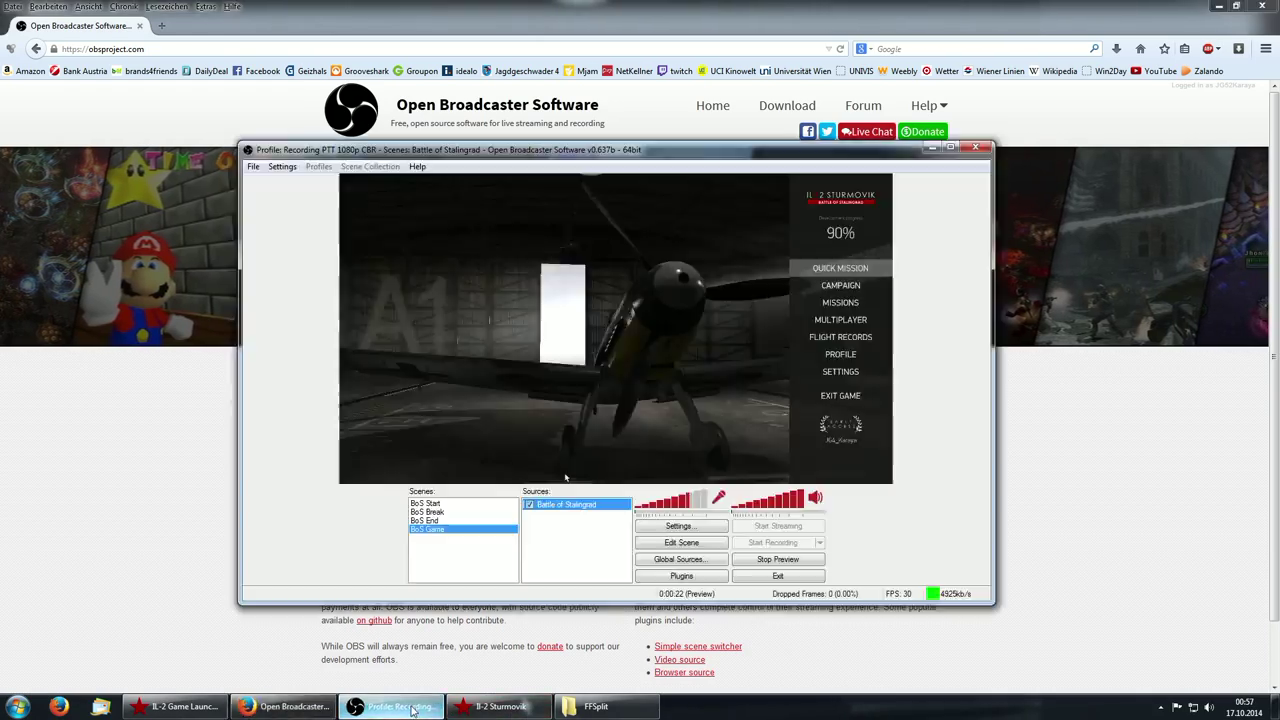
click(778, 559)
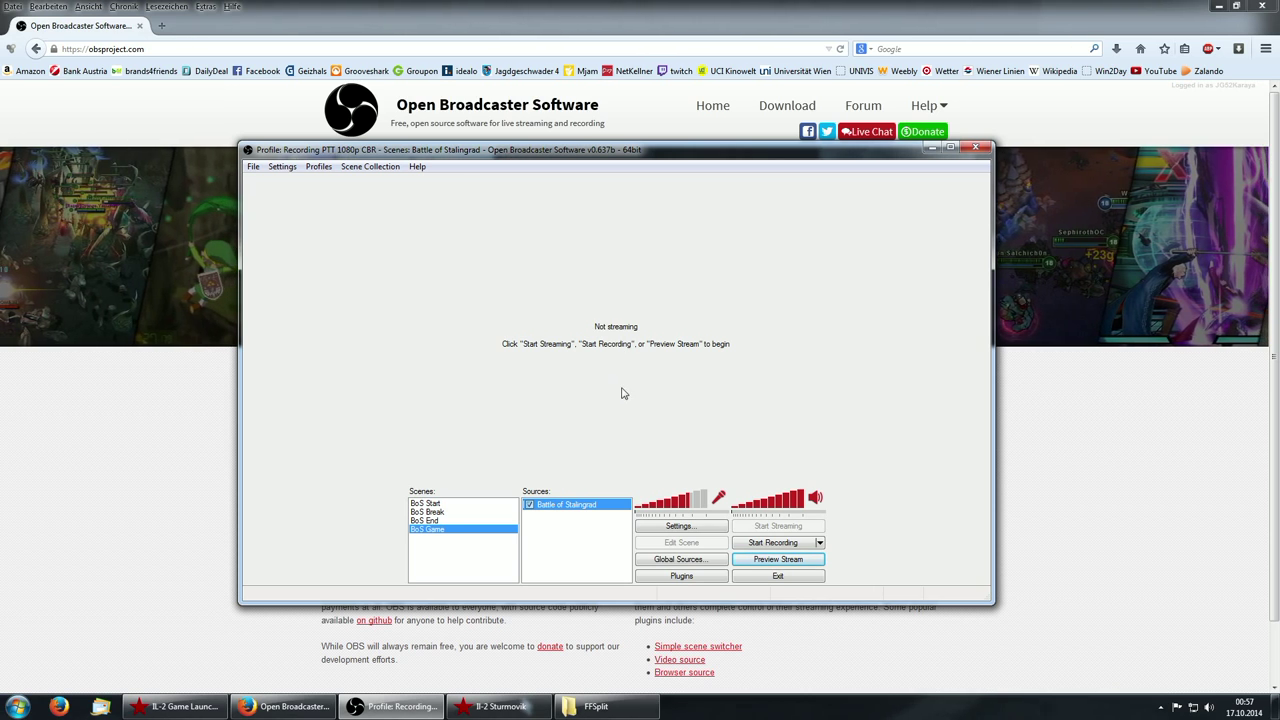
Restart the BoS Game preview, then stop it so the output shows Not streaming
click(759, 560)
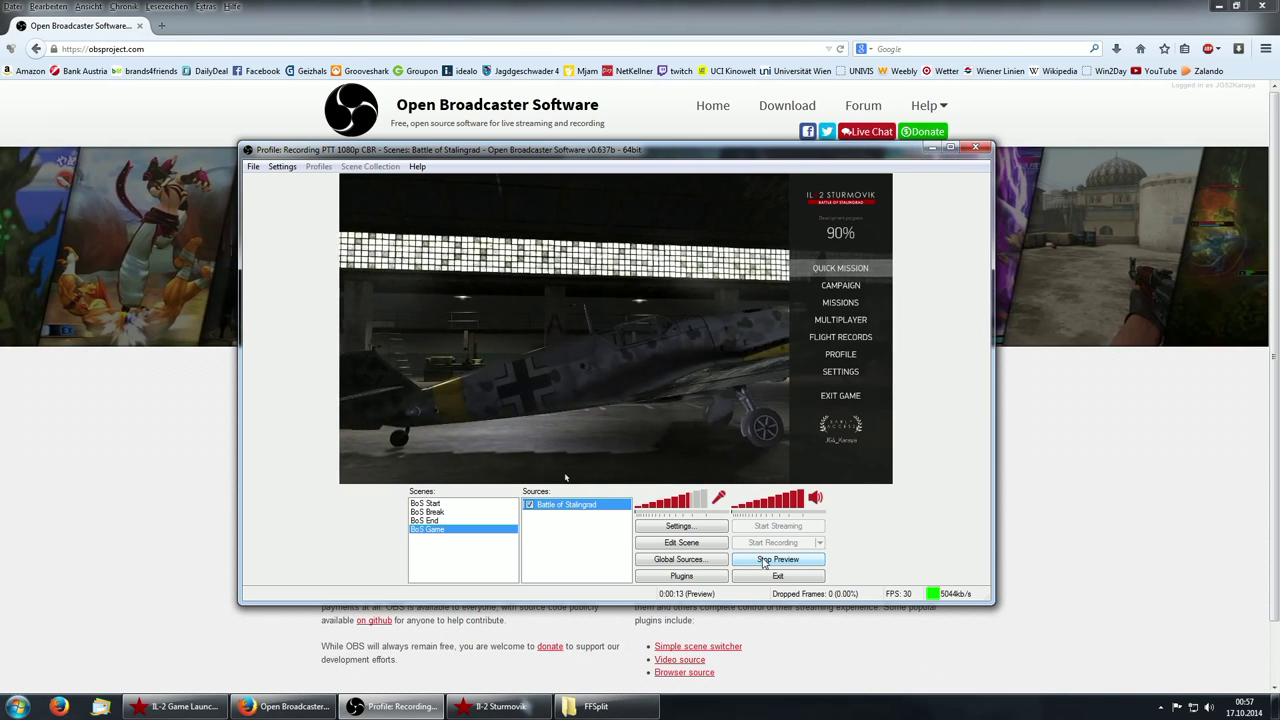
click(757, 560)
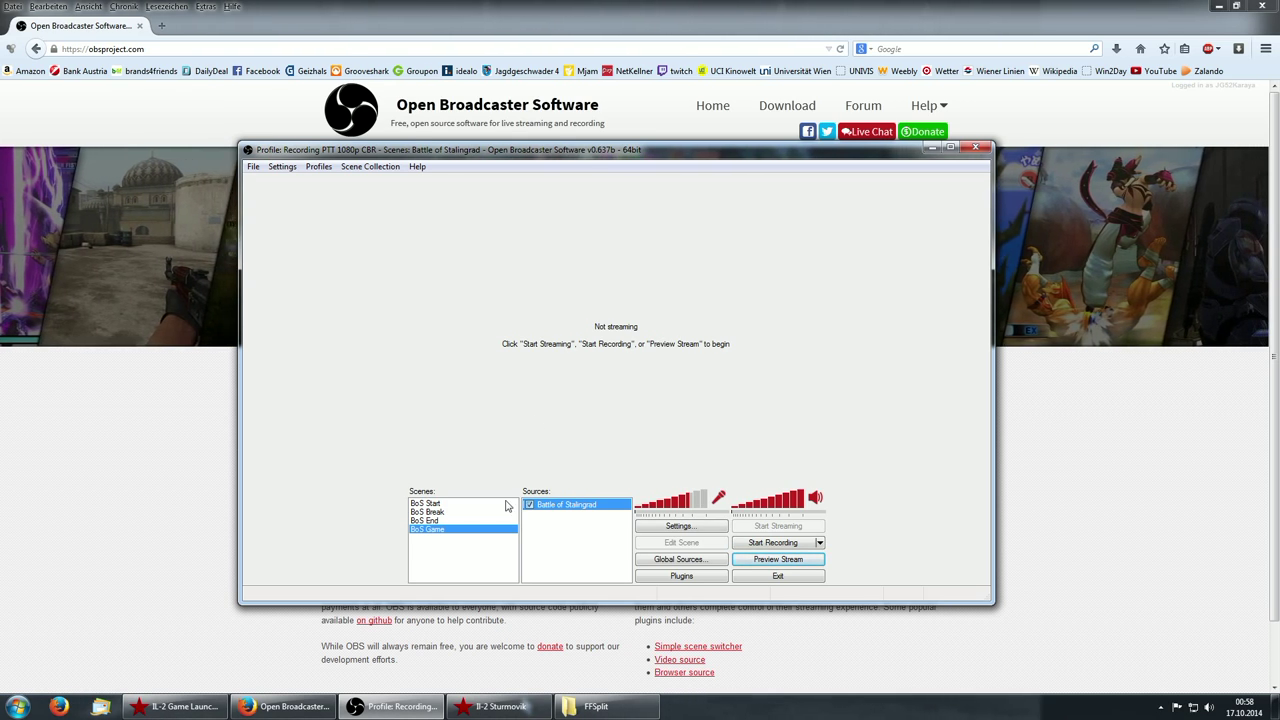
View BoS Start's scene hotkey without changing it, then reselect BoS Game and open Scene Collection
click(467, 505)
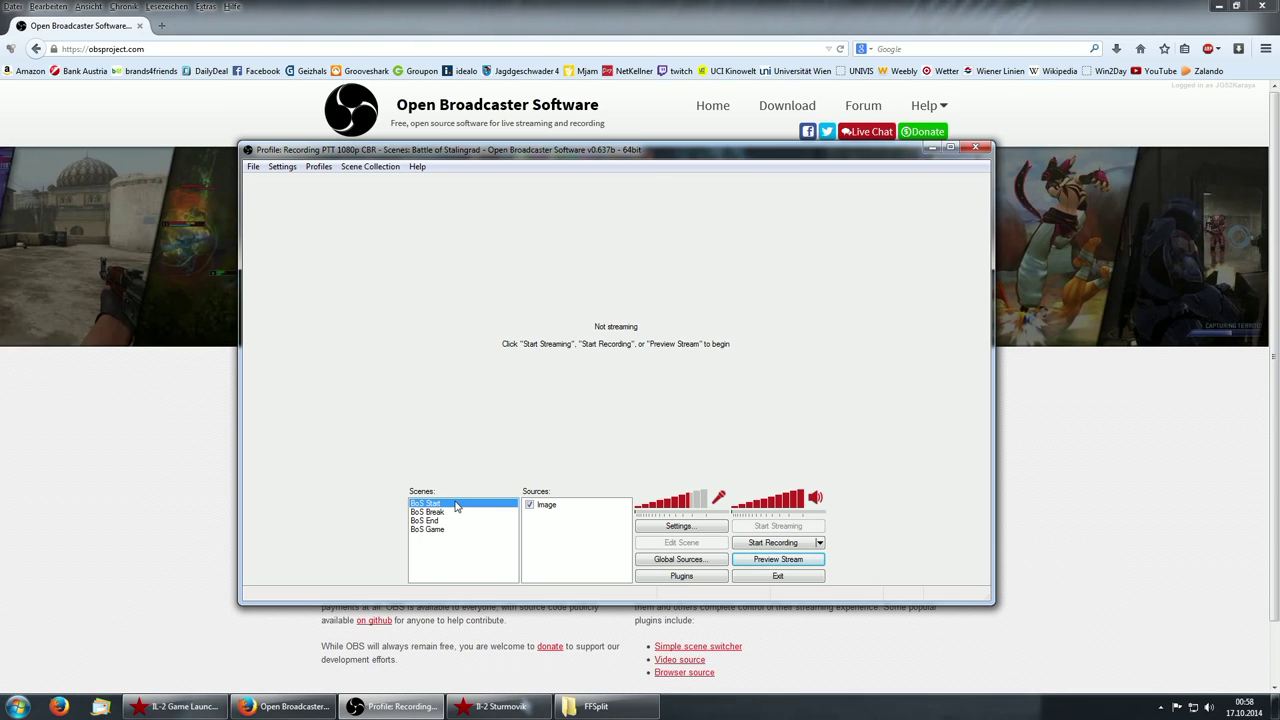
right_click(455, 504)
click(484, 609)
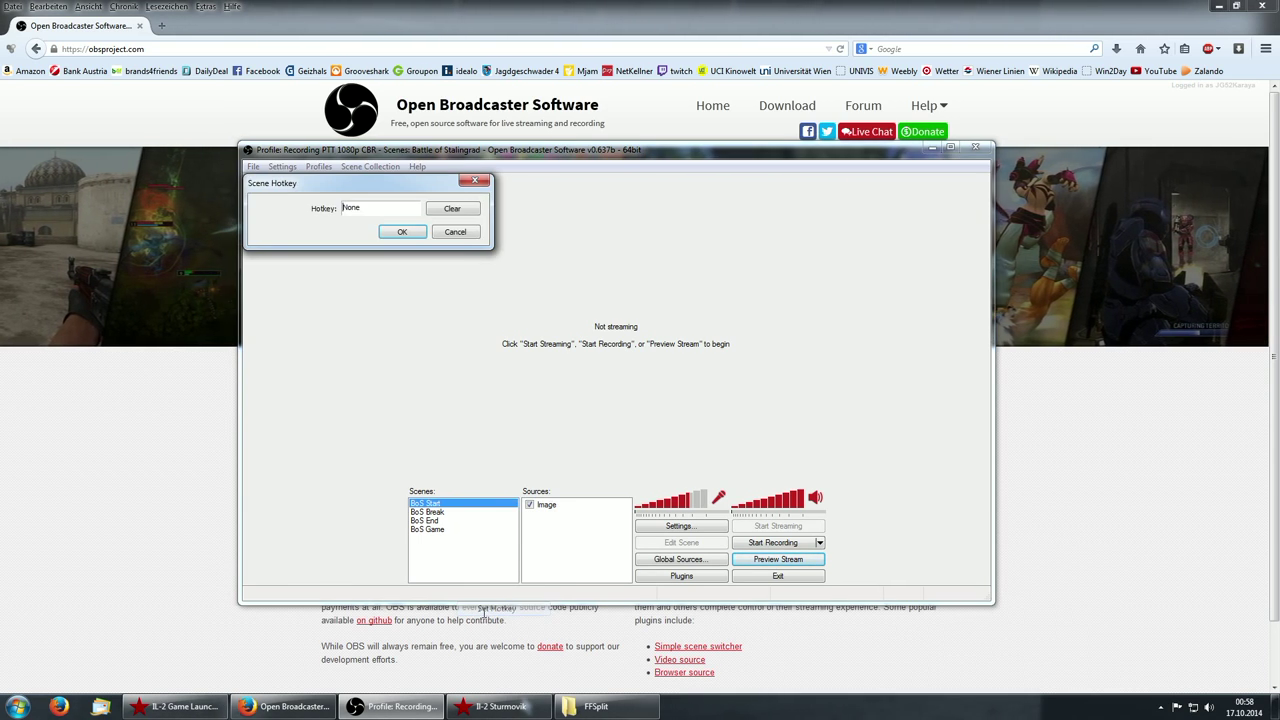
click(453, 233)
click(438, 529)
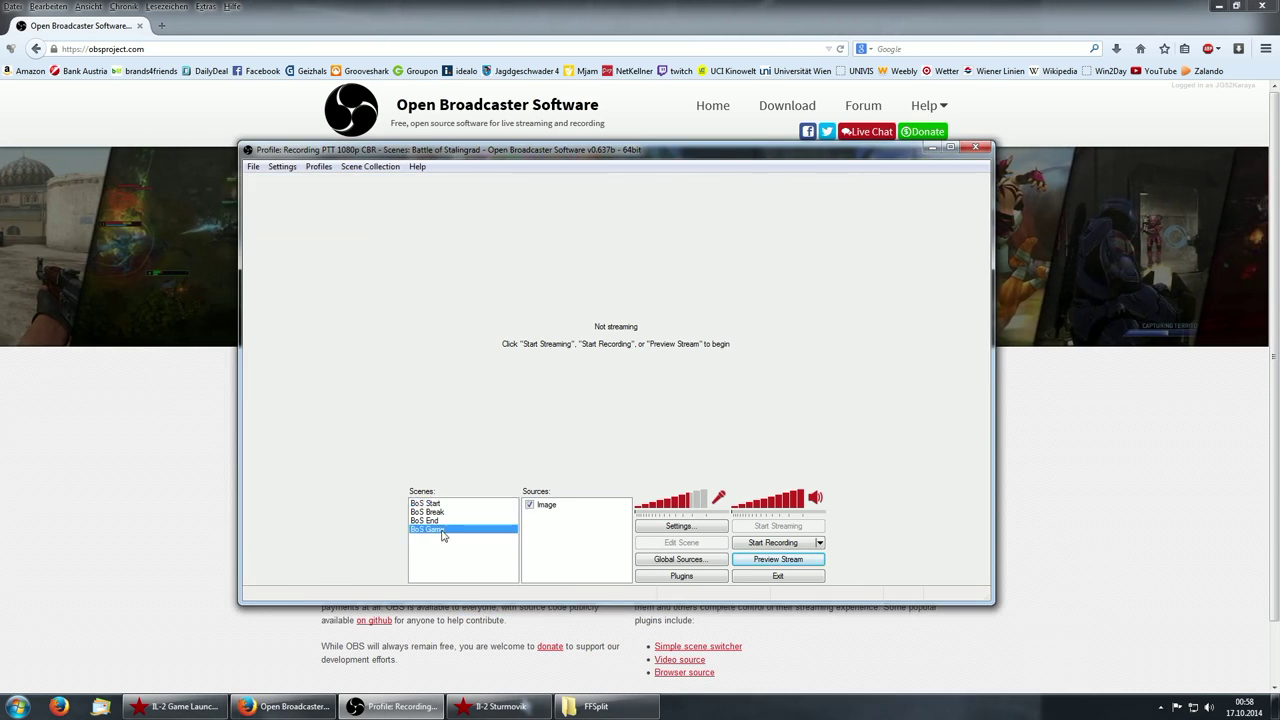
click(366, 166)
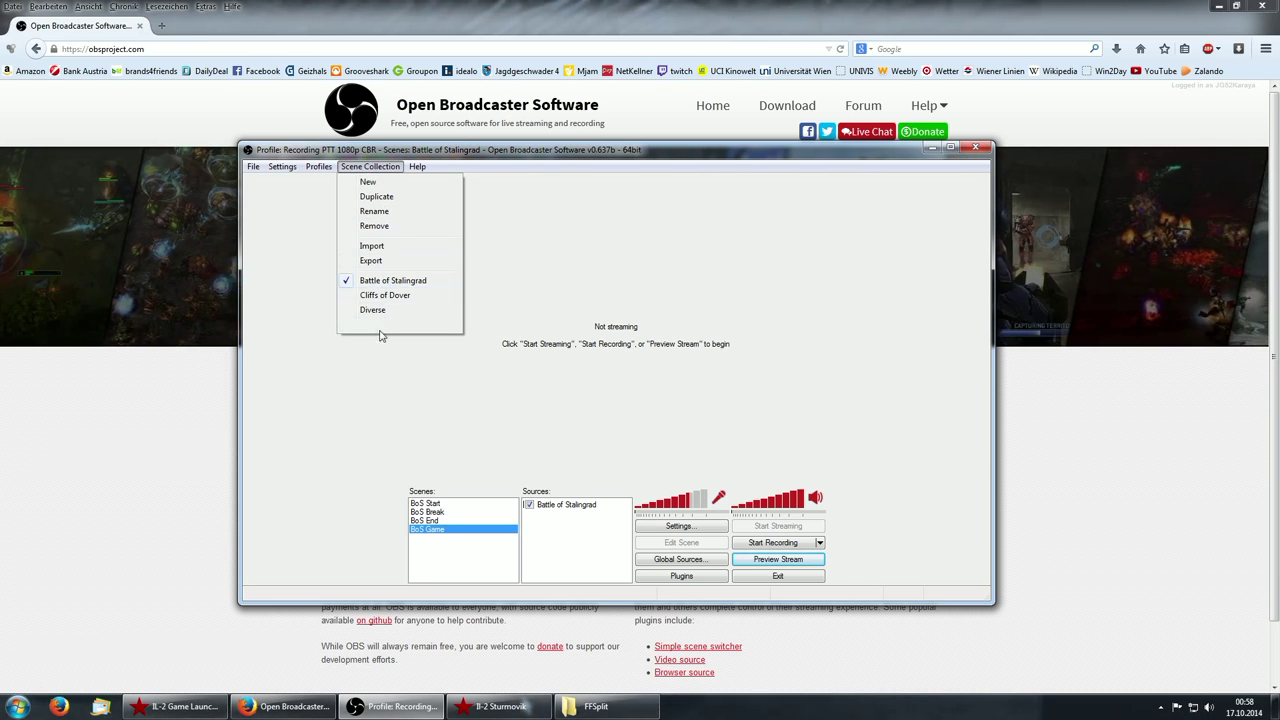
Switch scene collections through Battle of Stalingrad, Cliffs of Dover and Rise of Flight, ending on Cliffs of Dover
click(384, 283)
click(370, 166)
click(384, 296)
click(370, 166)
click(380, 325)
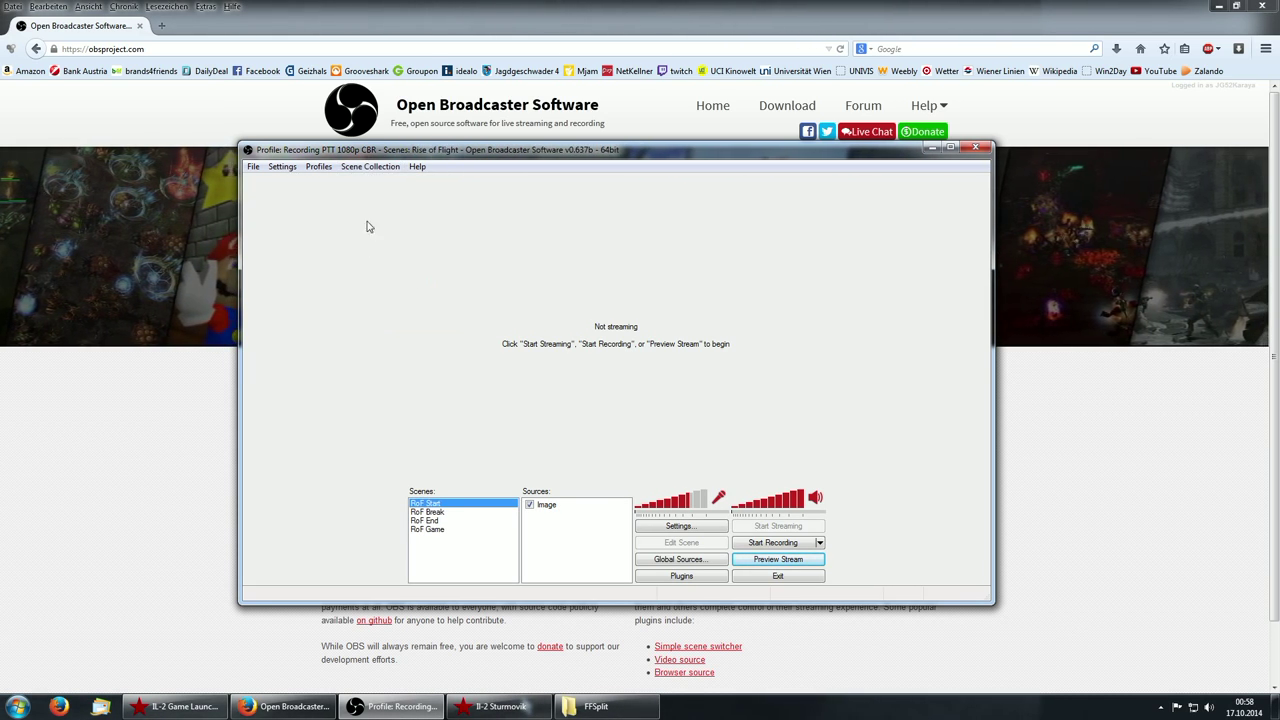
click(370, 166)
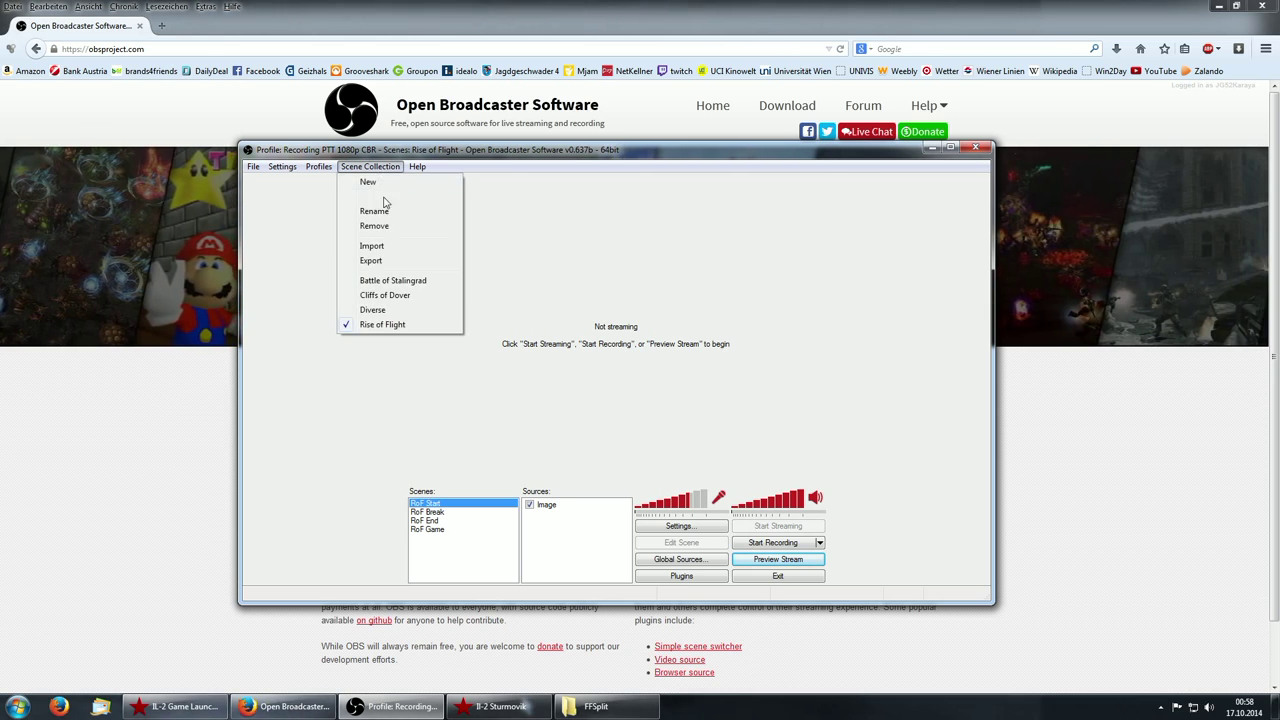
click(386, 295)
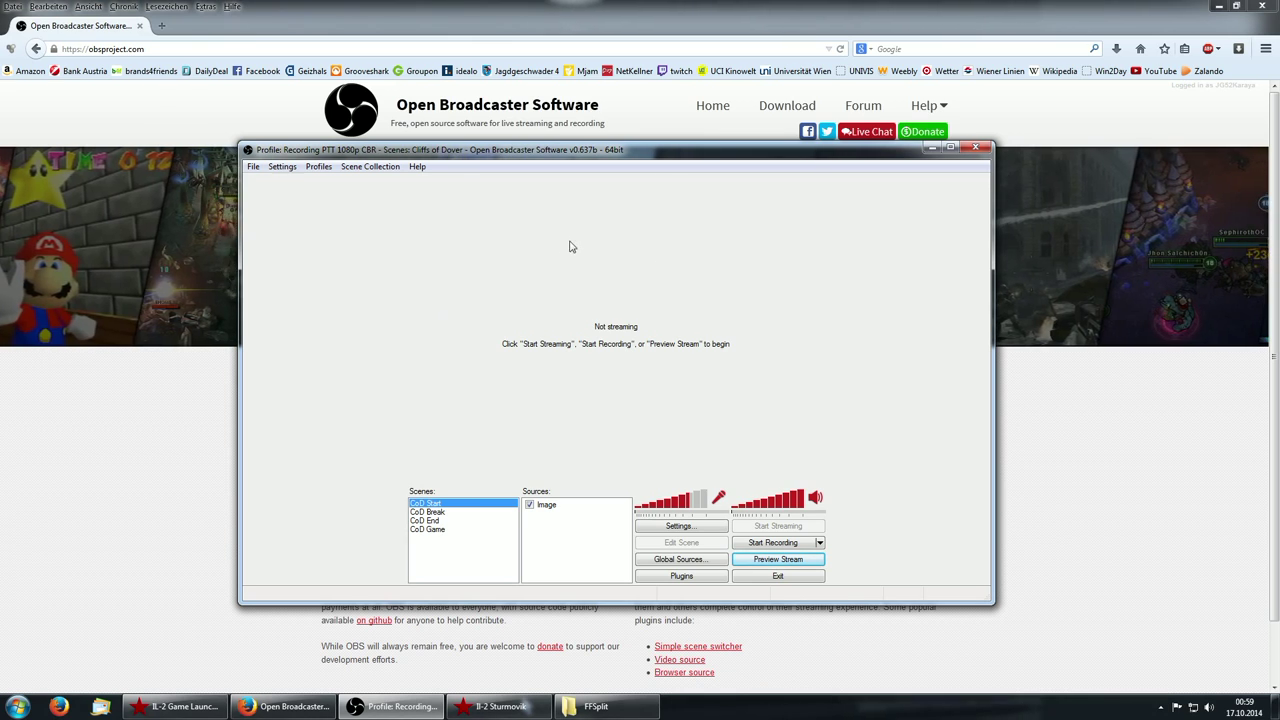
Reopen the Scene Collection menu three times and dismiss it without changing collections
click(378, 168)
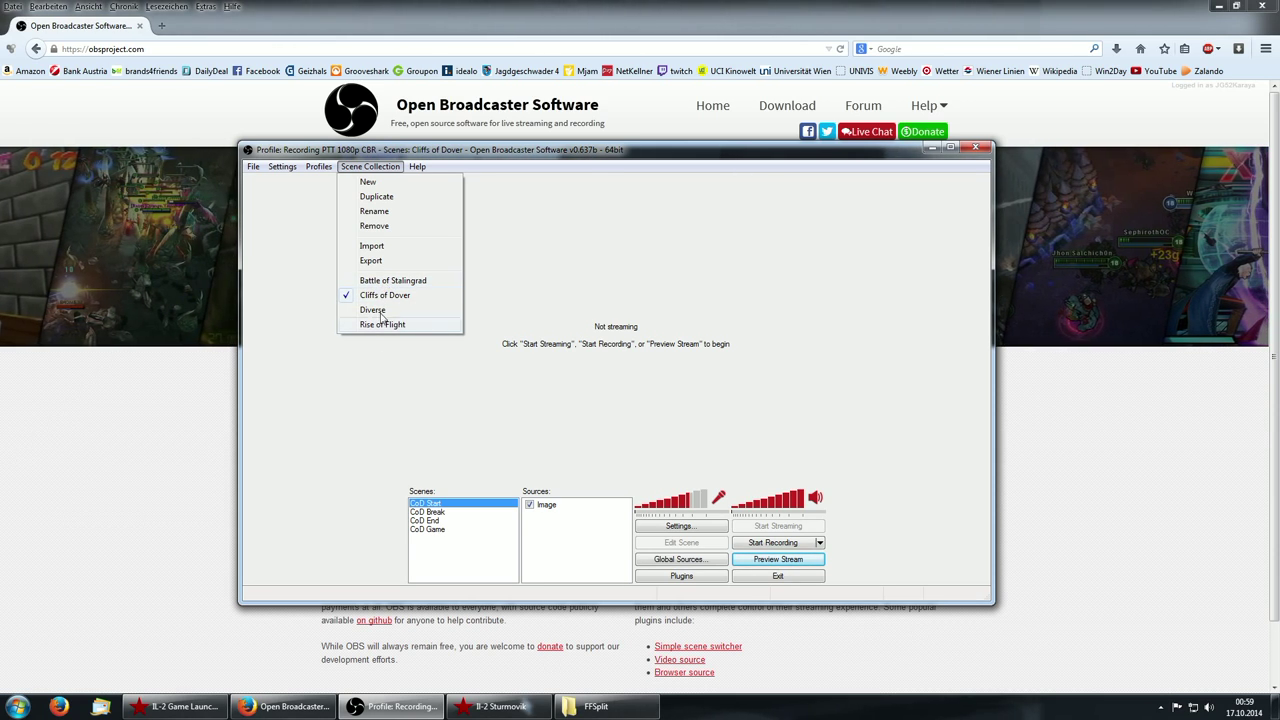
click(402, 374)
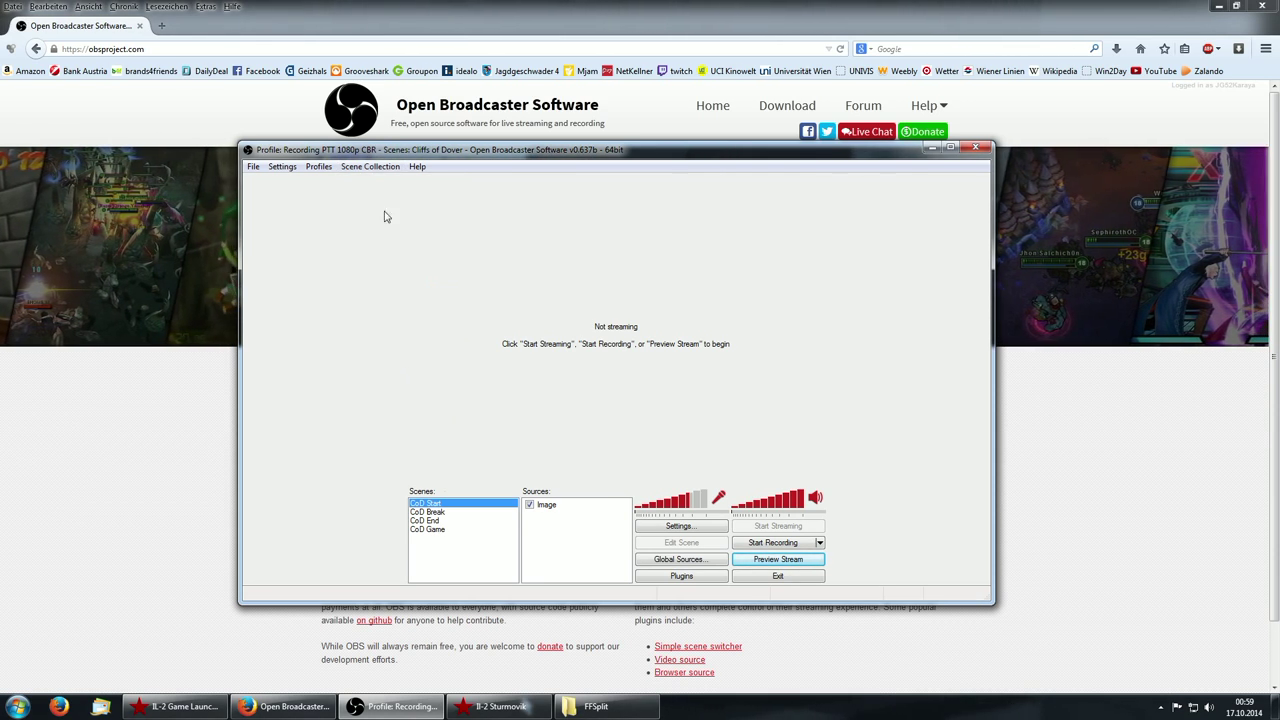
click(368, 166)
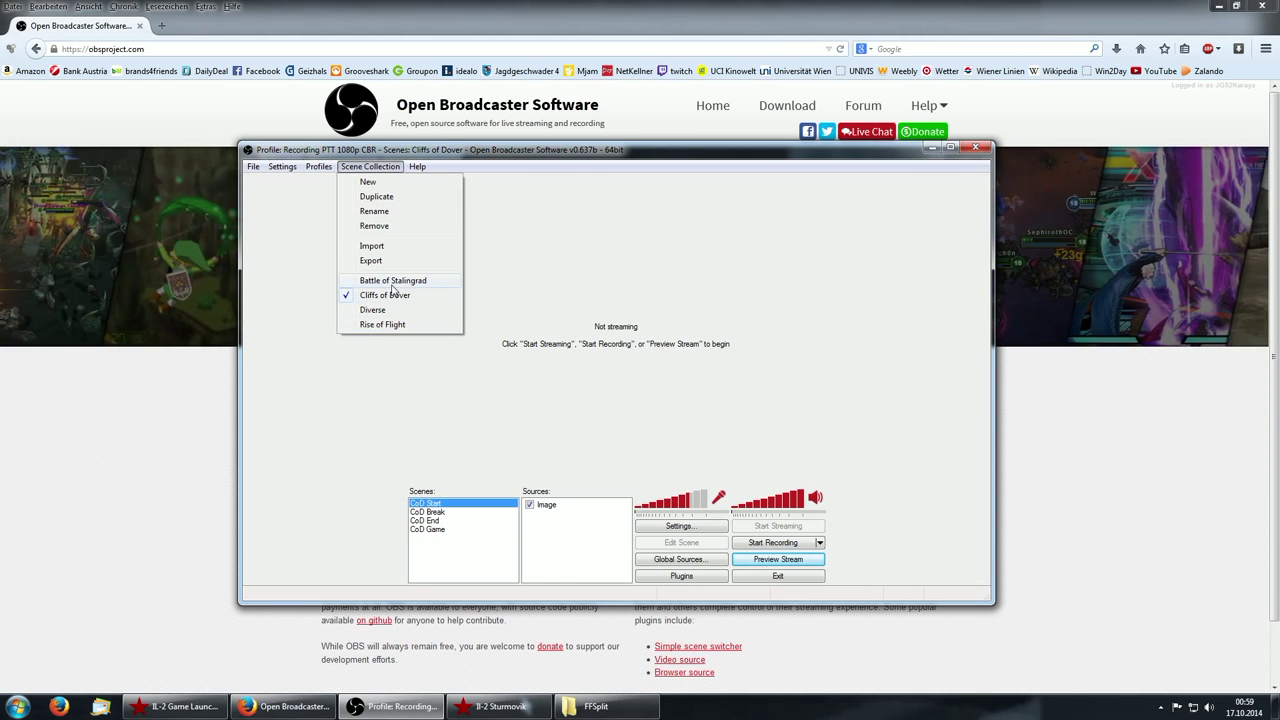
click(395, 403)
click(370, 166)
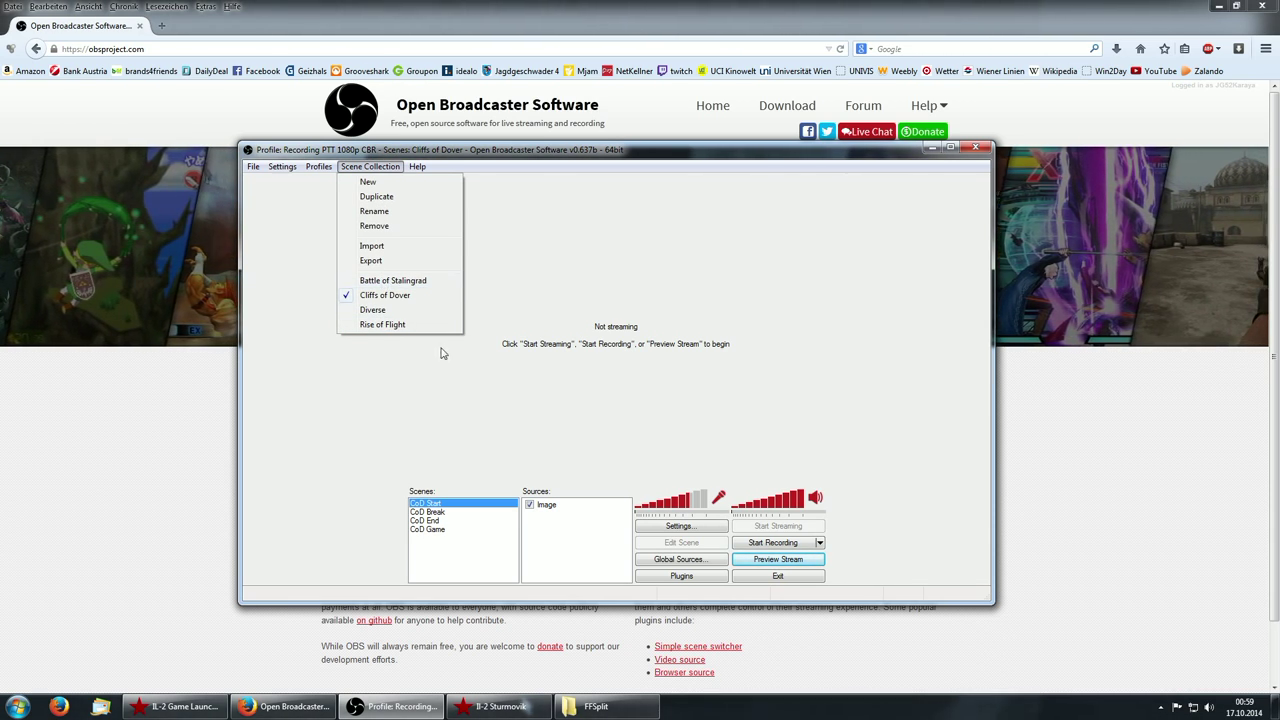
click(394, 360)
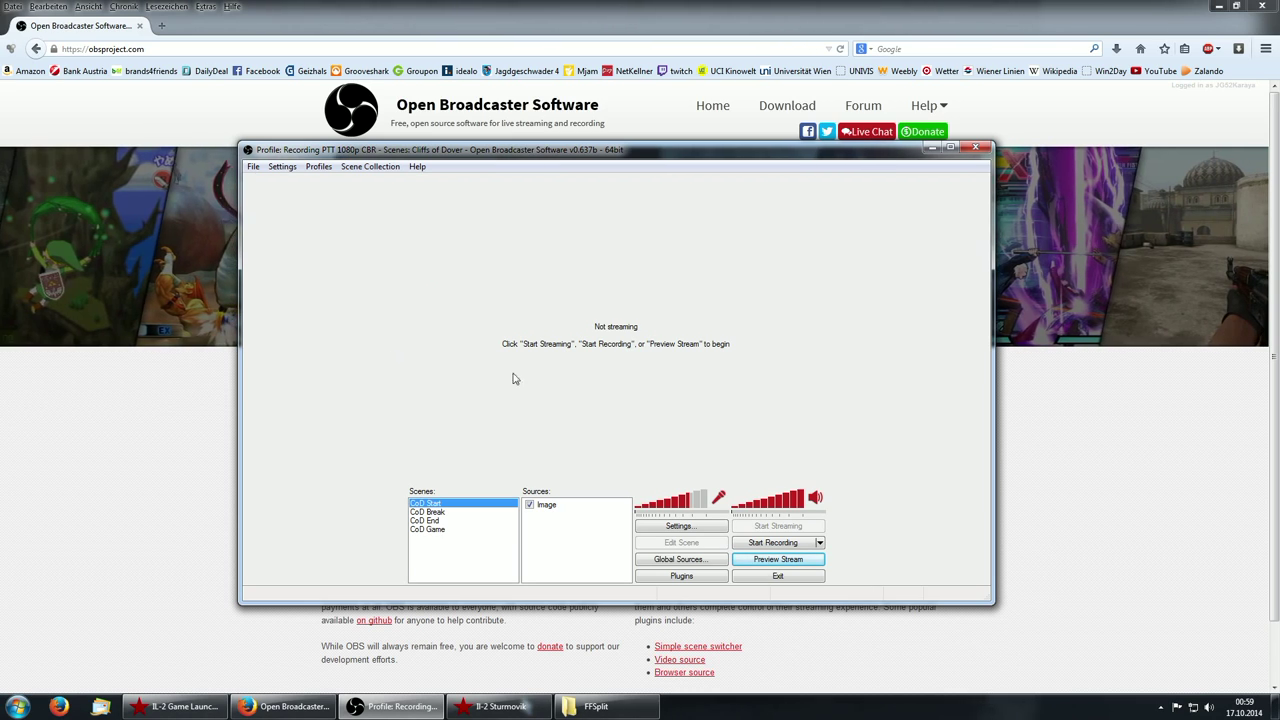
click(319, 167)
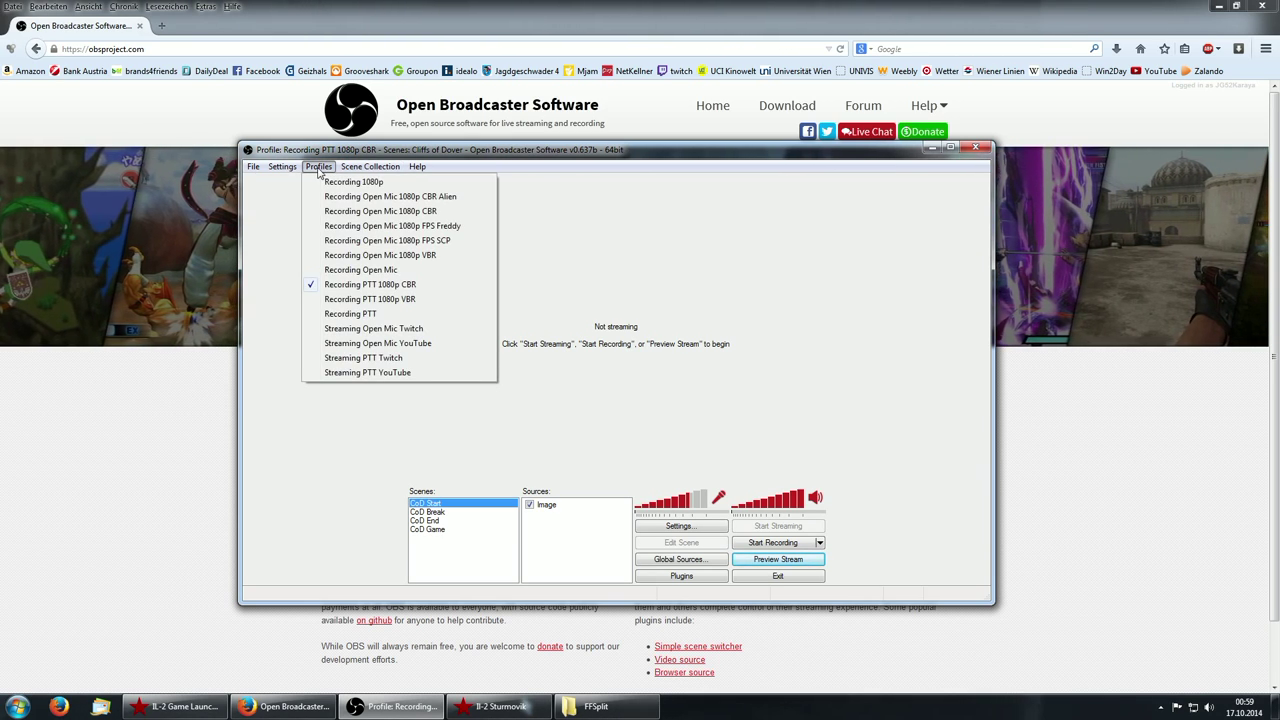
click(319, 167)
click(319, 167)
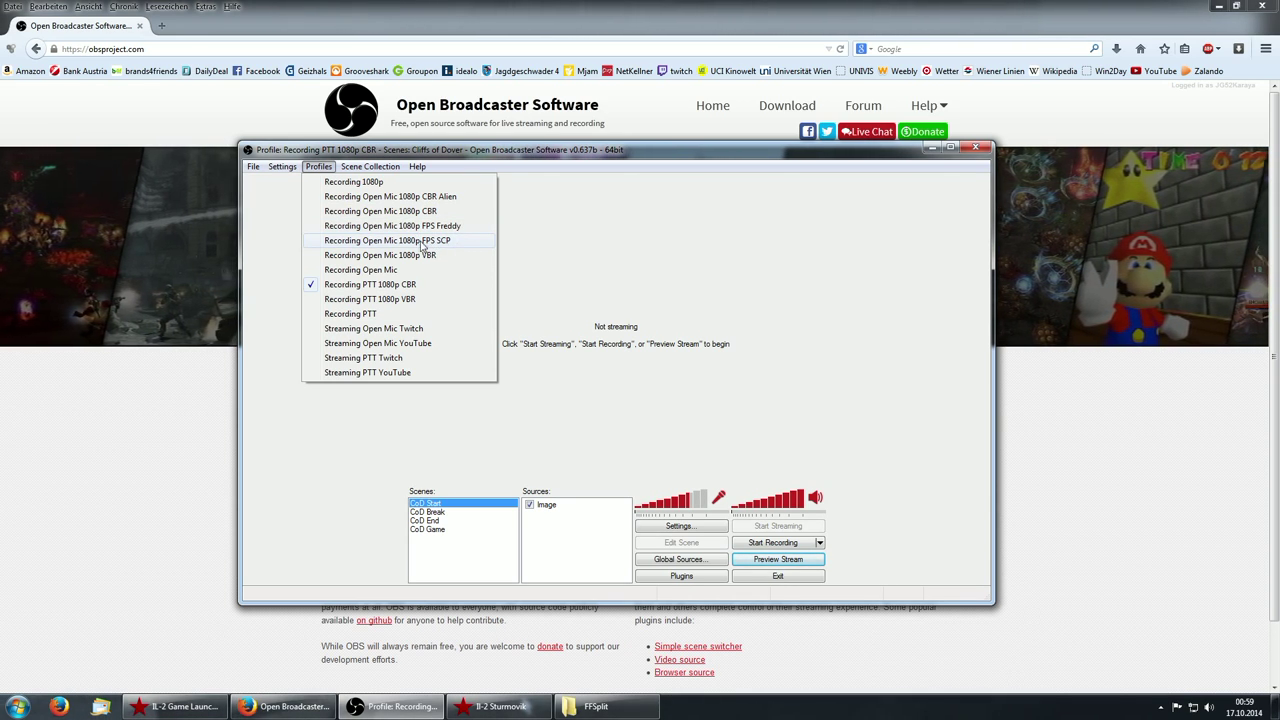
click(370, 284)
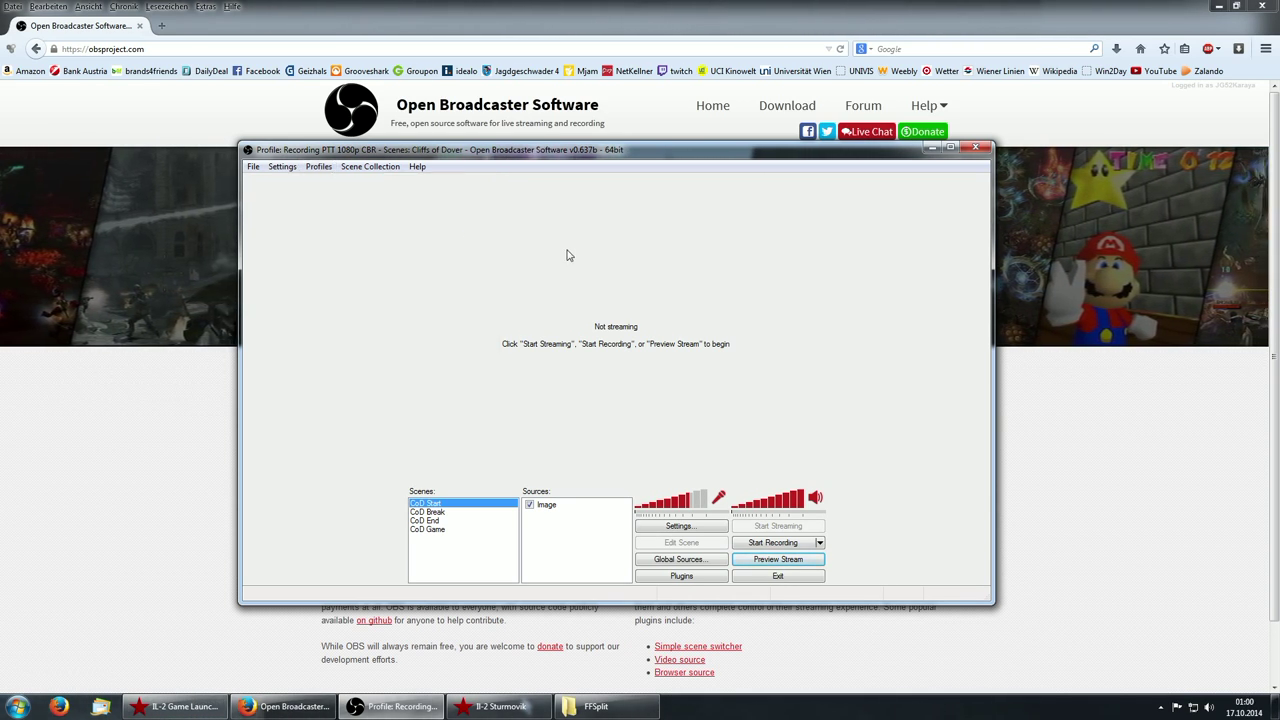
Browse the Settings, Scene Collection and Help menus, then close them without choosing anything
click(282, 166)
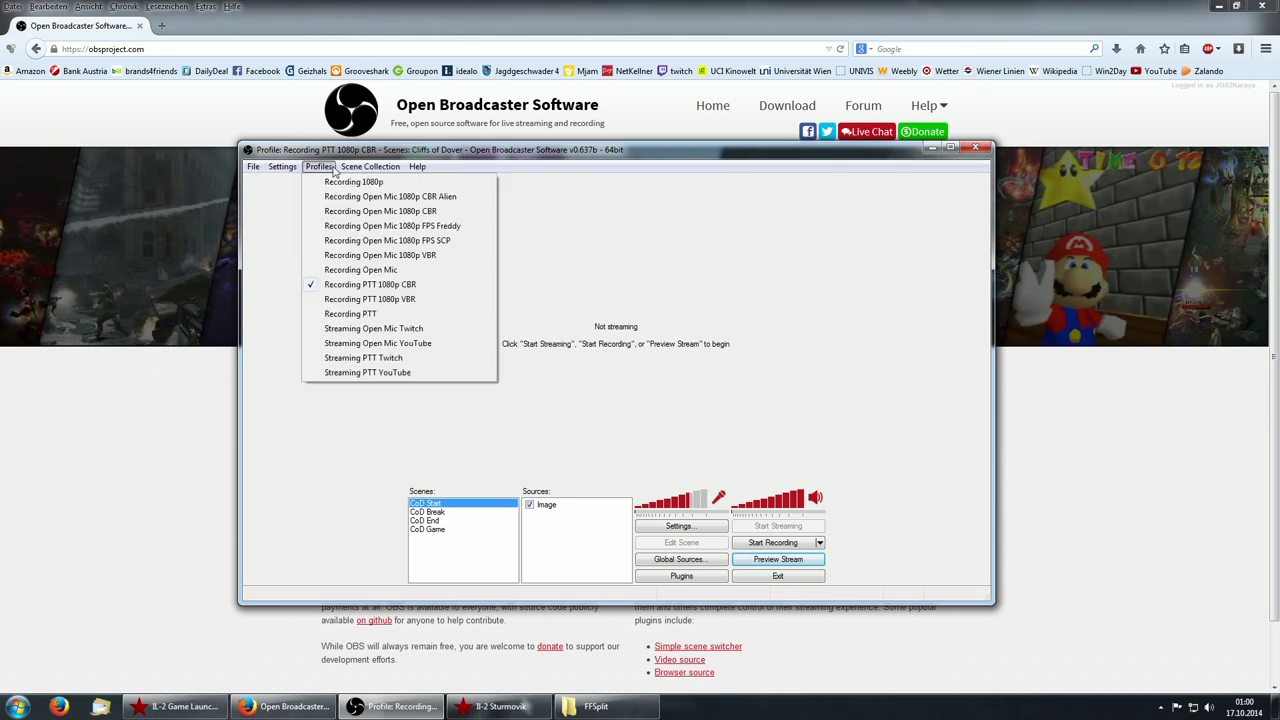
mouse_move(418, 168)
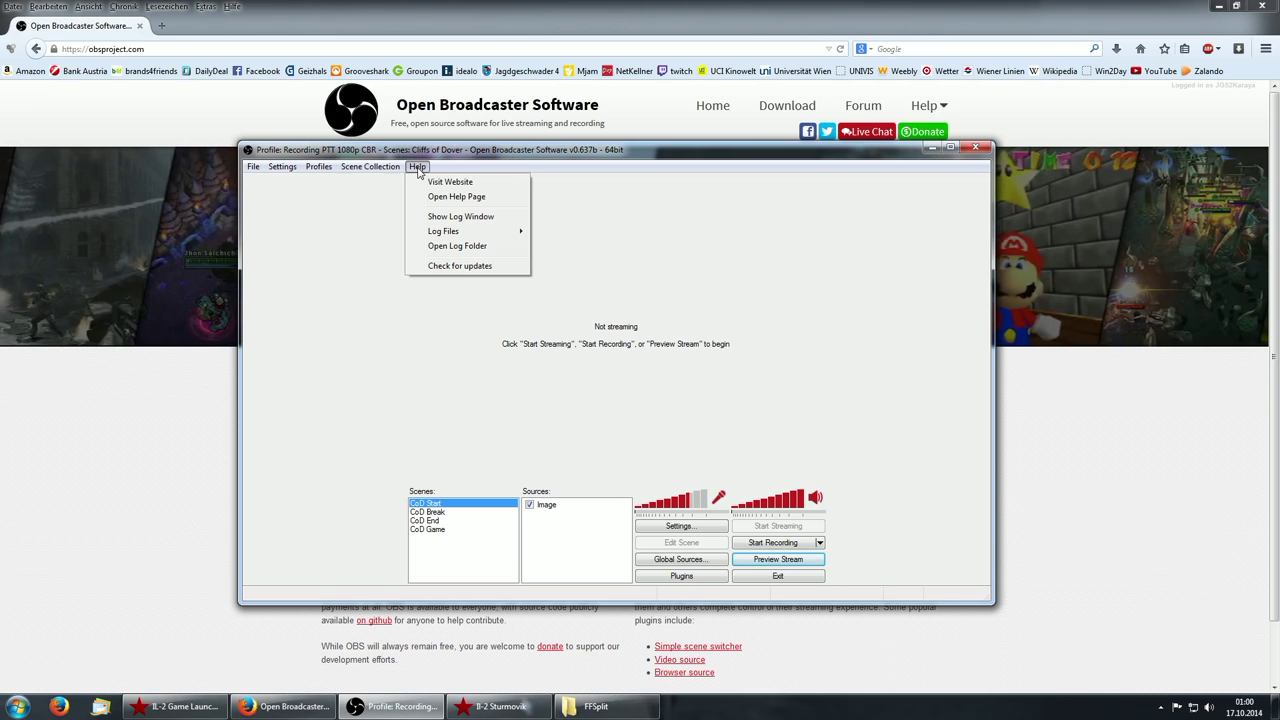
click(592, 260)
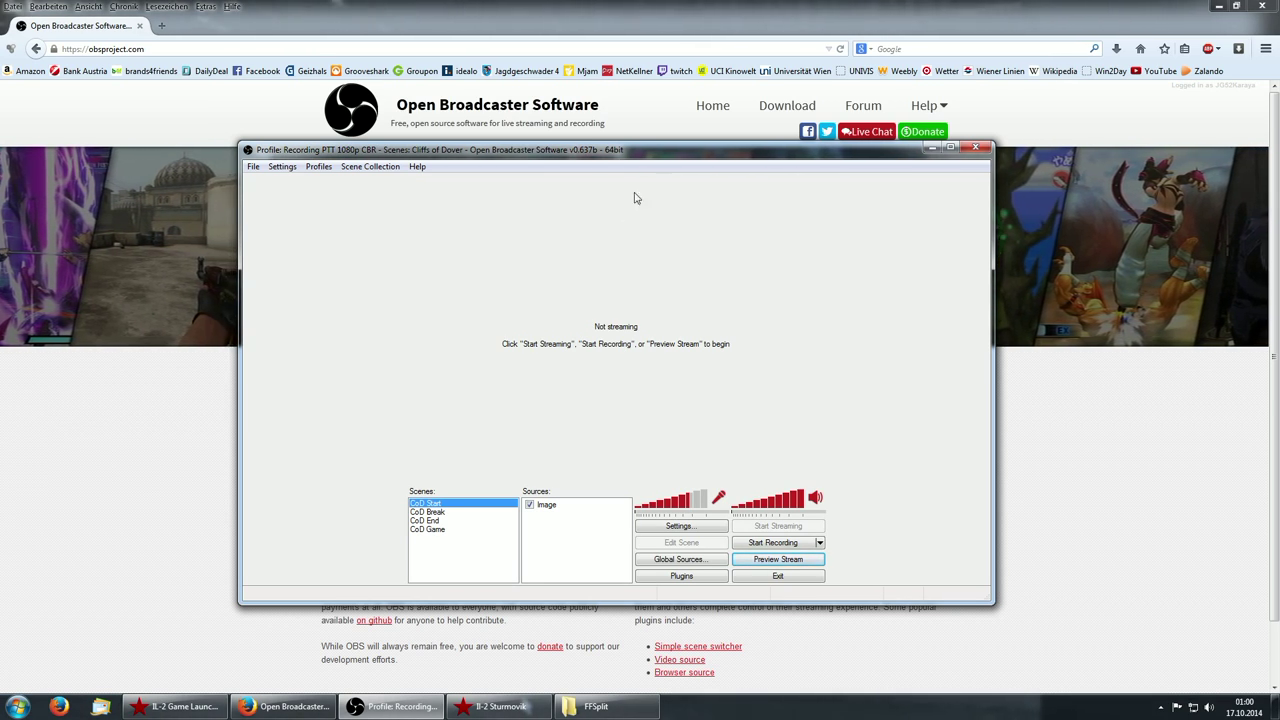
Move the OBS window slightly left and down, then nudge it back right a little
drag(616, 157, 599, 163)
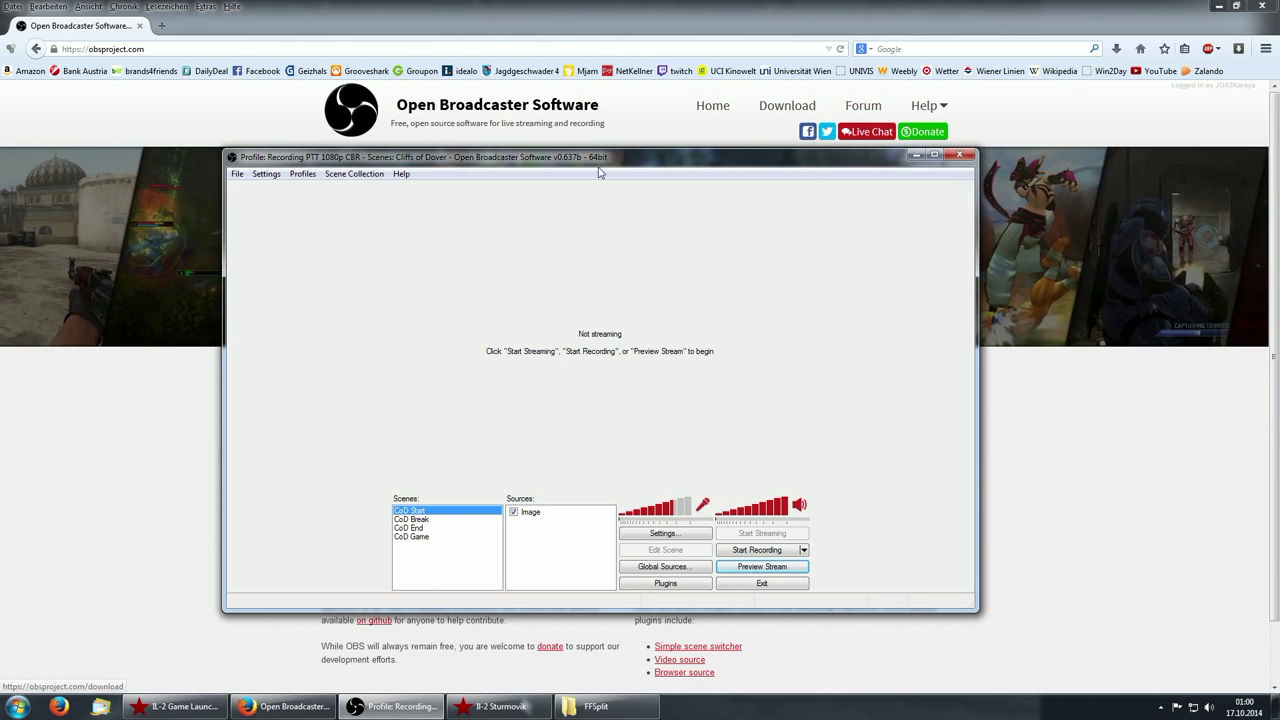
drag(600, 160, 597, 162)
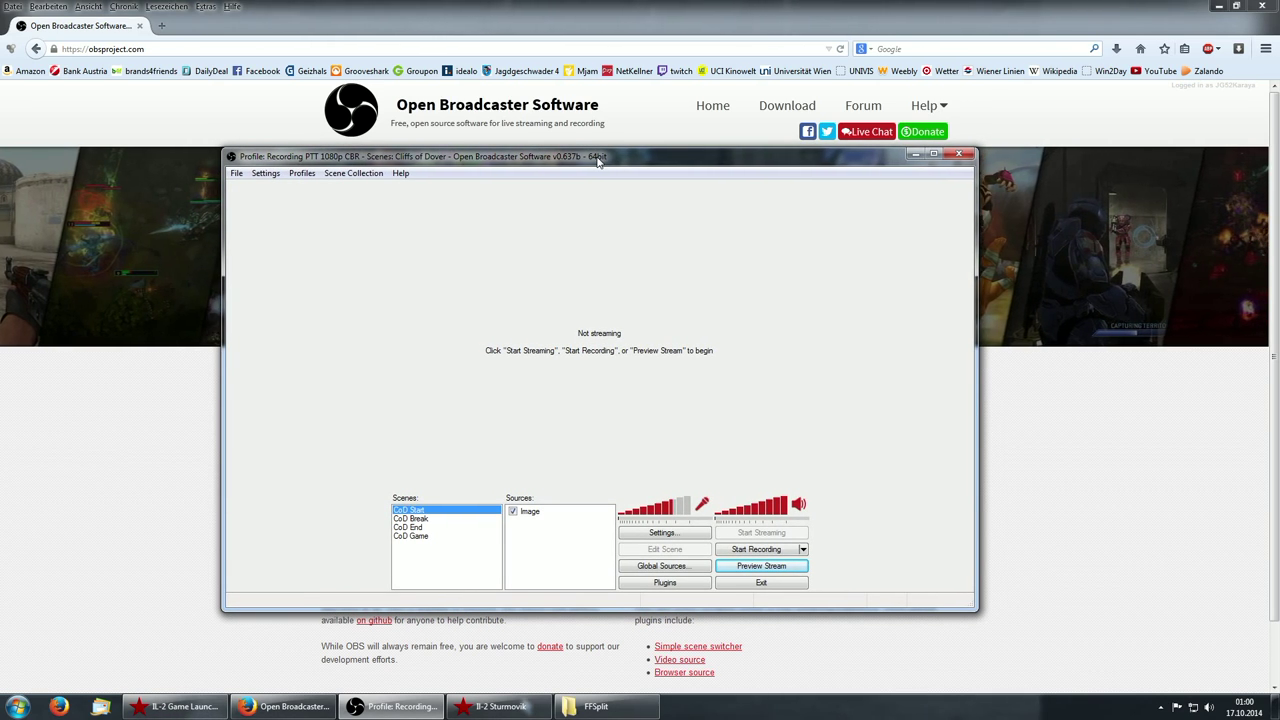